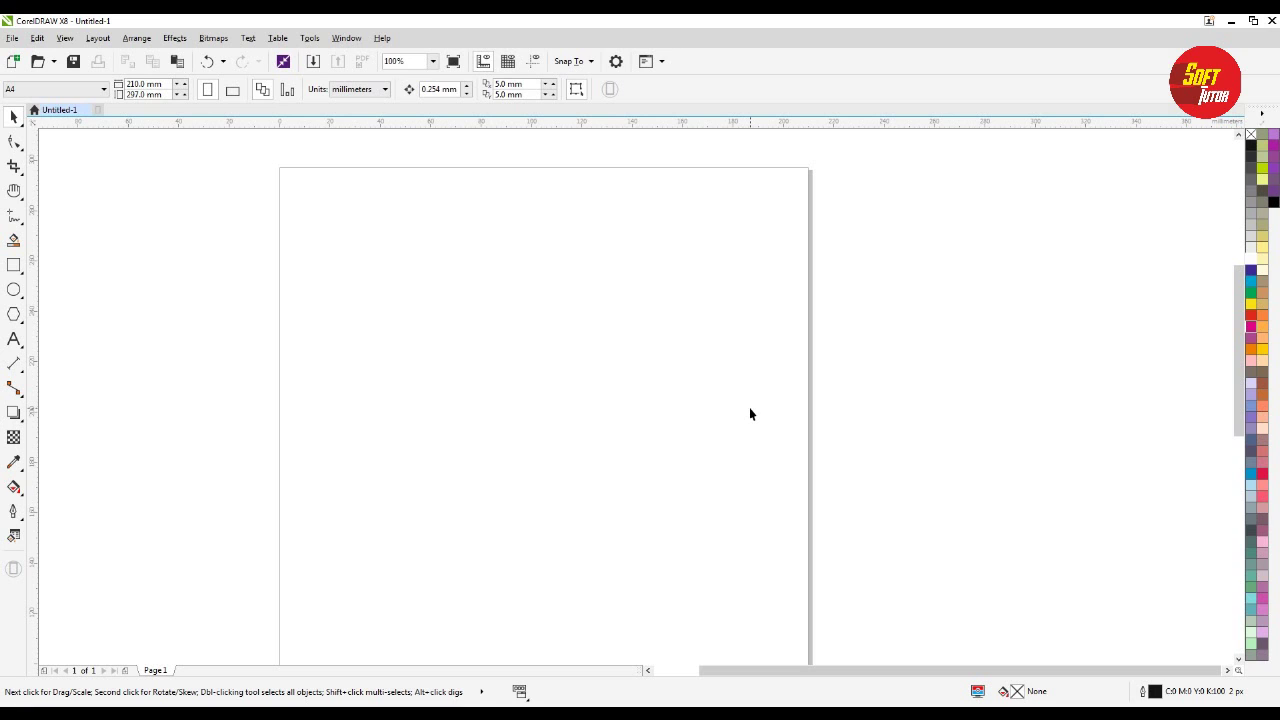
click(241, 40)
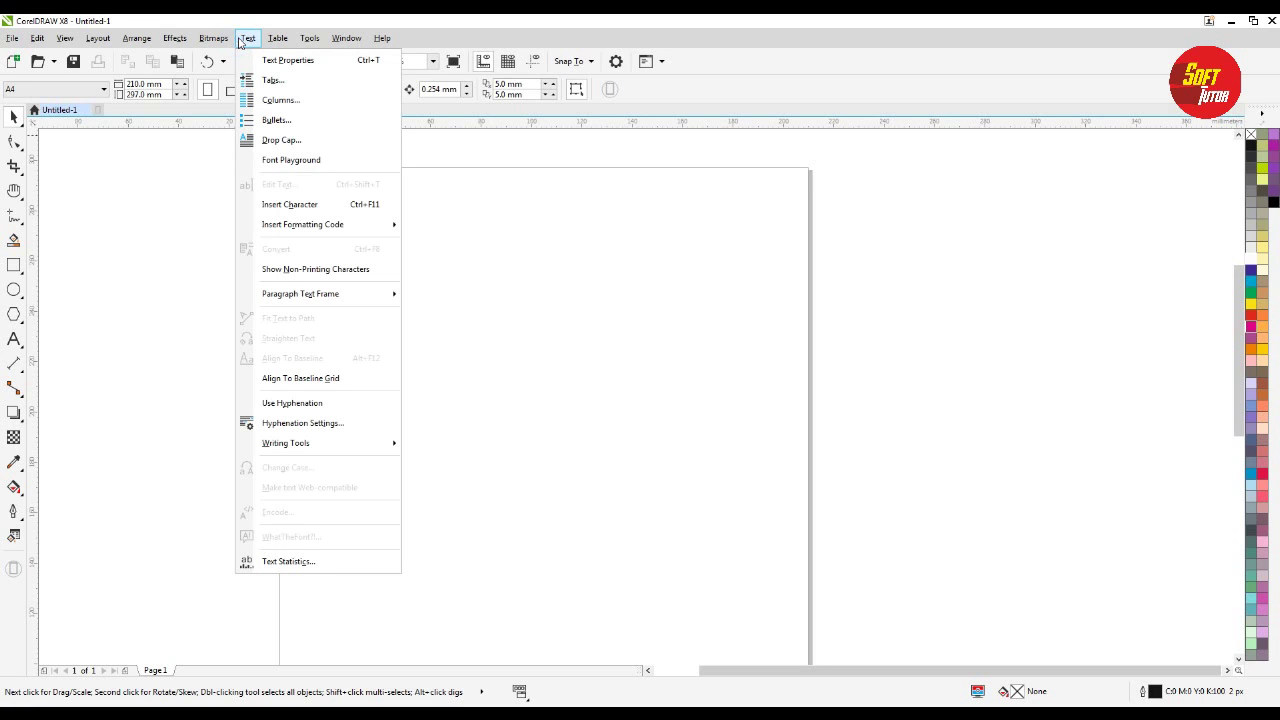
click(248, 38)
click(248, 38)
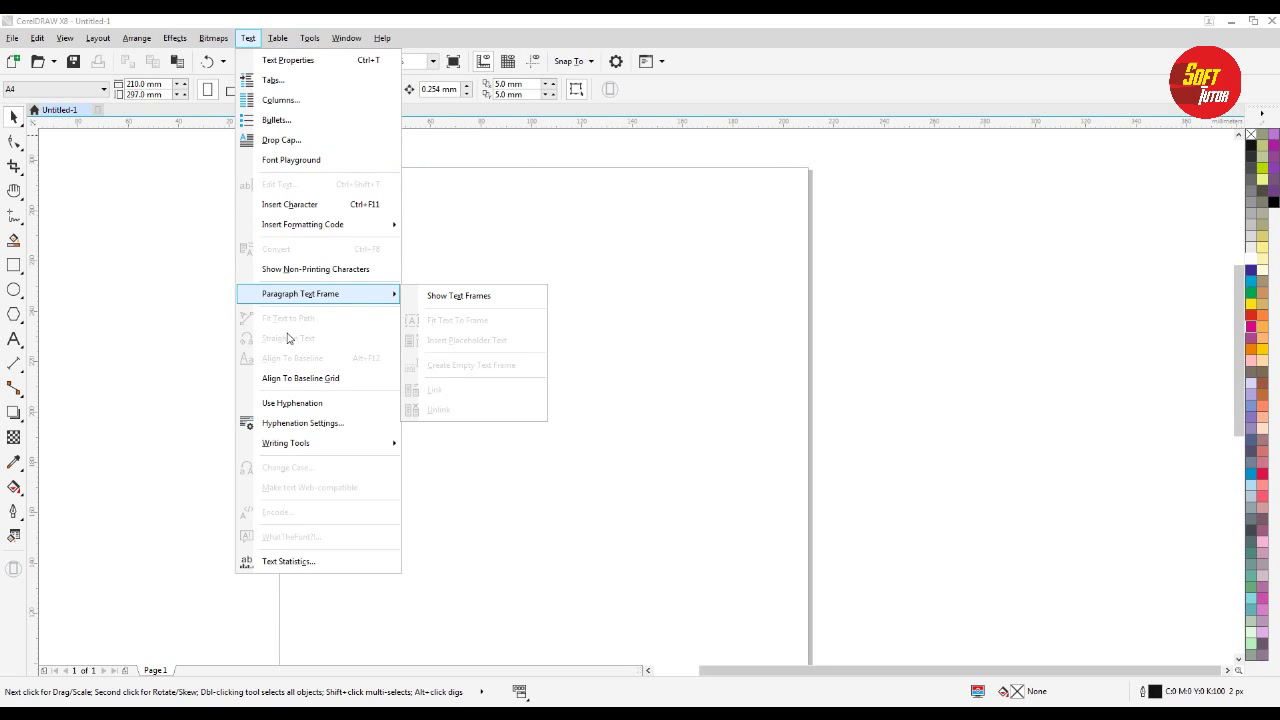
click(641, 344)
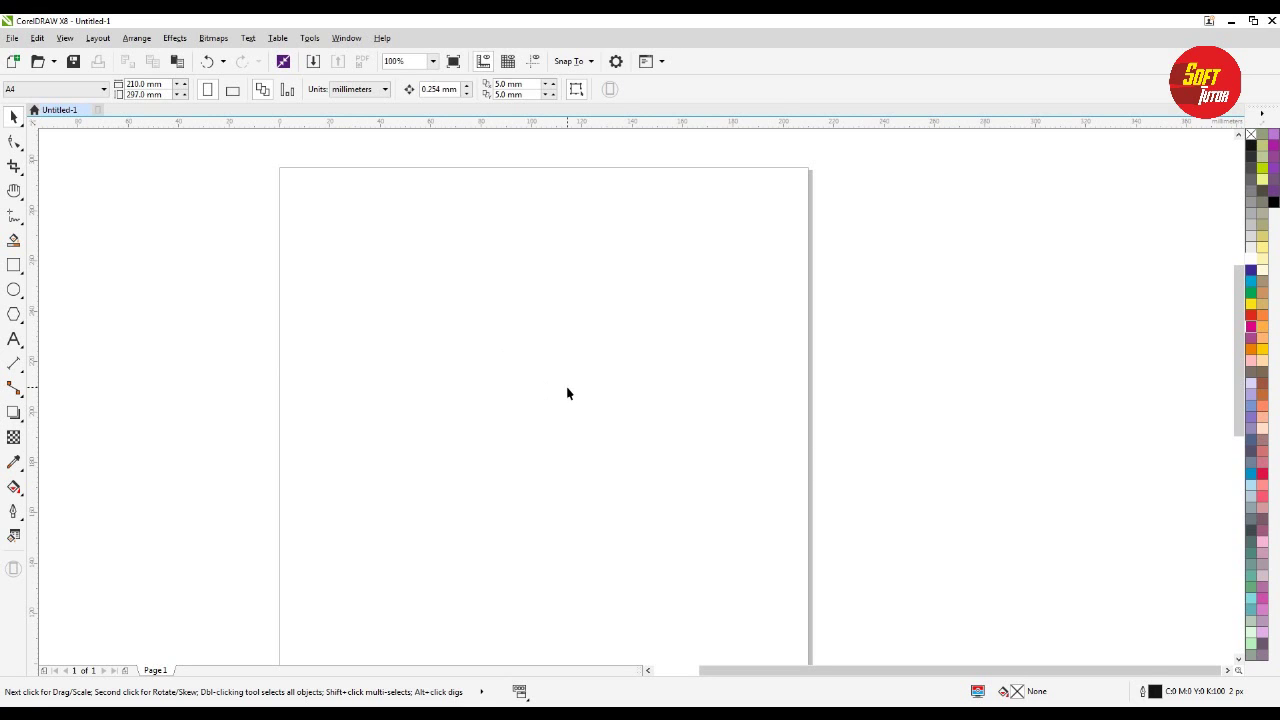
key(F8)
click(418, 340)
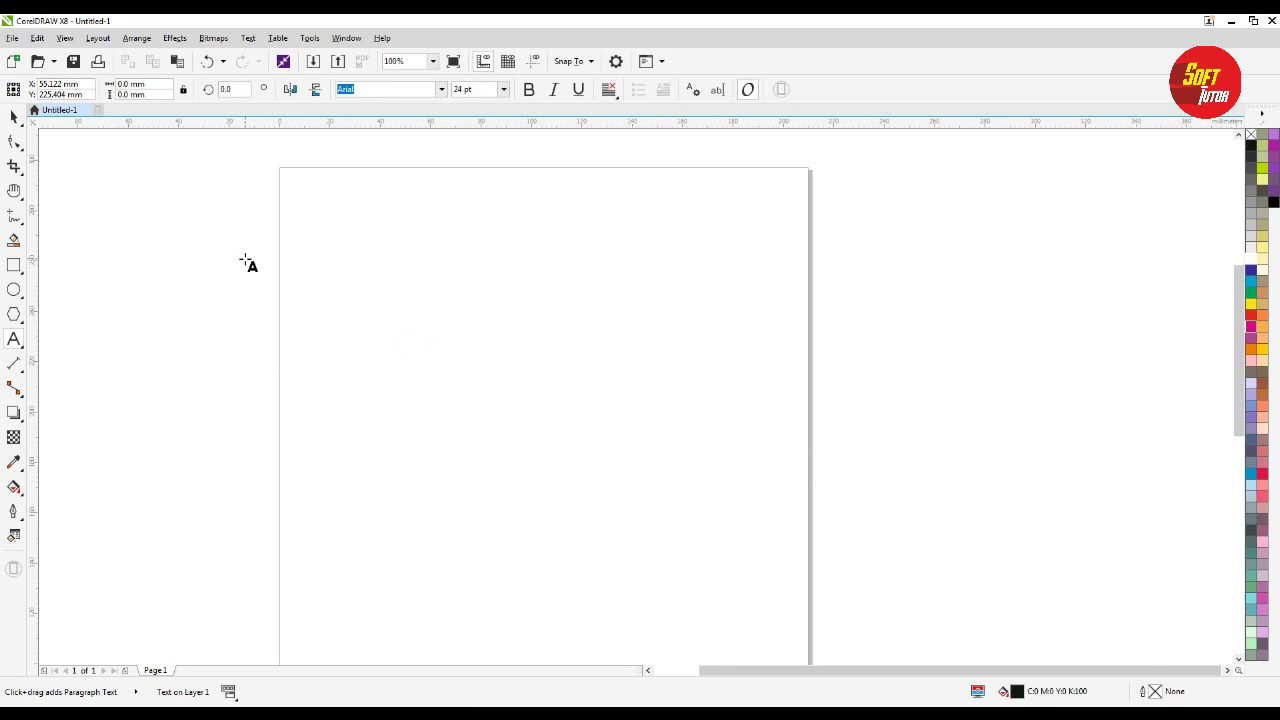
click(15, 118)
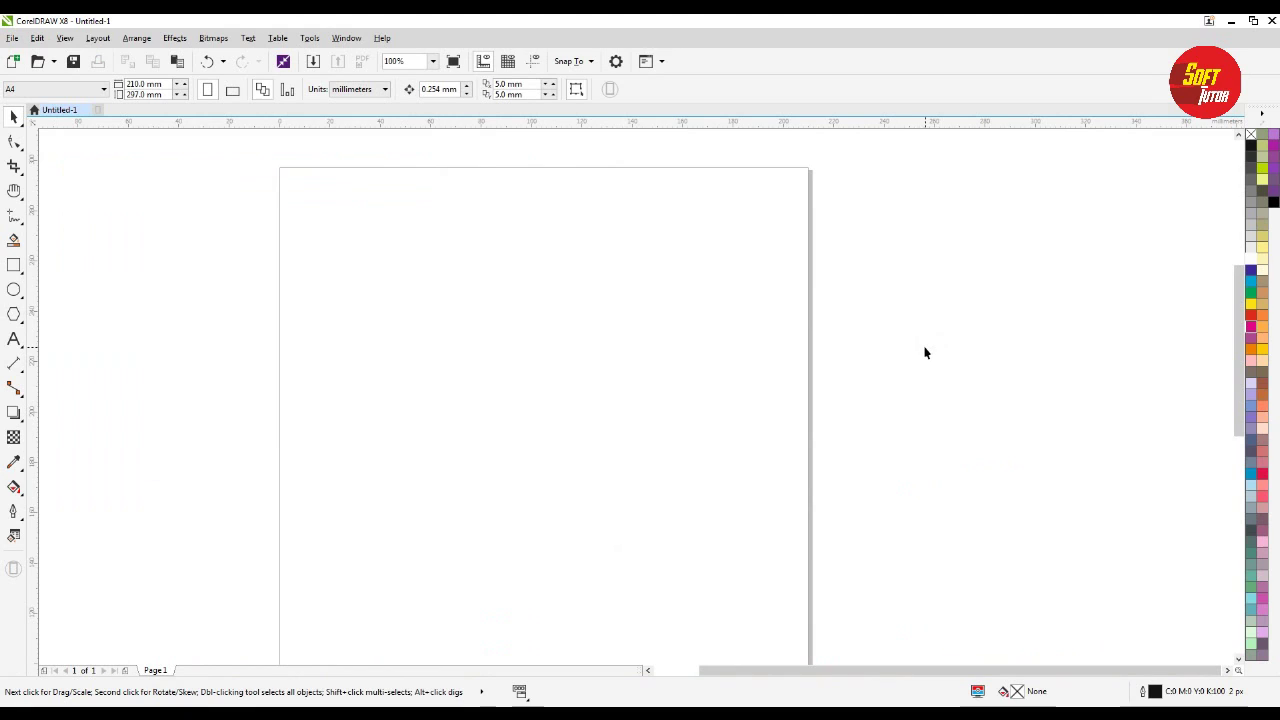
click(936, 336)
click(560, 360)
click(554, 364)
Add the artistic text "LOGO" on the page and enlarge it to about 60 mm wide.
key(F8)
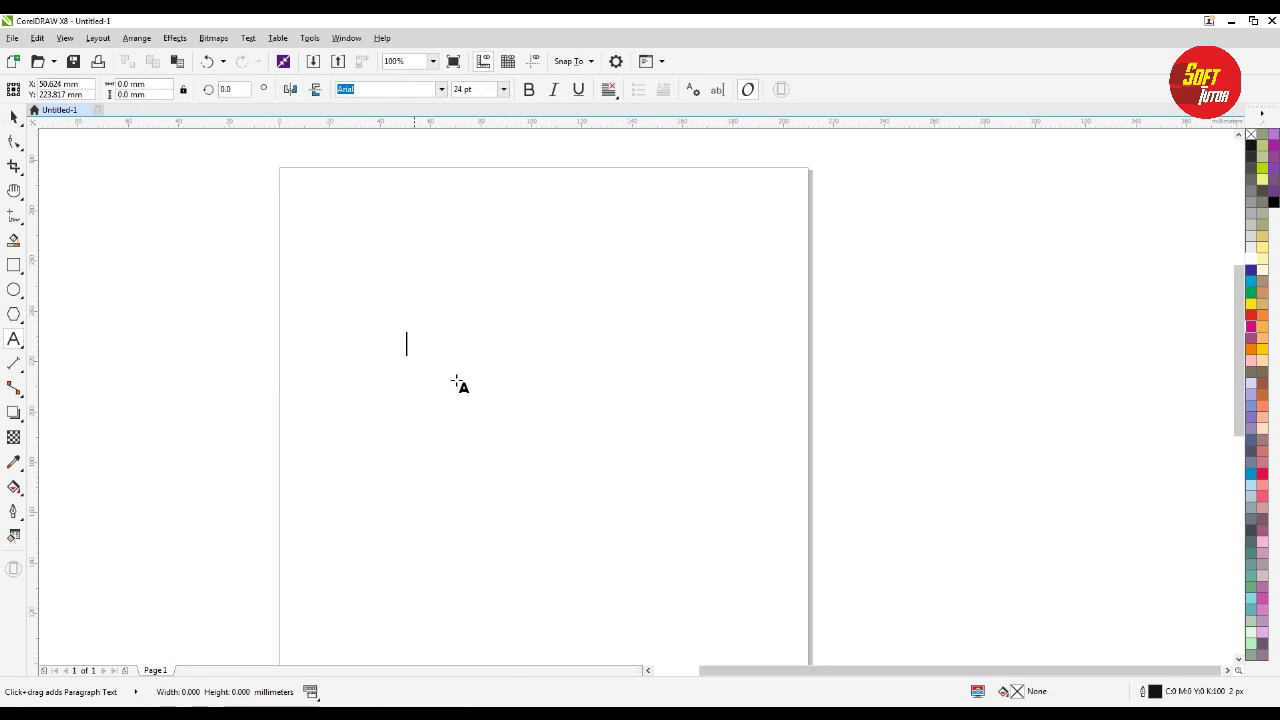
click(446, 381)
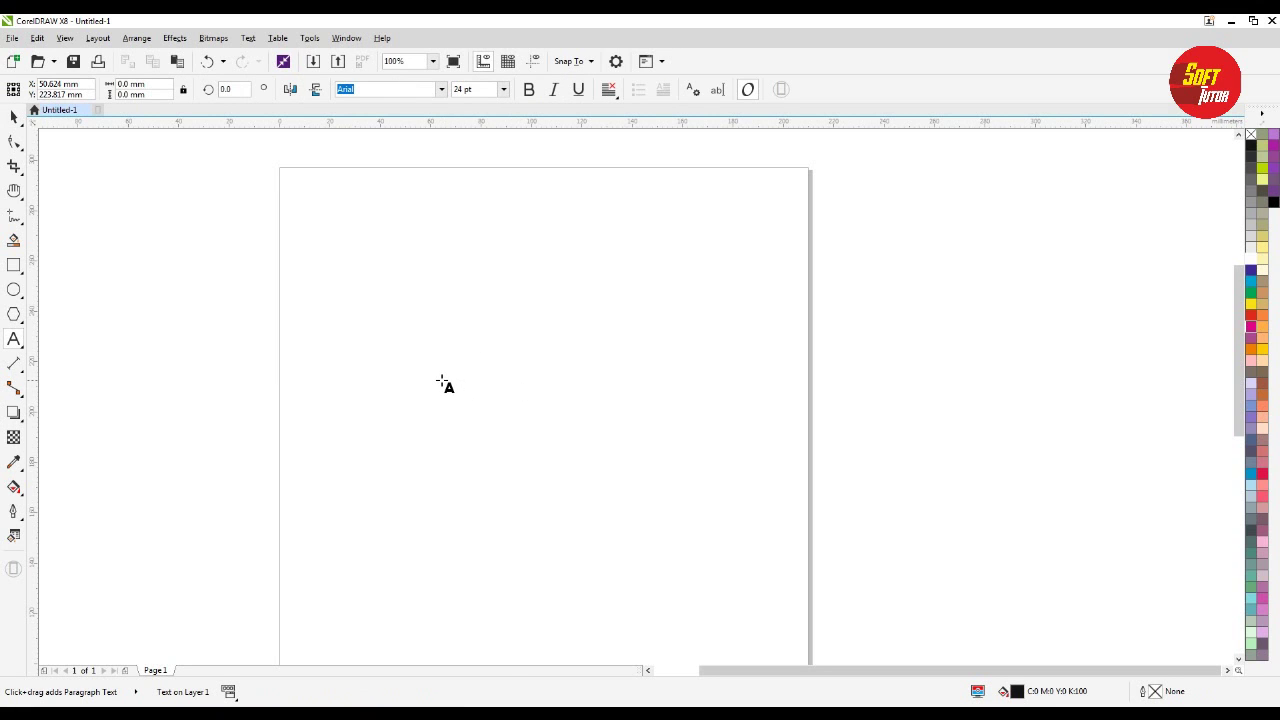
text(LOGO)
key(Escape)
click(14, 117)
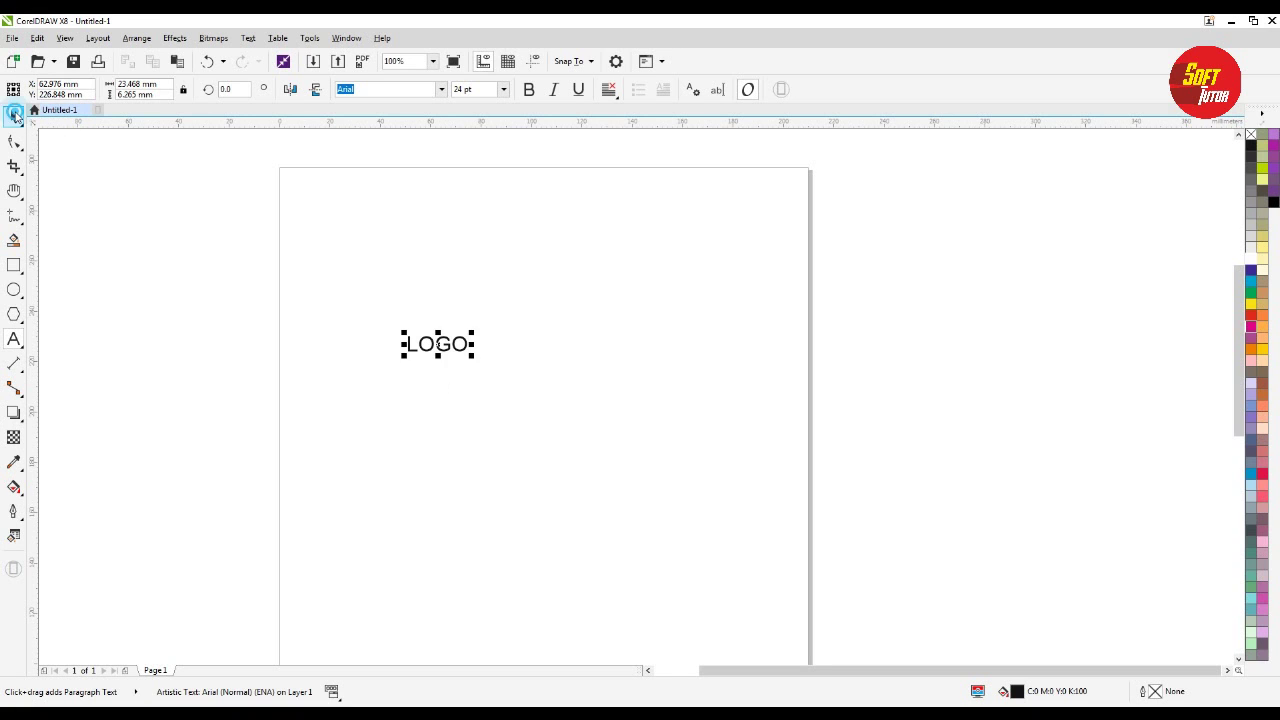
drag(472, 356, 560, 388)
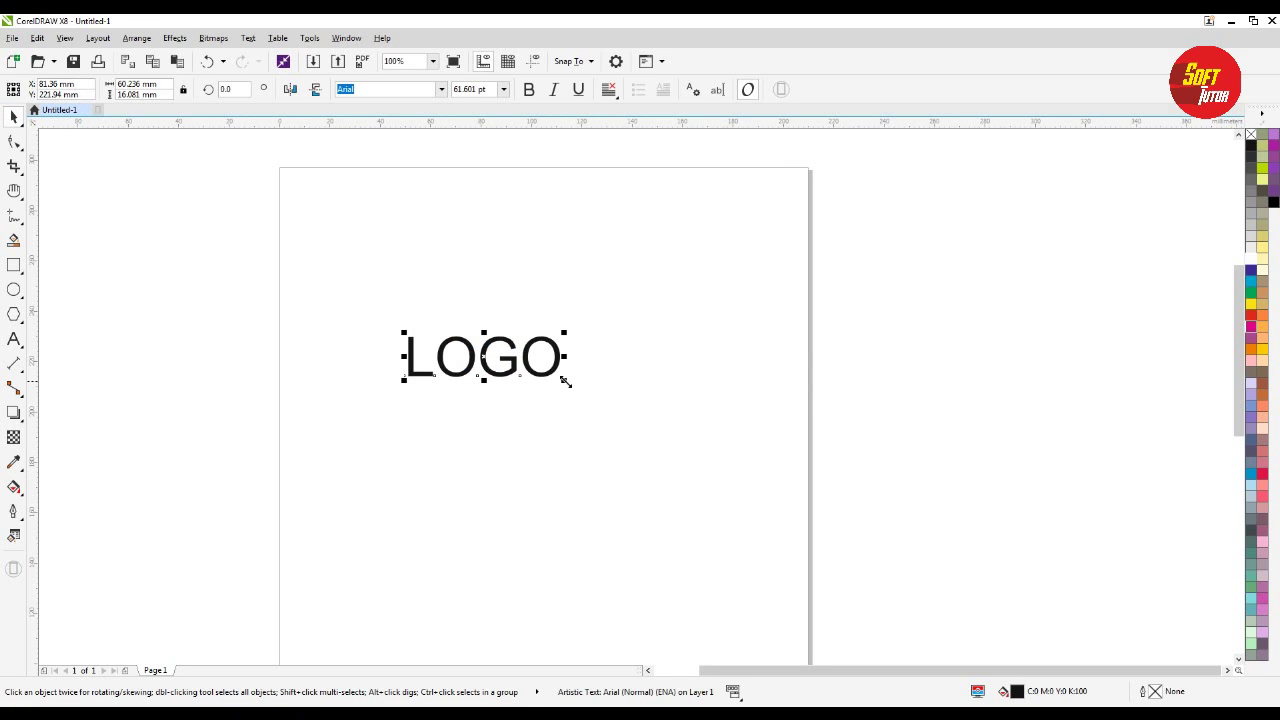
Make the LOGO text bold and change its font to Call Of Ops Duty.
click(529, 89)
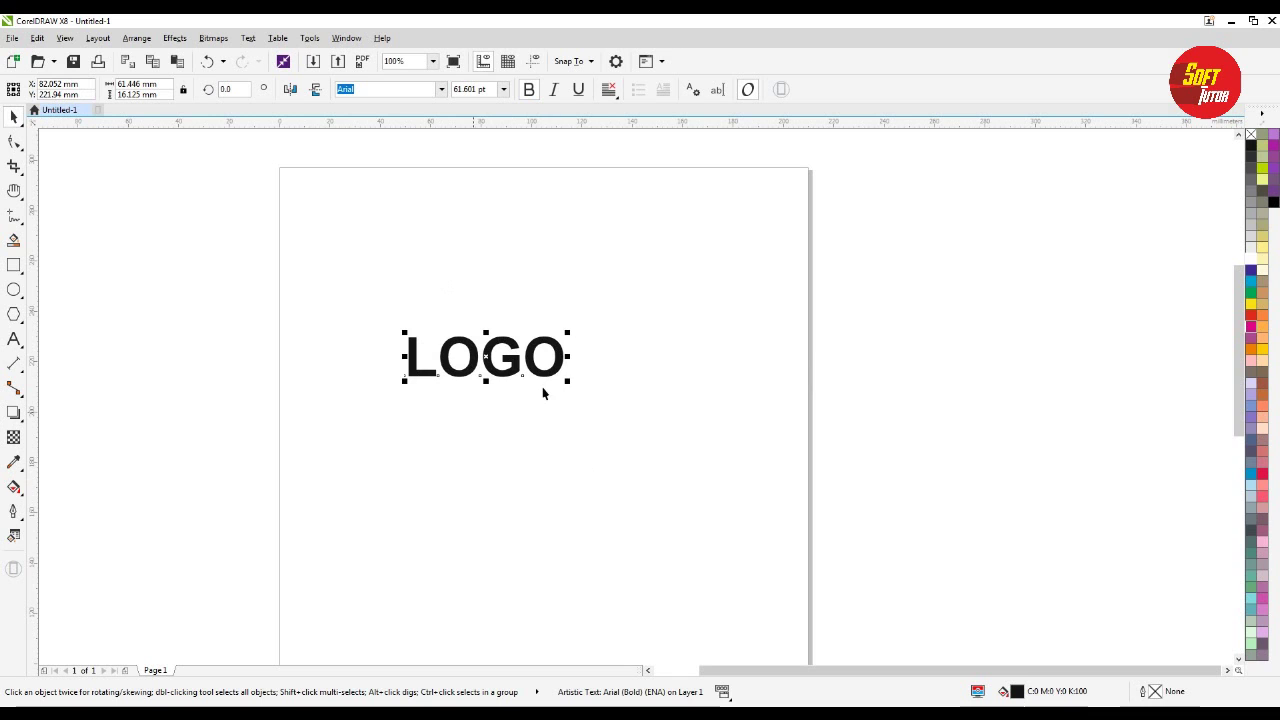
click(441, 89)
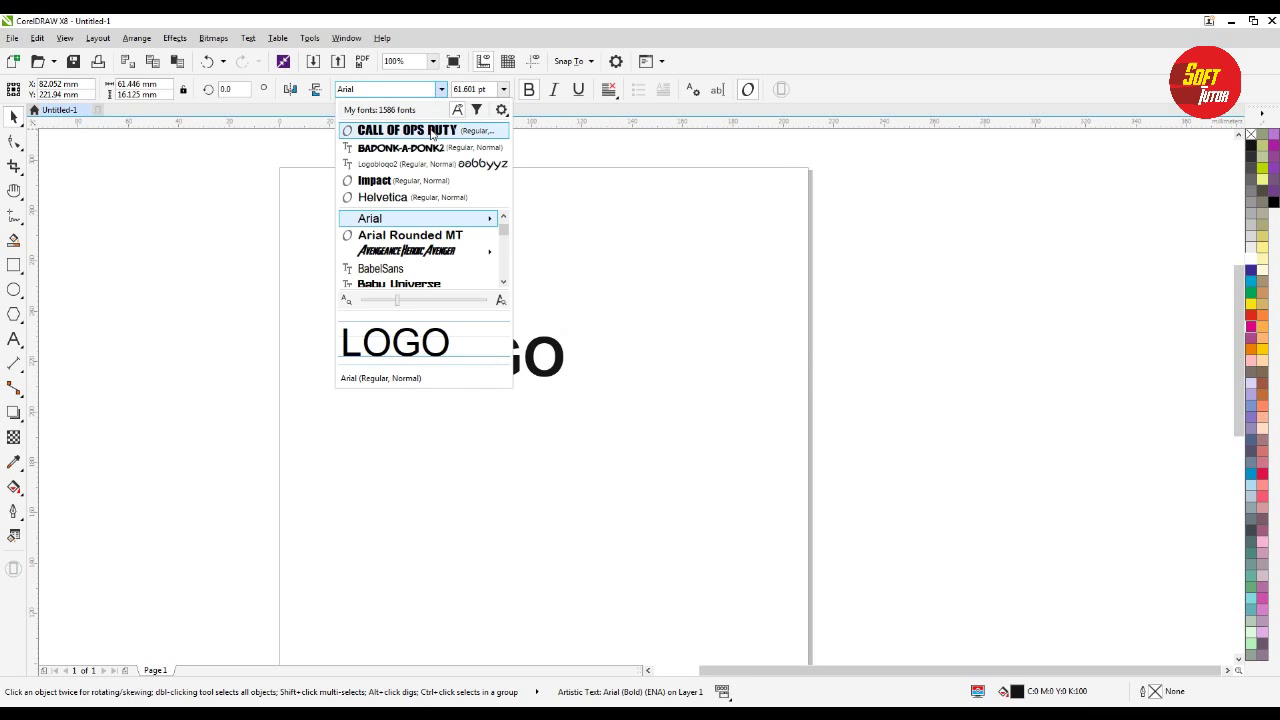
click(430, 131)
scroll(429, 371, up, 2)
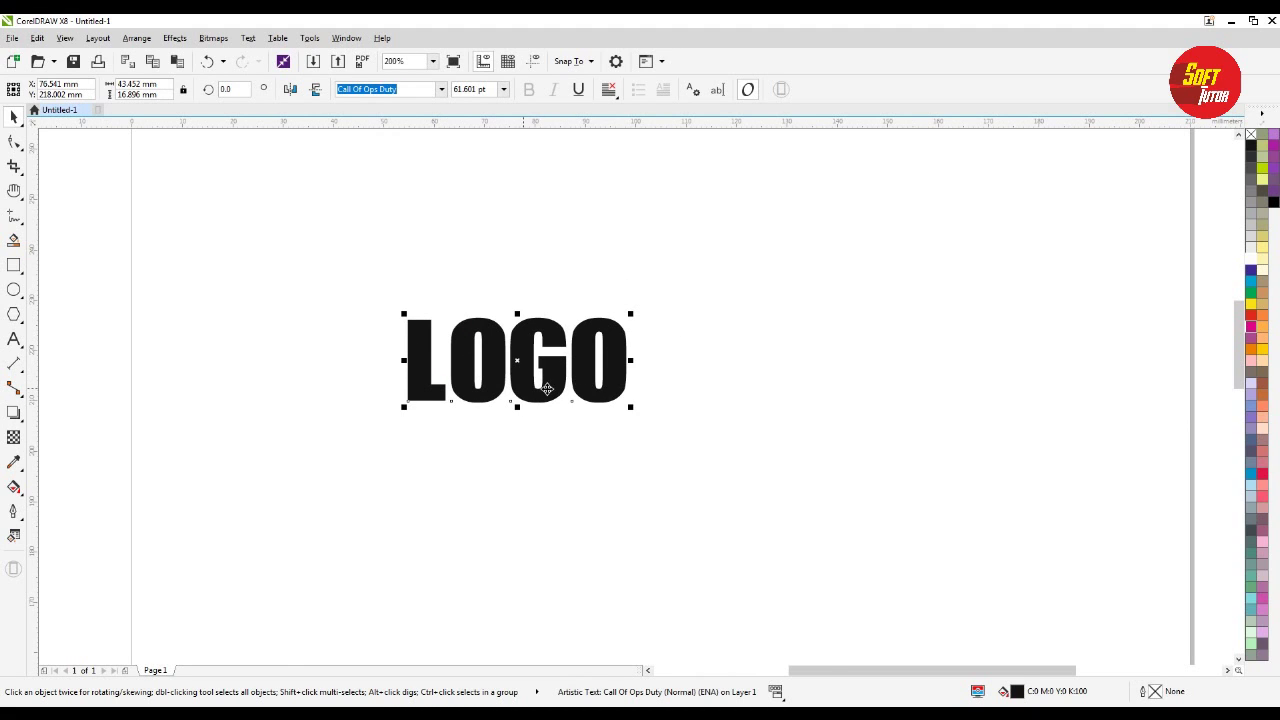
Break the LOGO text apart into separate letters.
key(ctrl+k)
click(354, 289)
drag(354, 289, 720, 449)
key(Escape)
Try moving the G and the last O away from the other letters, and undo the moves.
drag(584, 356, 662, 356)
drag(539, 356, 609, 356)
key(ctrl+z)
click(779, 313)
Select all four separate letters of LOGO and convert them to curves.
scroll(680, 328, up, 1)
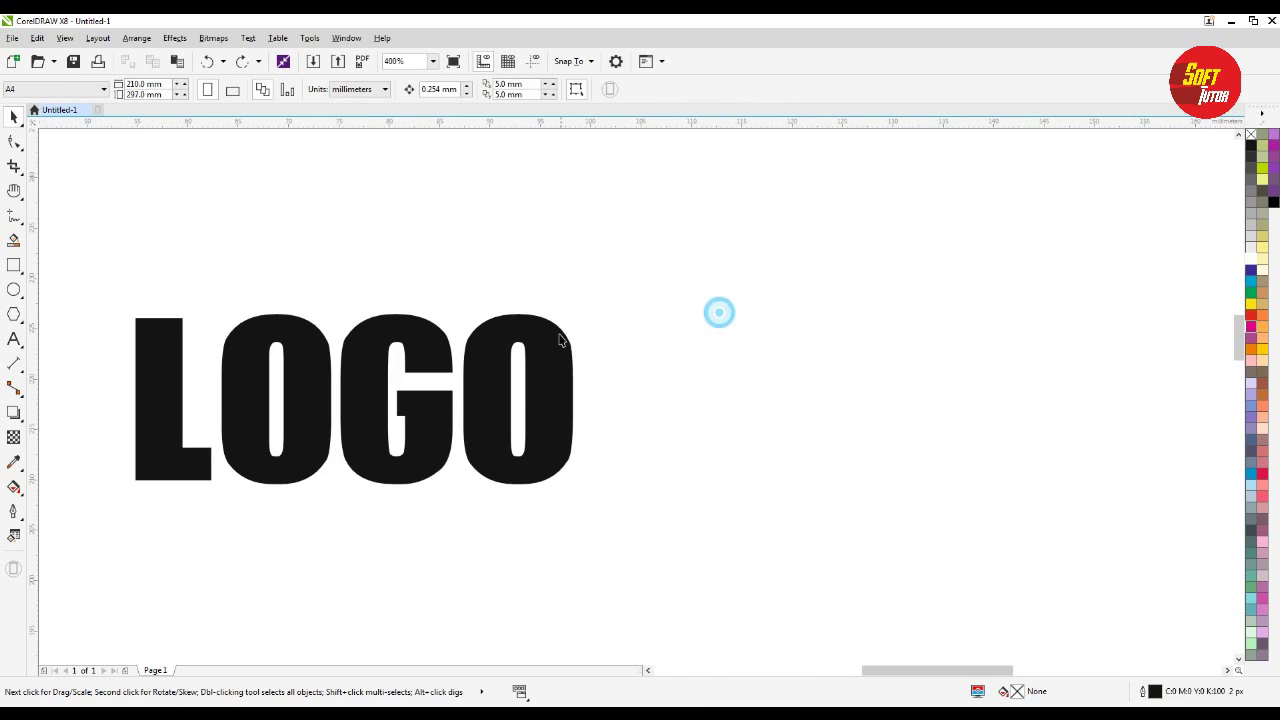
click(540, 371)
click(443, 370)
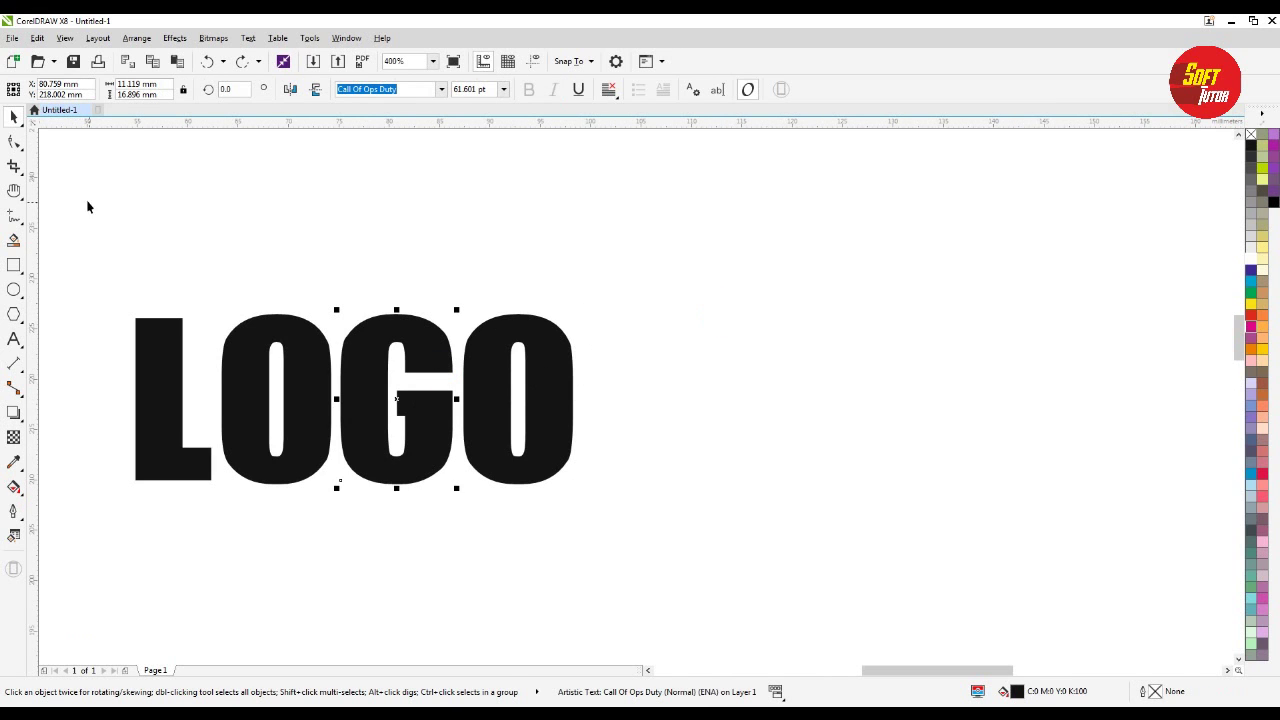
click(263, 246)
drag(101, 327, 837, 574)
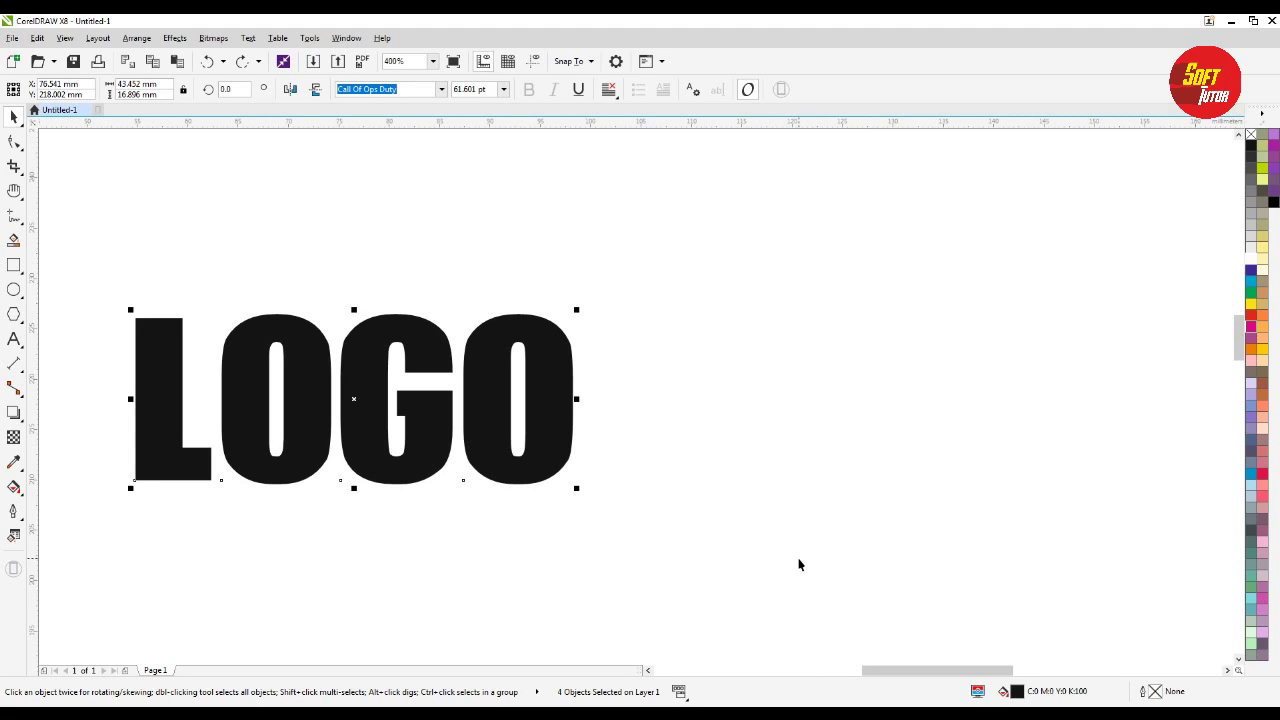
click(857, 480)
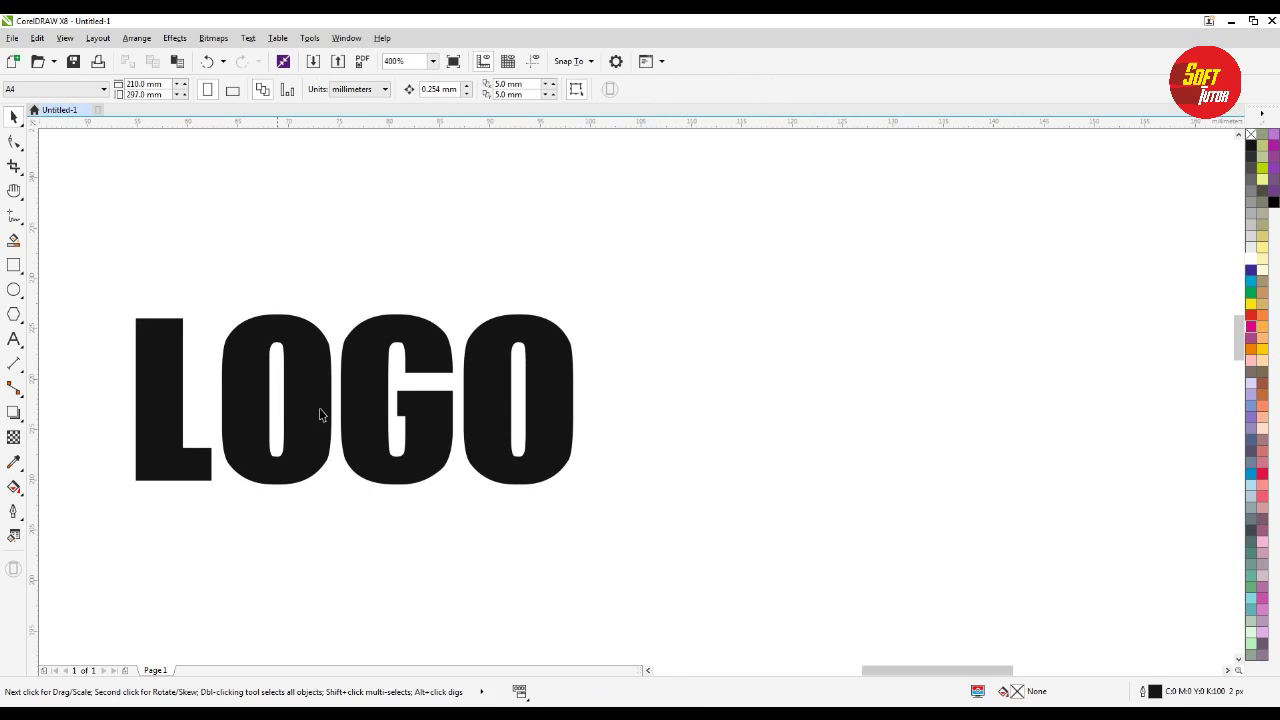
Convert the upper edge of the G's opening to a curve and bend it into a wave with the Shape tool.
click(358, 376)
key(Escape)
click(420, 355)
scroll(414, 343, up, 1)
click(14, 142)
drag(530, 378, 409, 428)
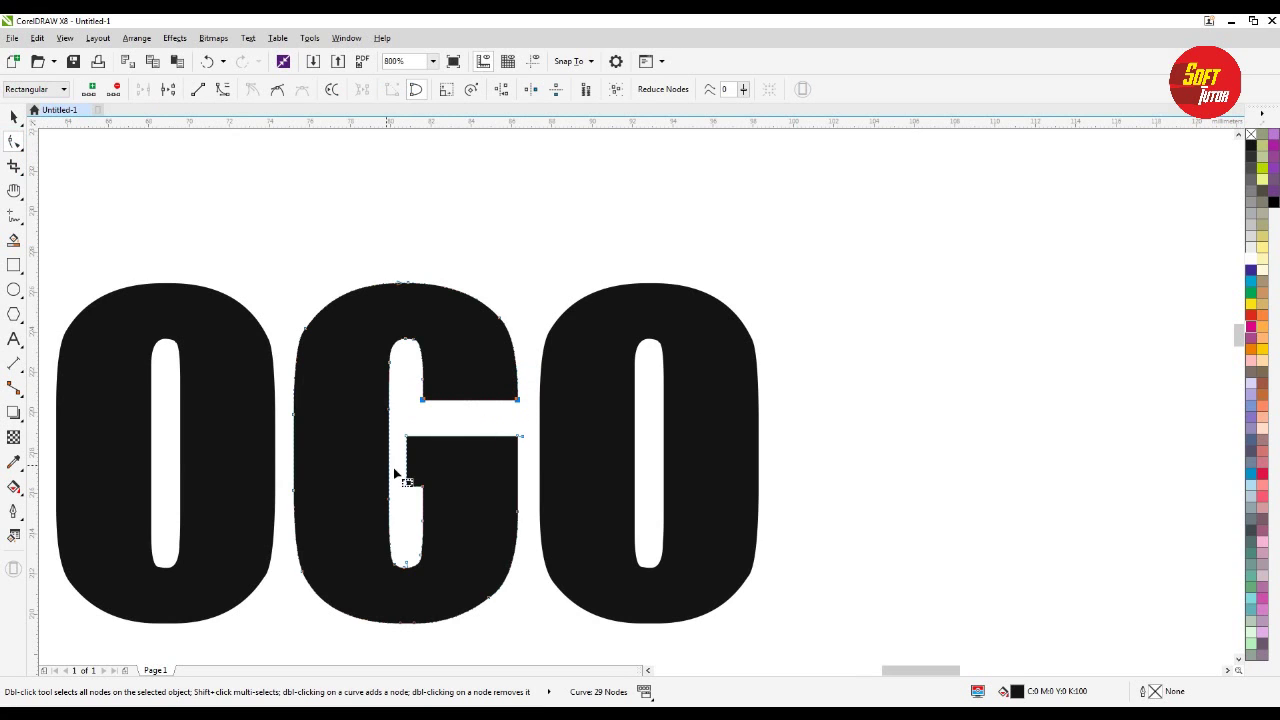
scroll(502, 412, up, 1)
click(502, 413)
drag(471, 400, 425, 366)
scroll(608, 370, down, 2)
scroll(588, 394, up, 2)
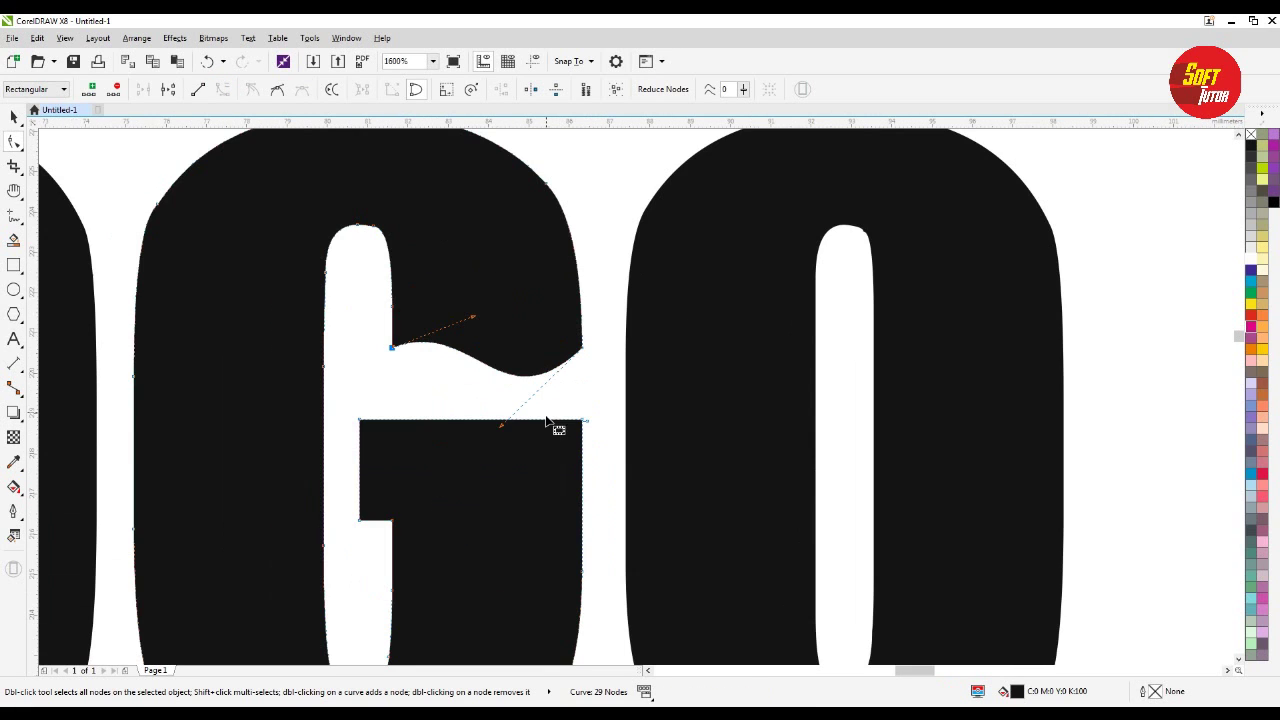
Convert the lower edge of the G's opening to a curve and bend it into a wave matching the upper edge.
drag(589, 397, 355, 440)
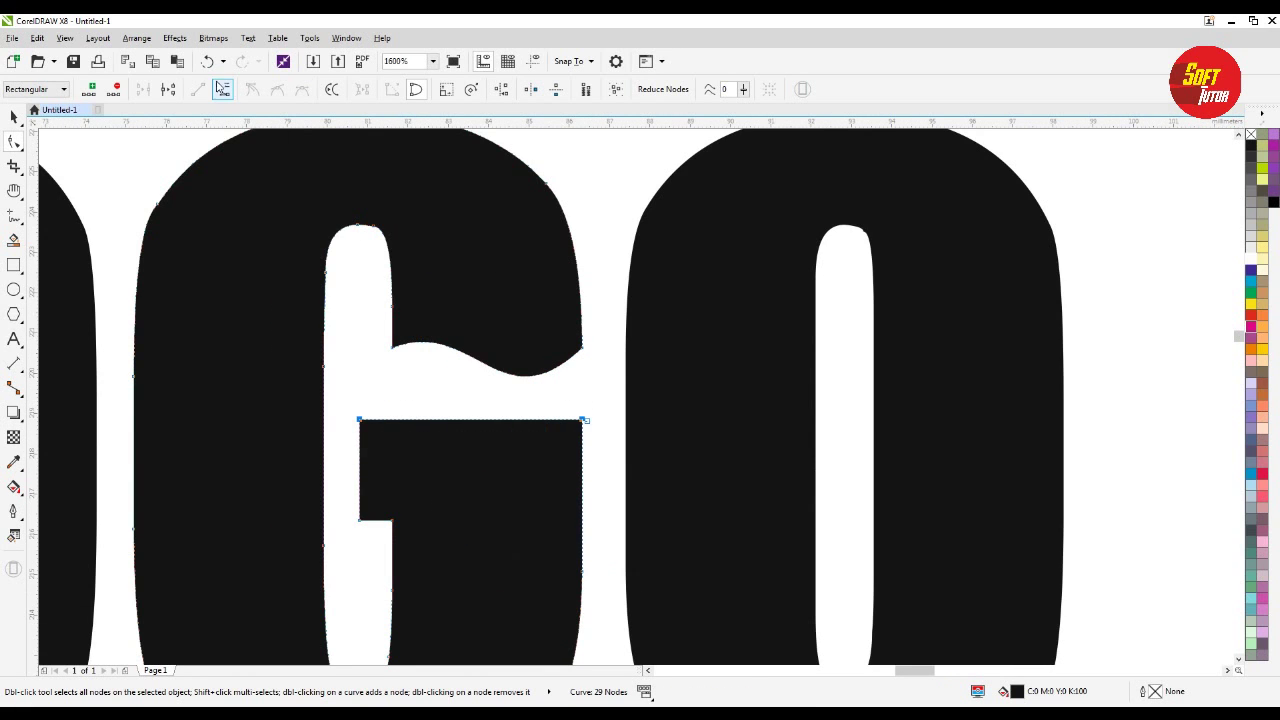
click(406, 397)
click(340, 394)
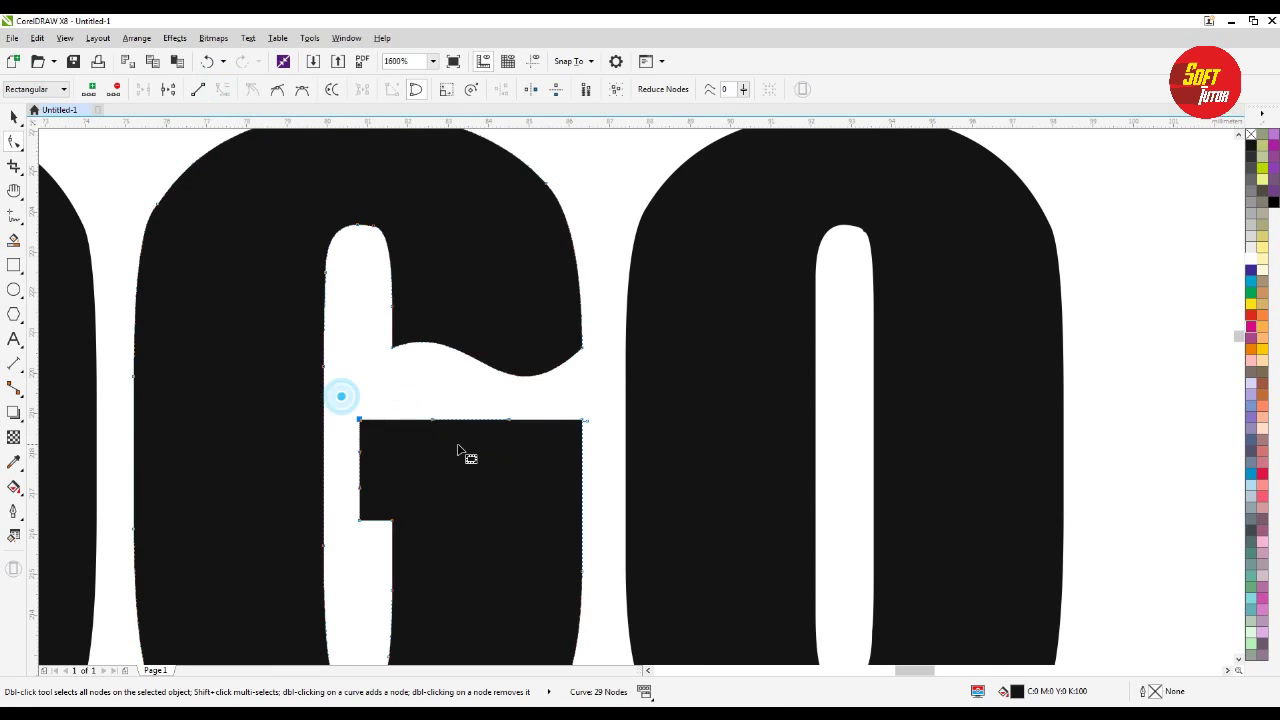
drag(433, 424, 557, 506)
scroll(553, 500, down, 1)
click(887, 444)
key(space)
key(Escape)
scroll(563, 300, down, 1)
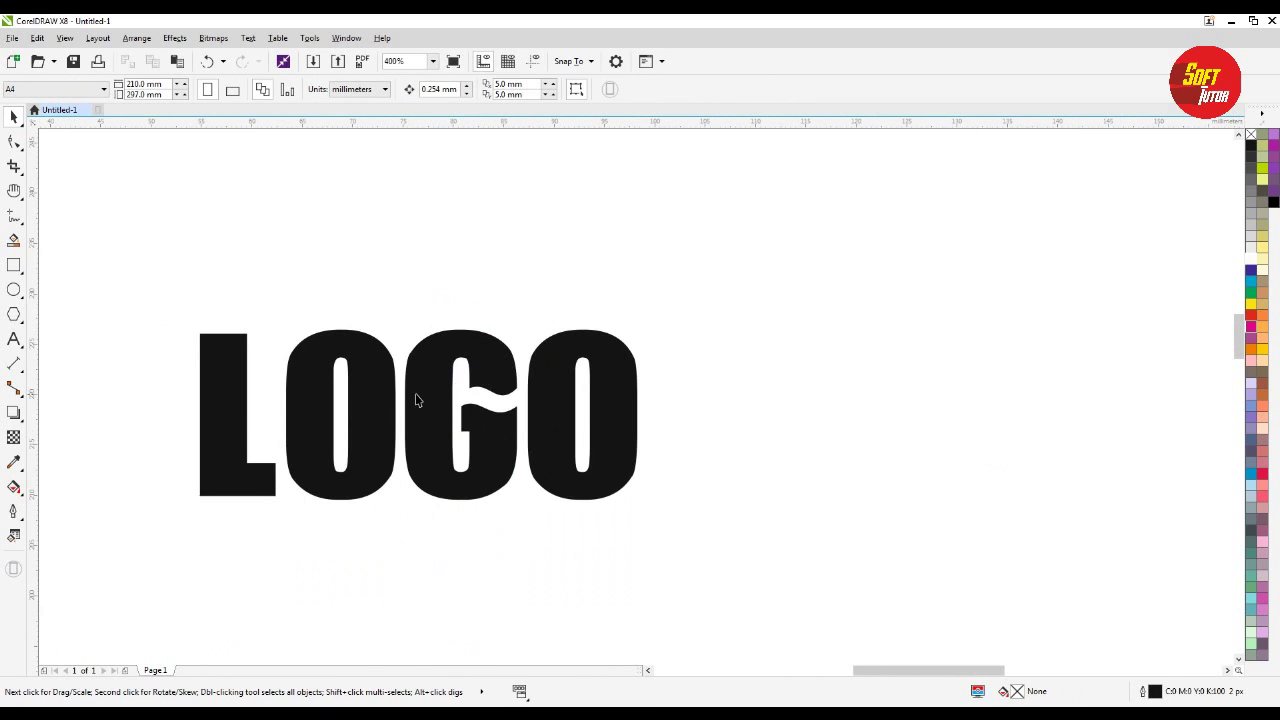
scroll(370, 380, up, 1)
click(451, 383)
scroll(570, 289, down, 1)
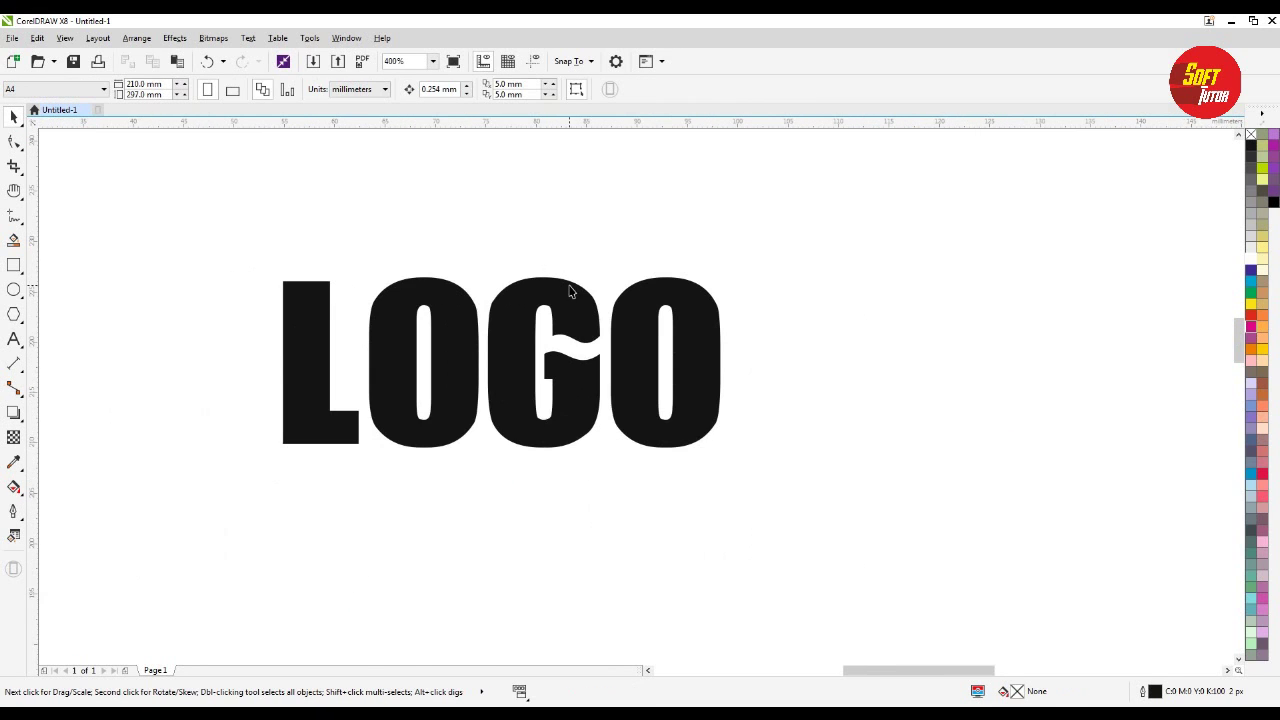
drag(567, 291, 700, 263)
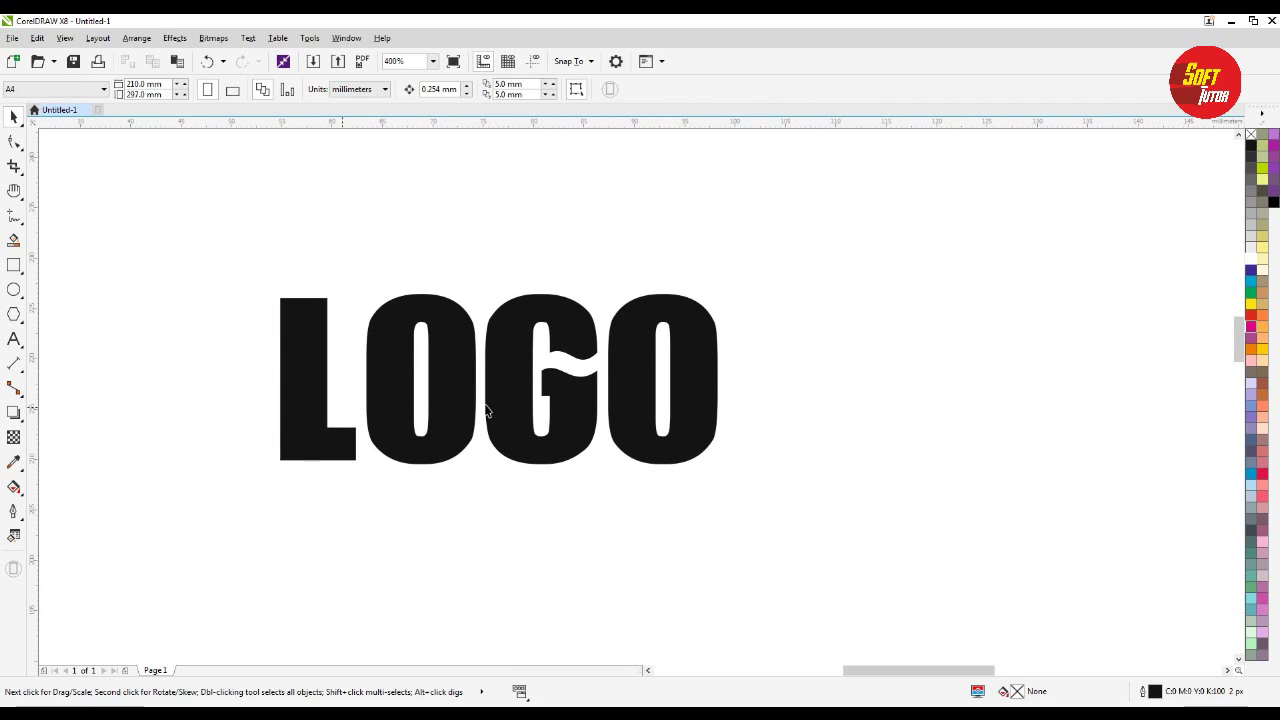
Reshape the vertical end of the L's foot into a wavy curve with the Shape tool.
scroll(317, 447, up, 1)
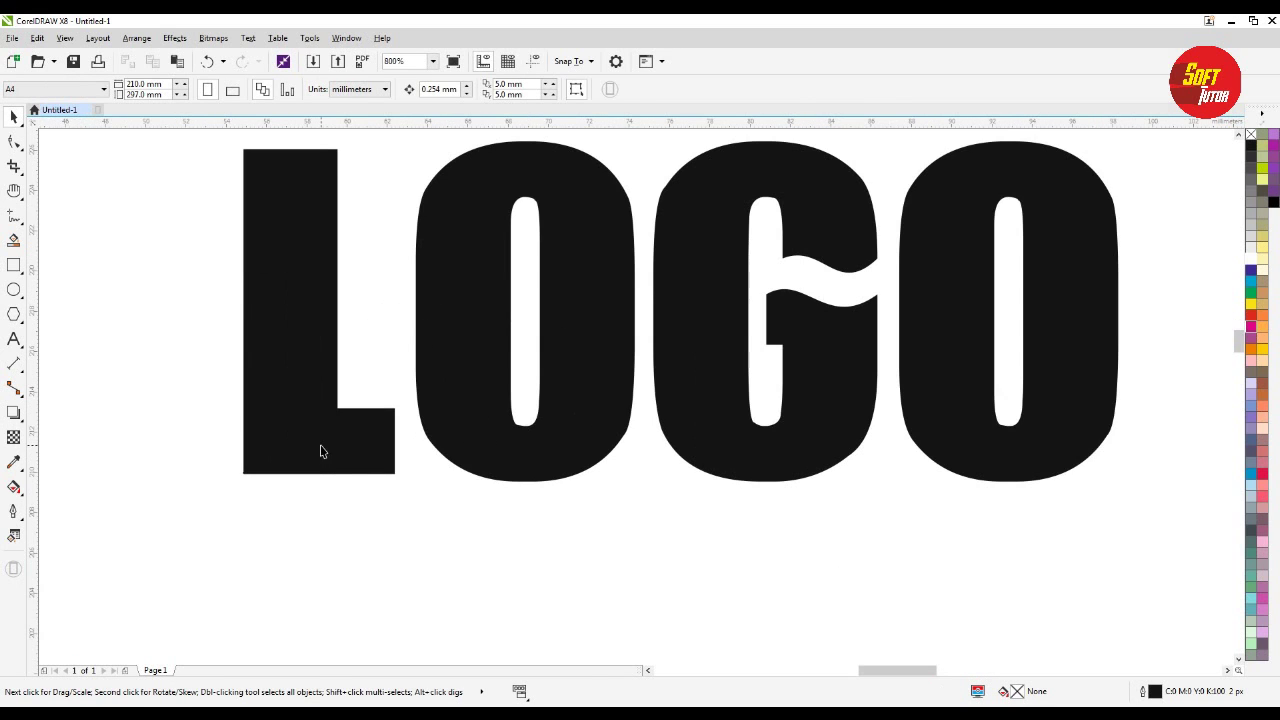
click(318, 448)
click(14, 141)
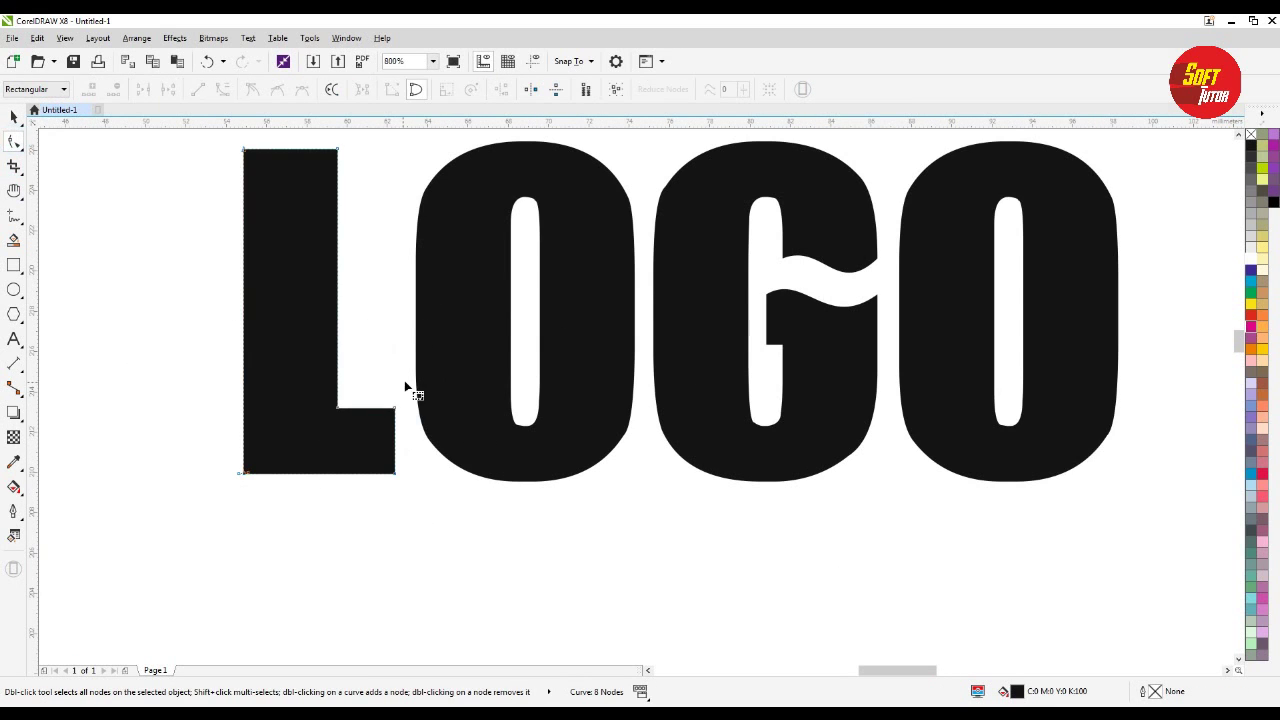
drag(403, 400, 364, 515)
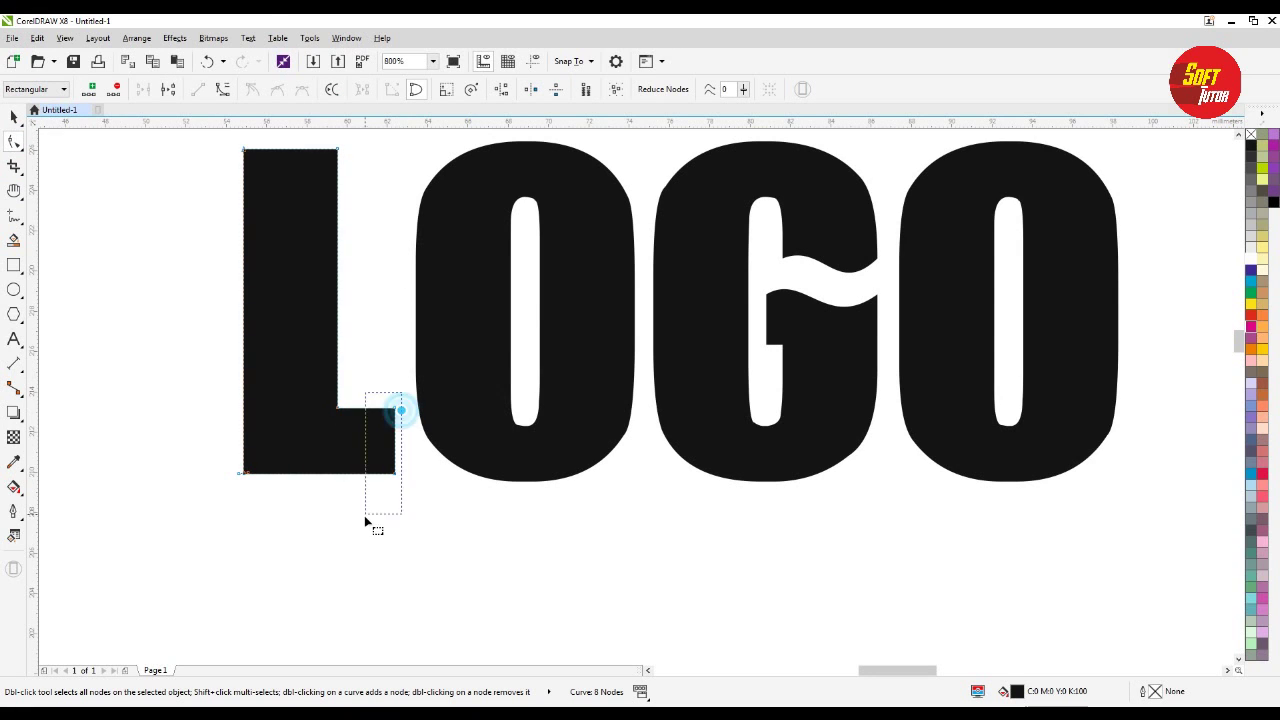
scroll(396, 430, up, 1)
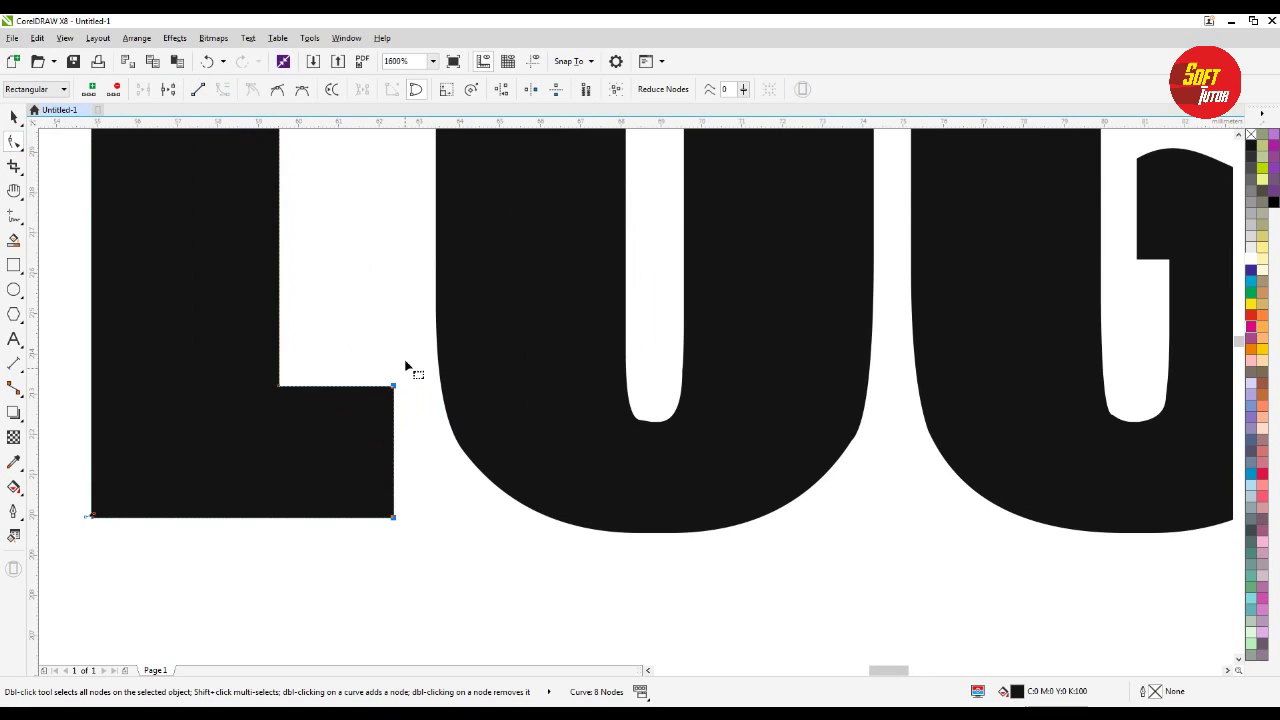
mouse_move(392, 426)
mouse_down()
mouse_move(377, 457)
mouse_move(385, 498)
mouse_move(418, 462)
mouse_up()
click(400, 466)
key(space)
scroll(390, 460, down, 1)
click(600, 531)
scroll(457, 500, down, 1)
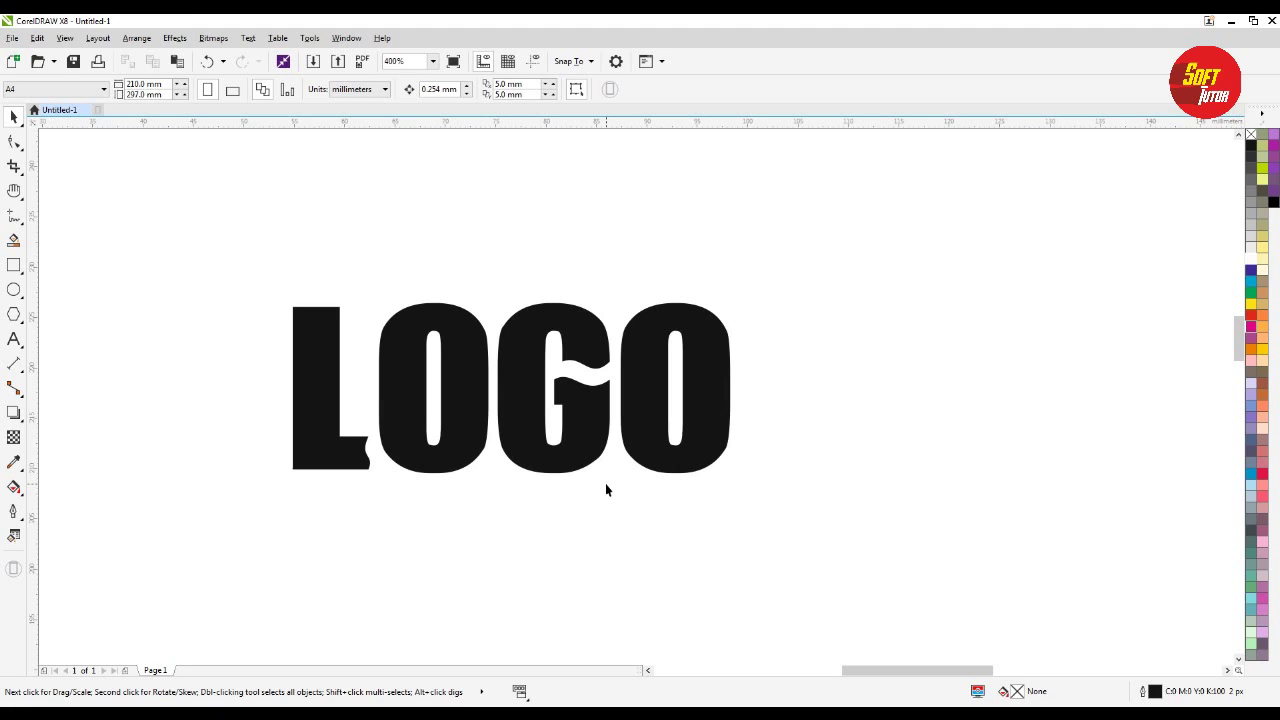
drag(254, 274, 983, 563)
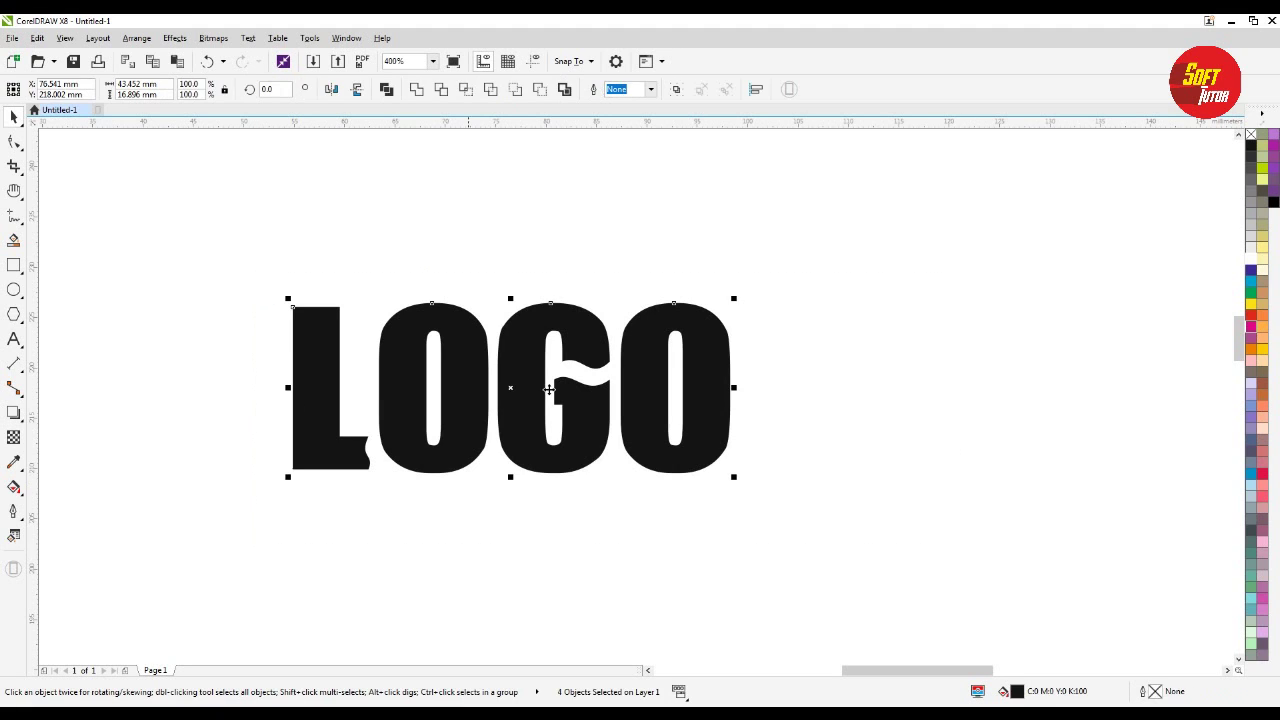
click(940, 331)
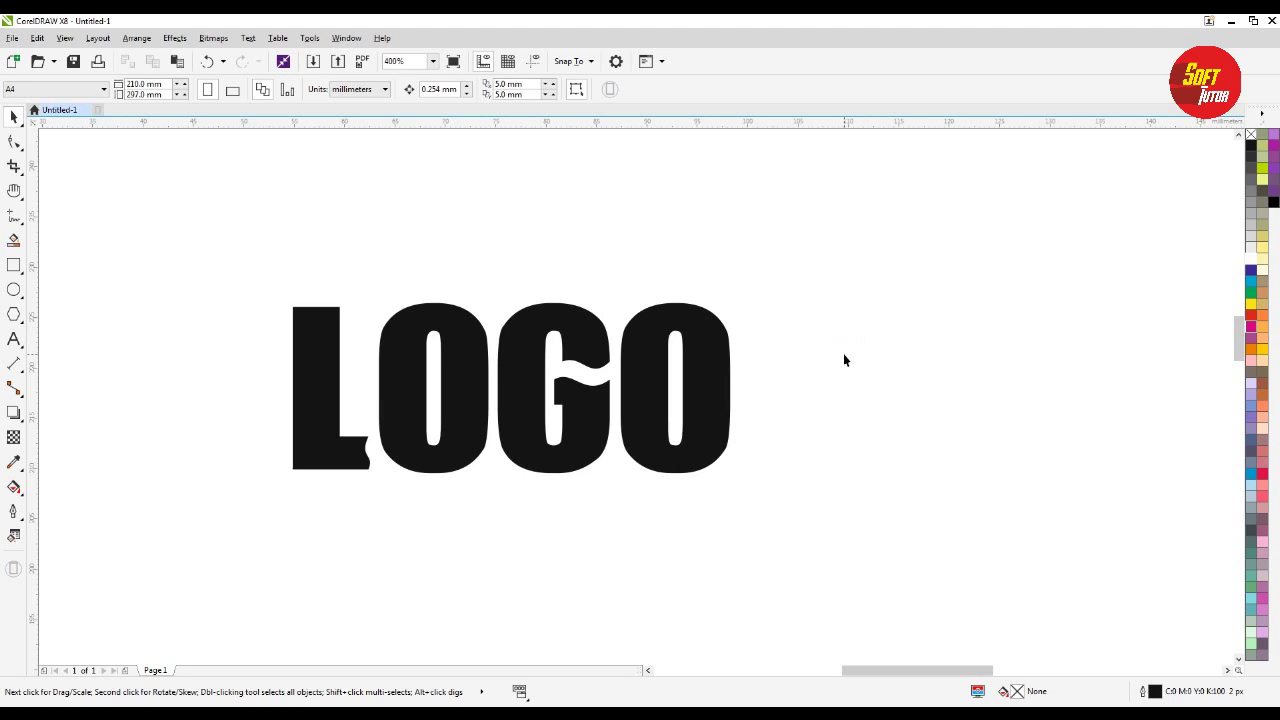
scroll(731, 363, down, 1)
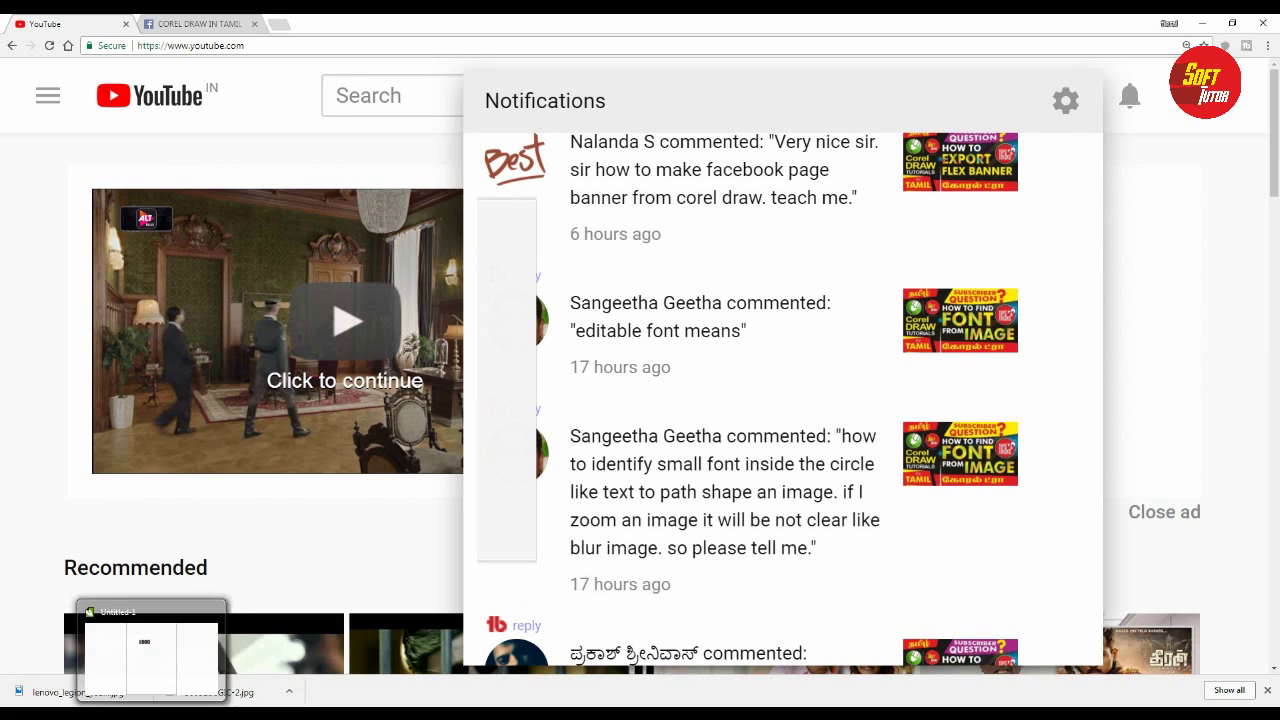
Switch from the web browser back to the CorelDRAW drawing.
click(150, 650)
click(840, 390)
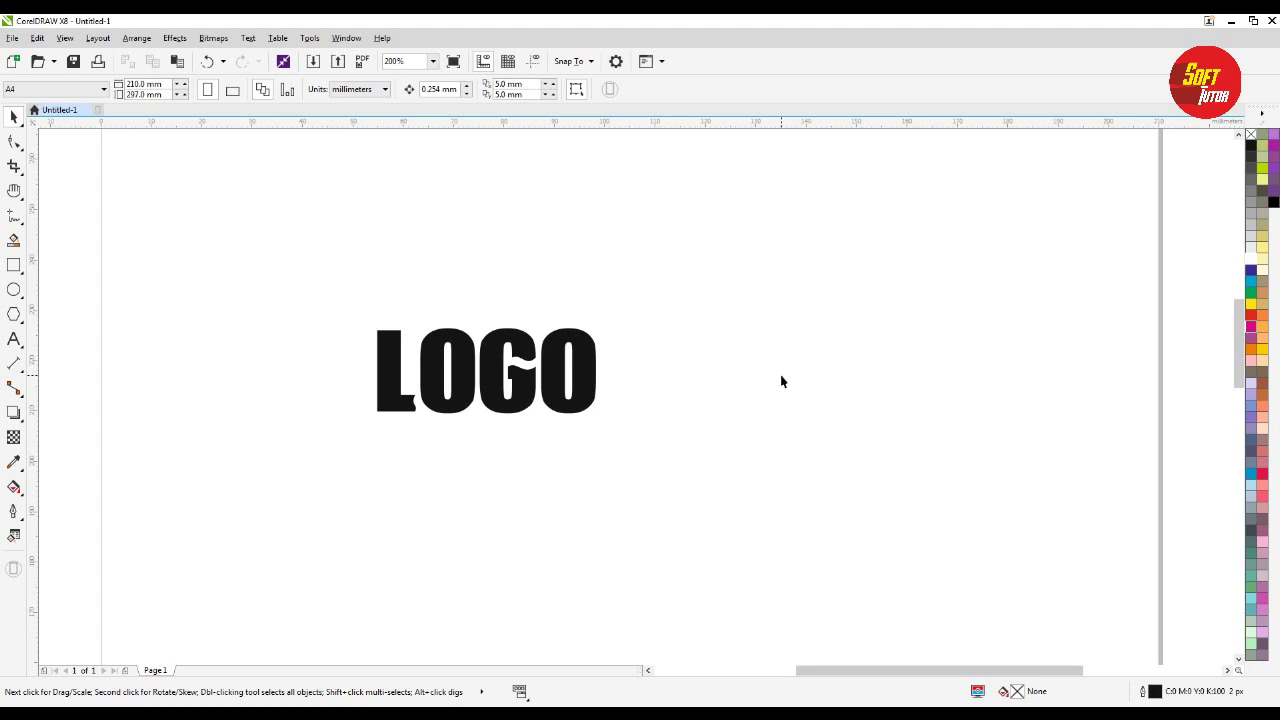
click(776, 356)
Display the drawing in Pixels view and examine the curved edge of the last O up close.
click(64, 38)
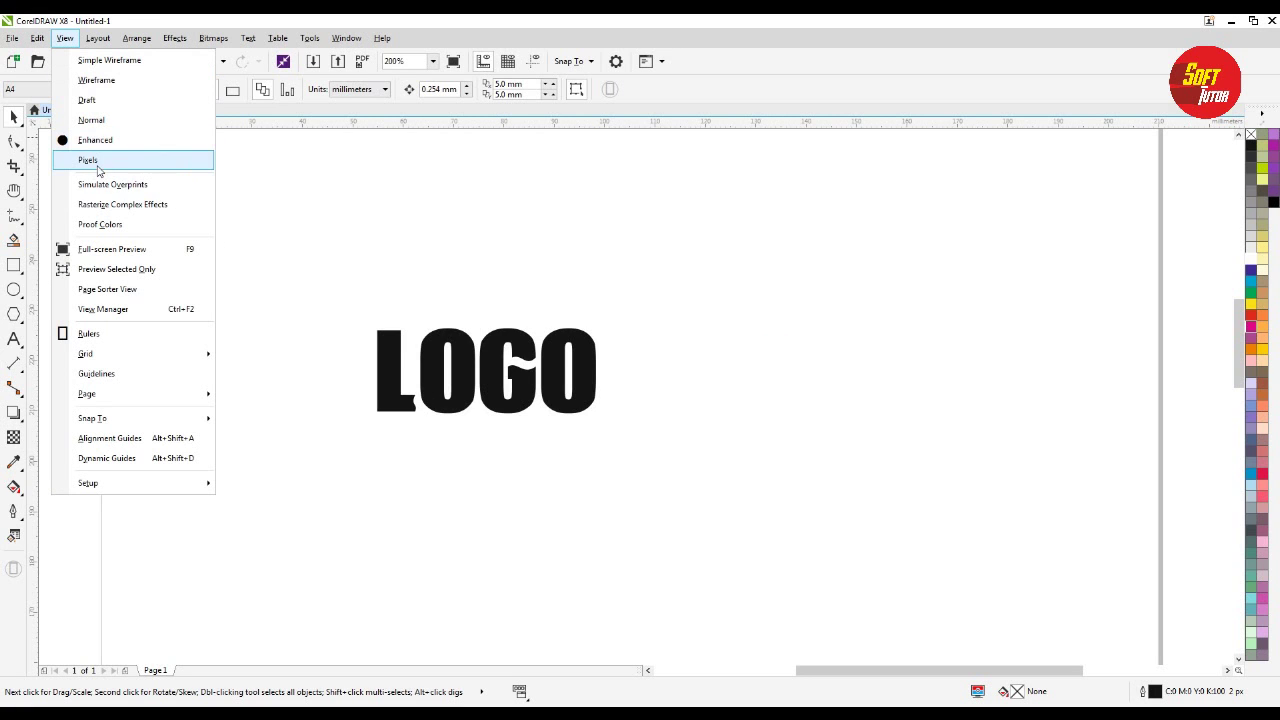
click(64, 38)
click(64, 38)
click(96, 164)
scroll(737, 334, up, 10)
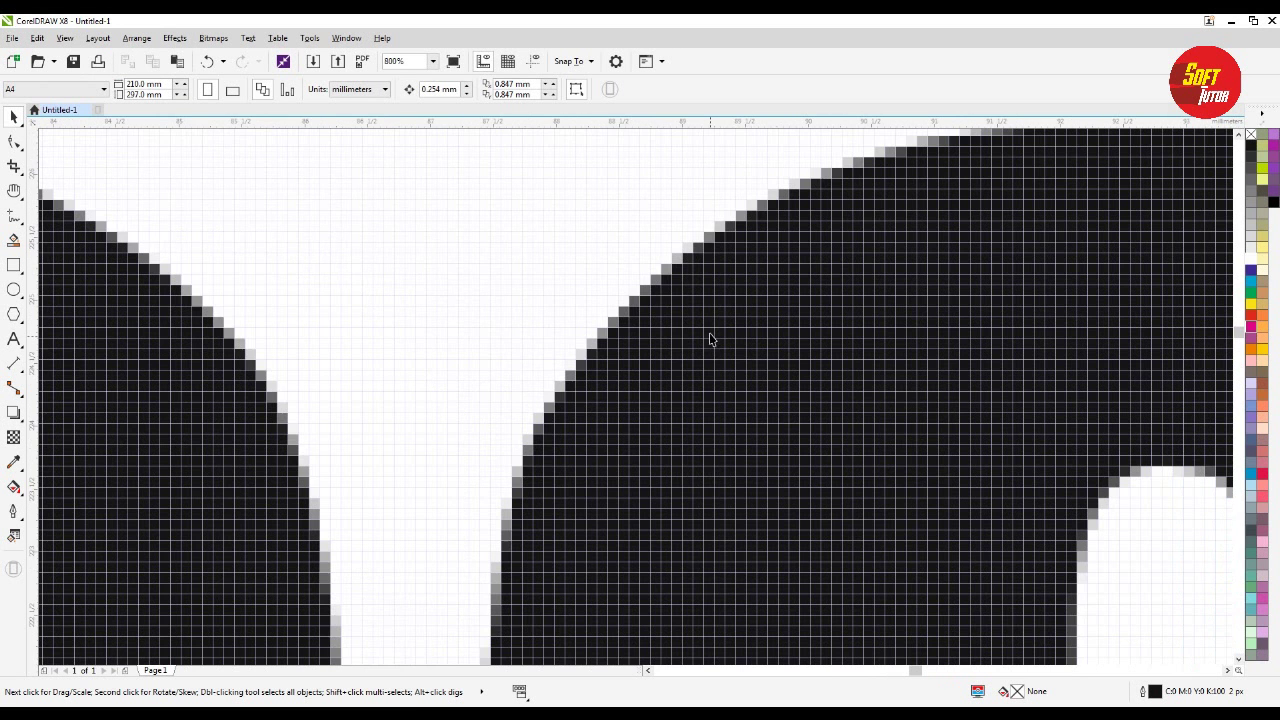
scroll(660, 290, up, 2)
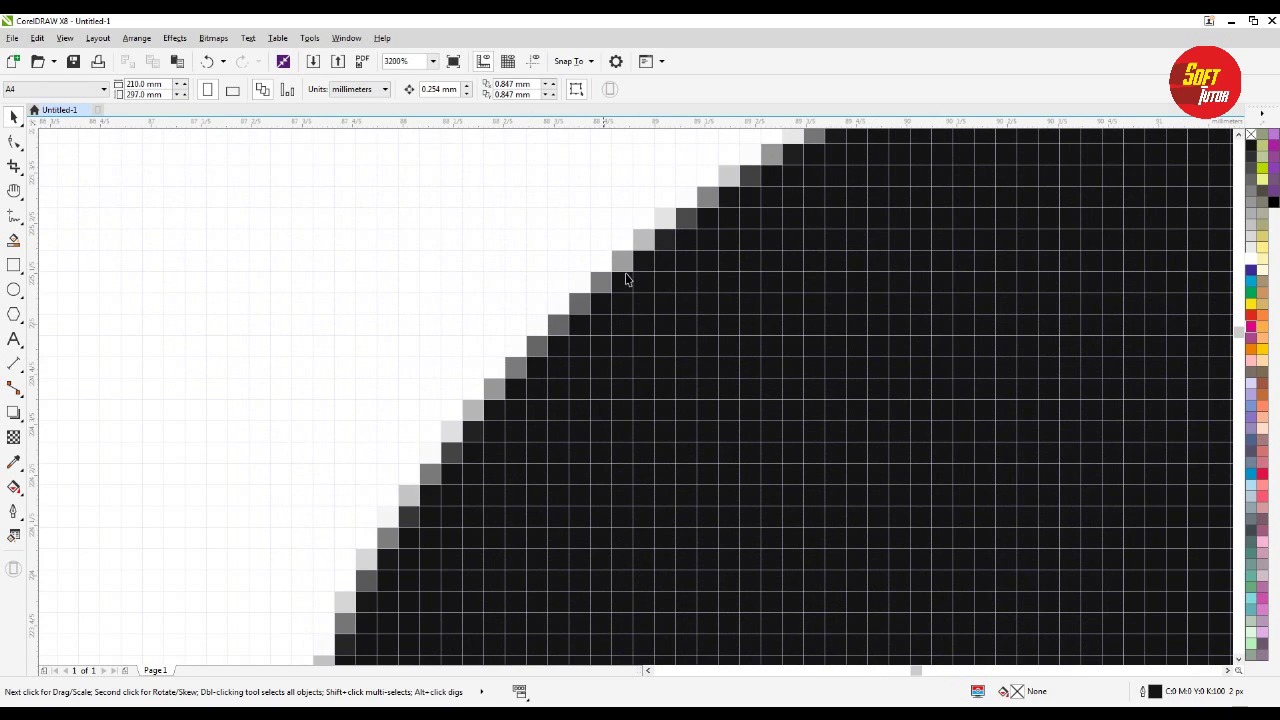
Examine the pixel edges of the last O and compare them with the whole LOGO lettering at smaller magnifications.
scroll(578, 340, down, 4)
scroll(565, 318, up, 2)
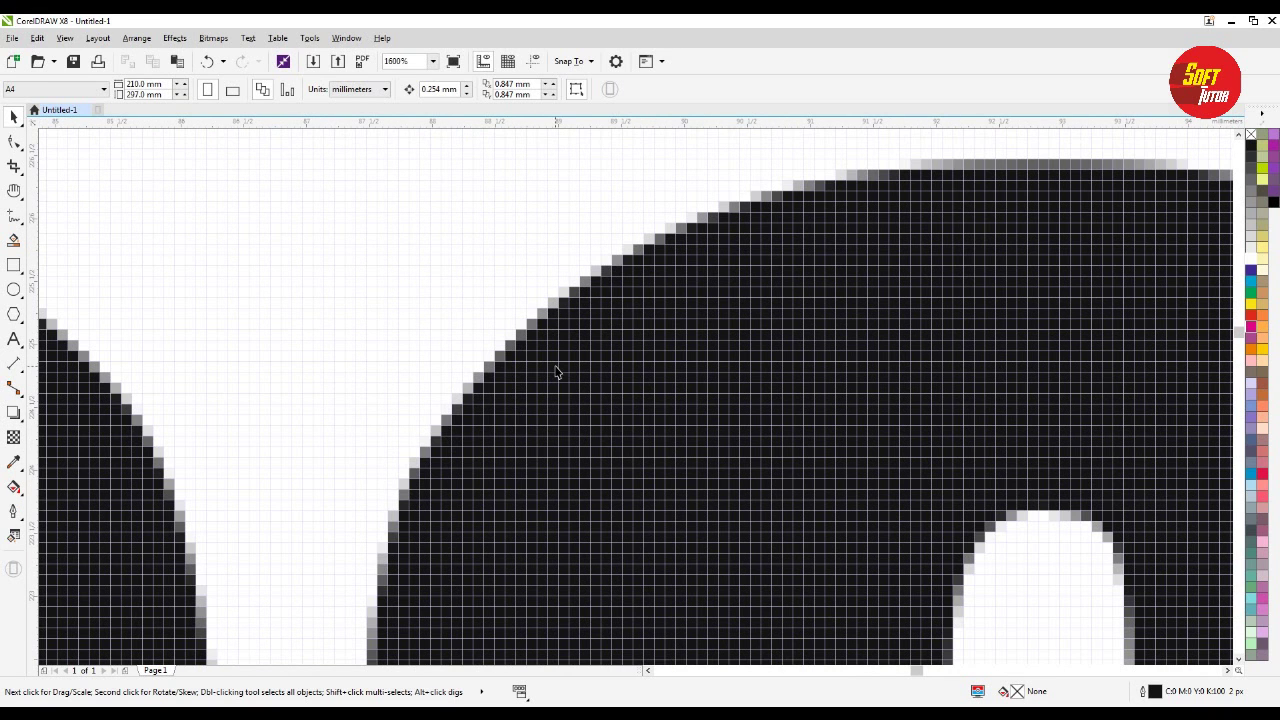
scroll(478, 312, down, 2)
scroll(519, 310, down, 2)
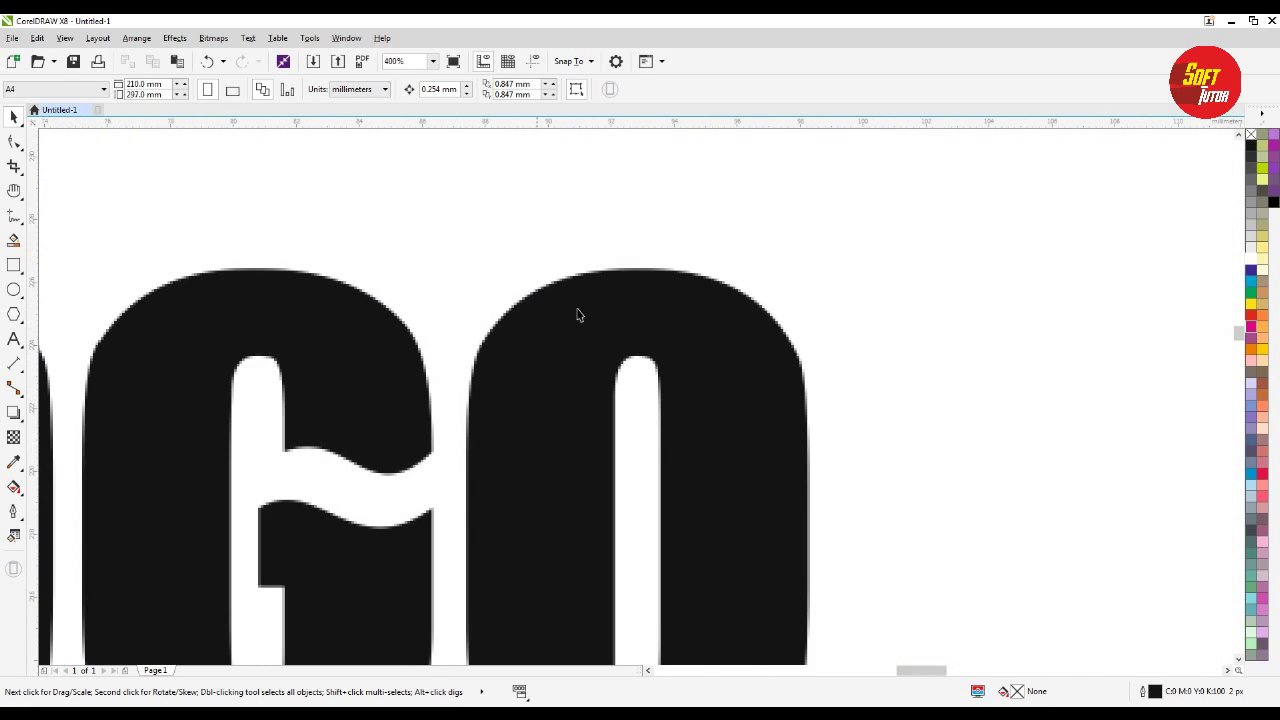
click(594, 304)
scroll(594, 304, down, 2)
click(737, 254)
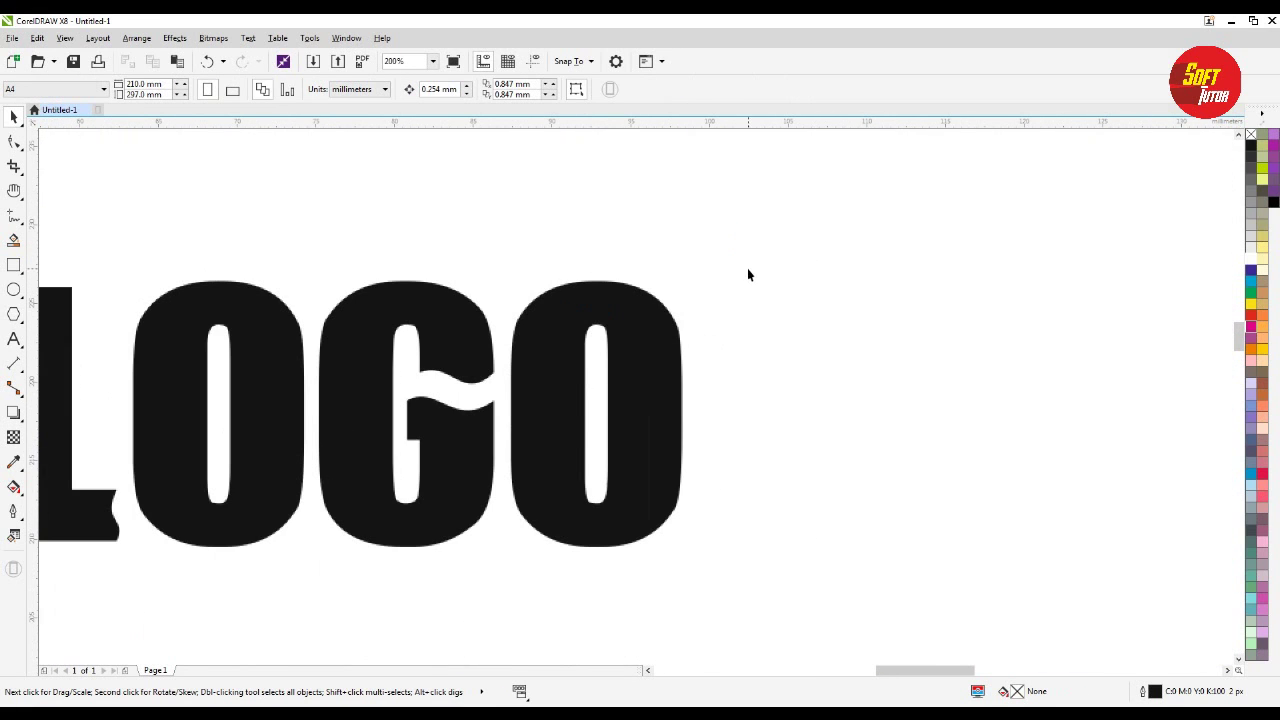
scroll(693, 283, down, 2)
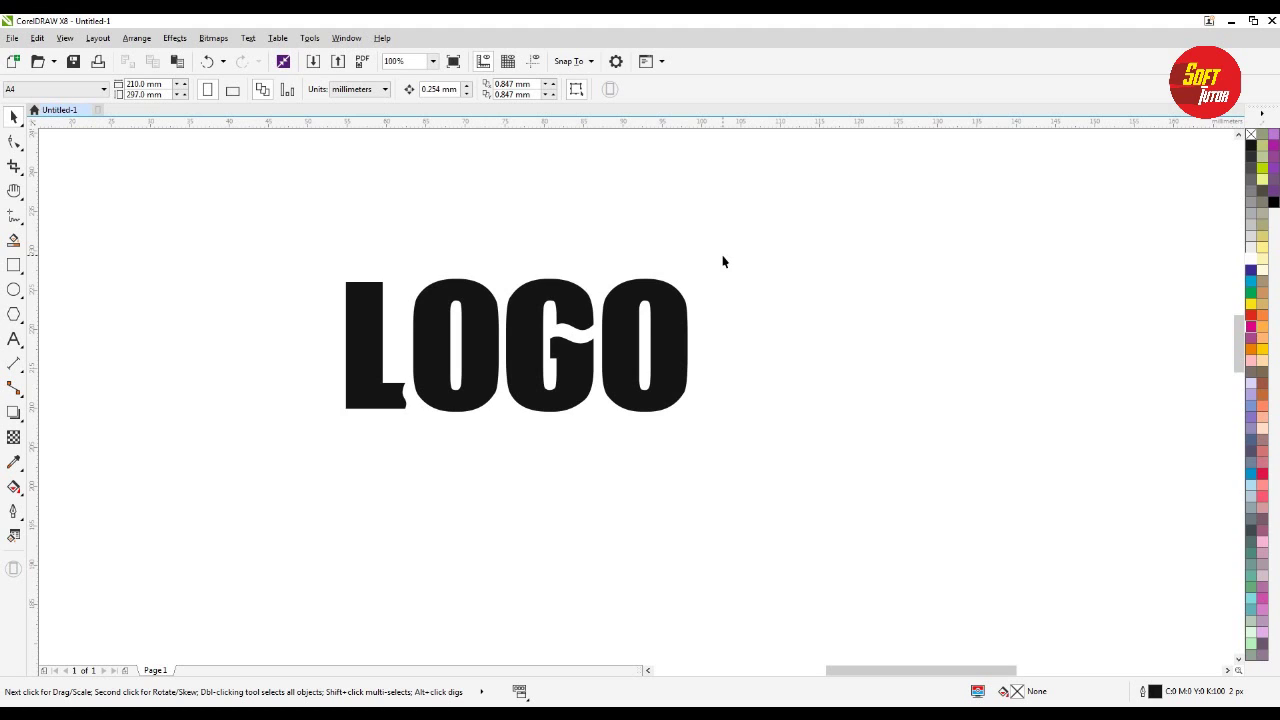
Adjust the curve handle at the inner end of the G opening's upper edge with the Shape tool.
click(575, 292)
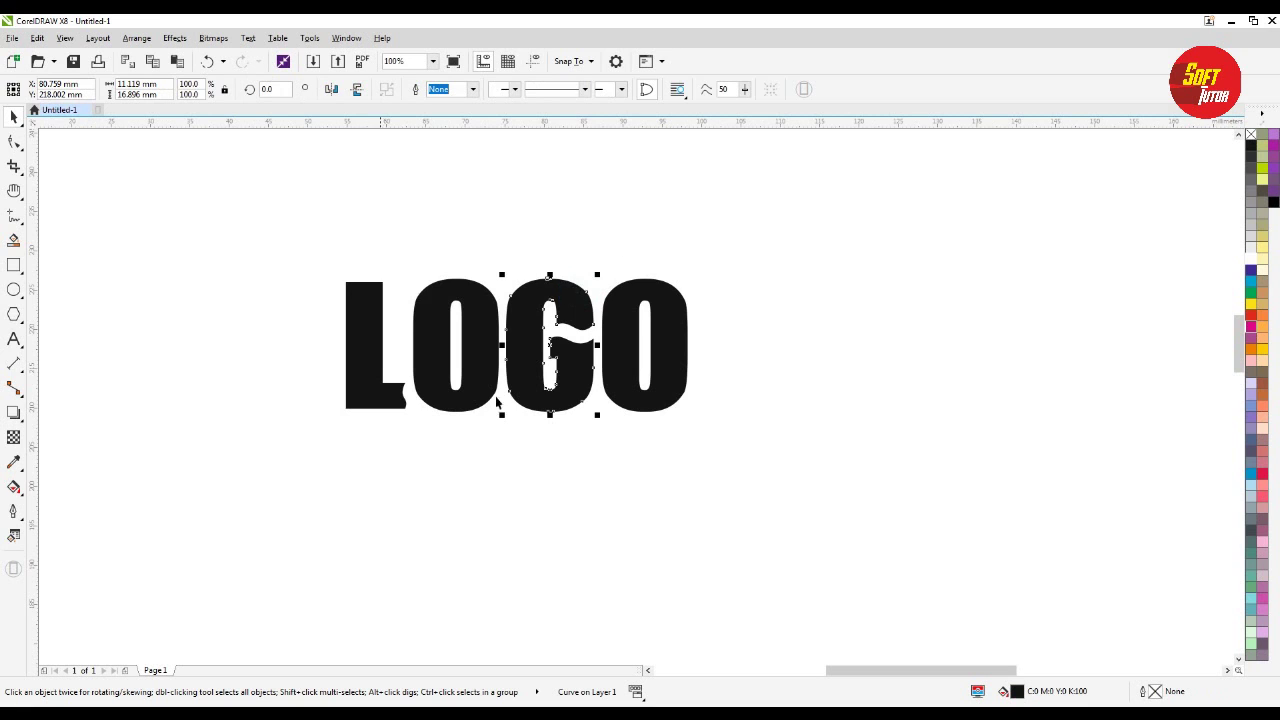
click(14, 141)
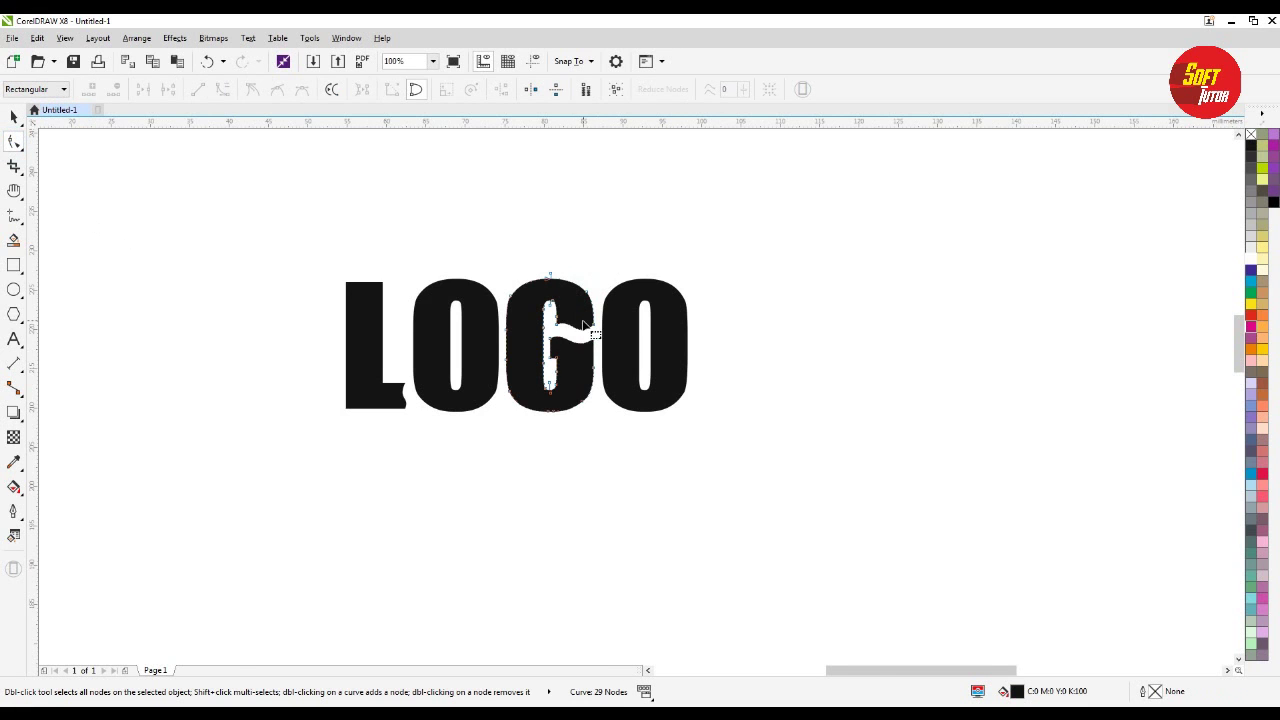
scroll(553, 350, up, 2)
scroll(551, 351, down, 1)
drag(560, 346, 563, 334)
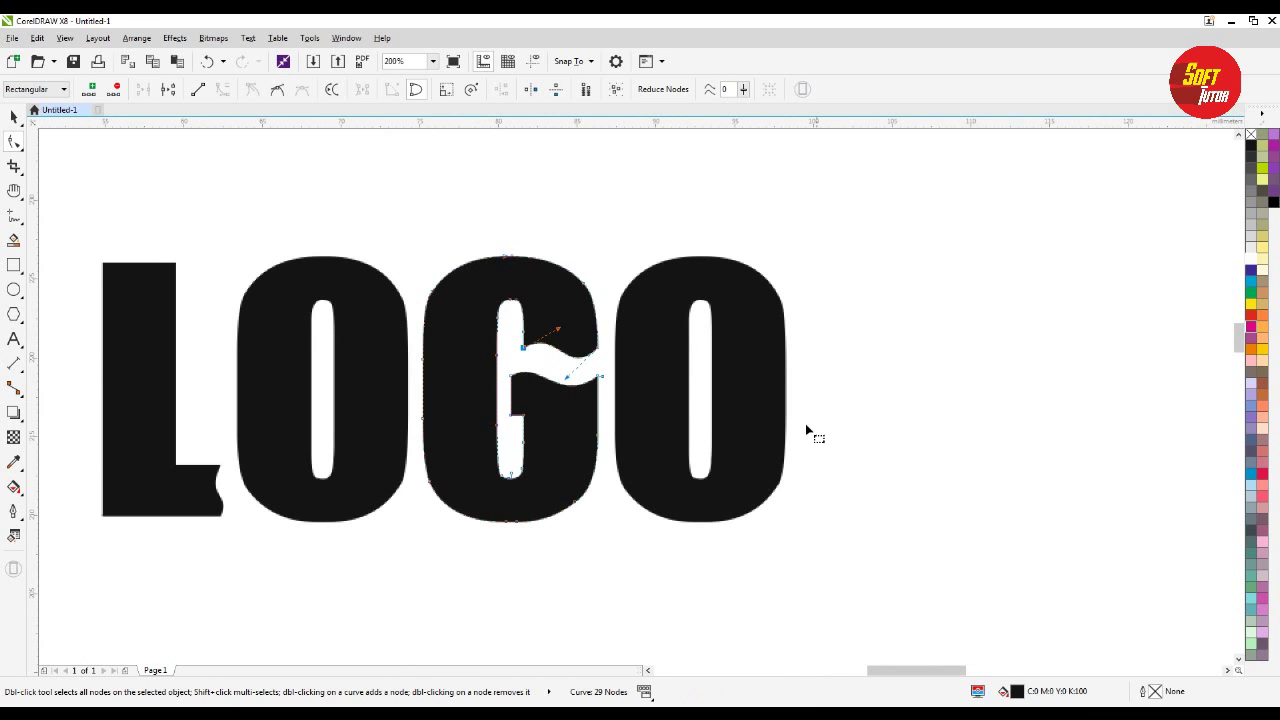
Try a red fill on the letter G and undo it.
click(14, 118)
click(515, 270)
click(1254, 316)
click(1046, 257)
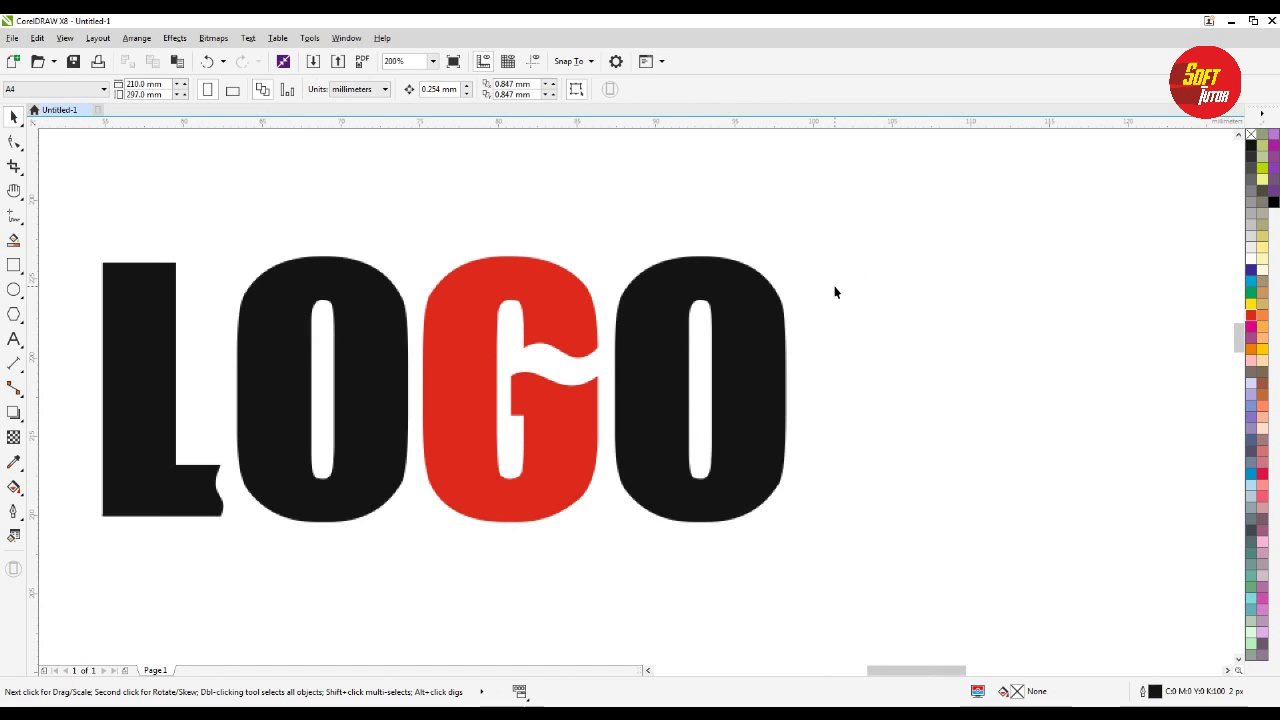
key(ctrl+z)
Delete all four letters of the LOGO lettering from the page.
scroll(672, 315, down, 2)
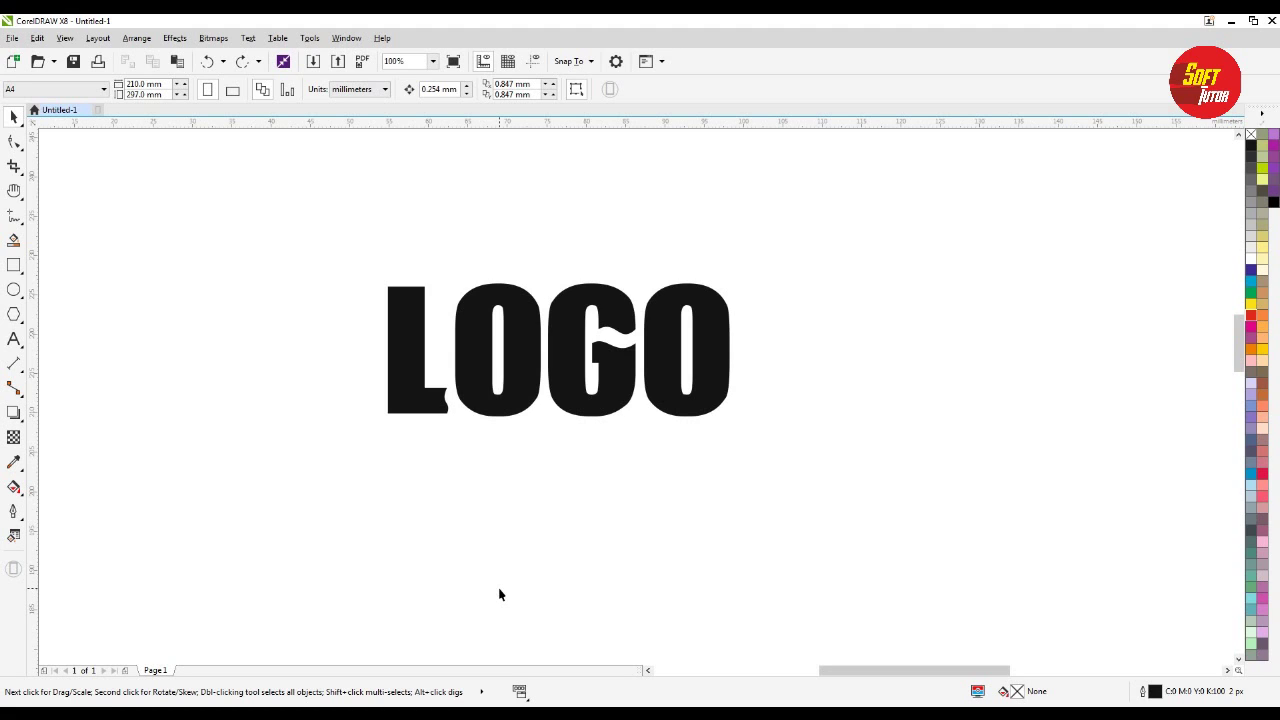
scroll(392, 495, down, 2)
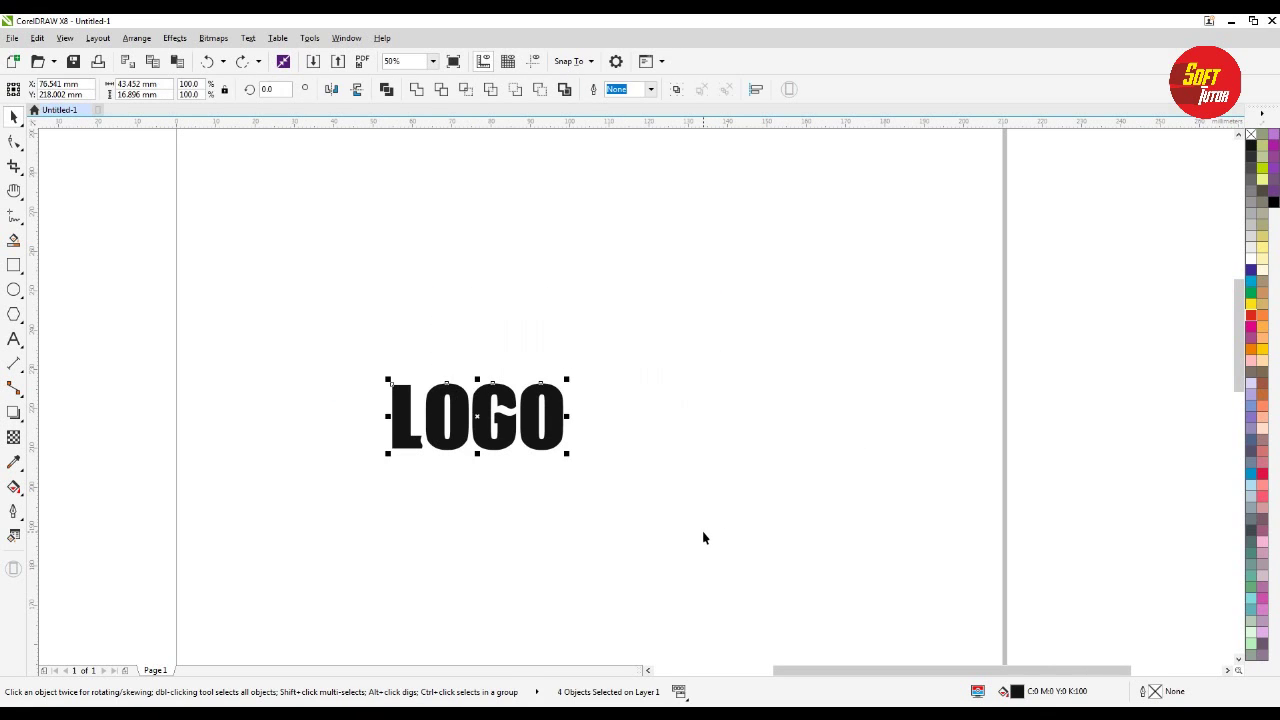
key(Delete)
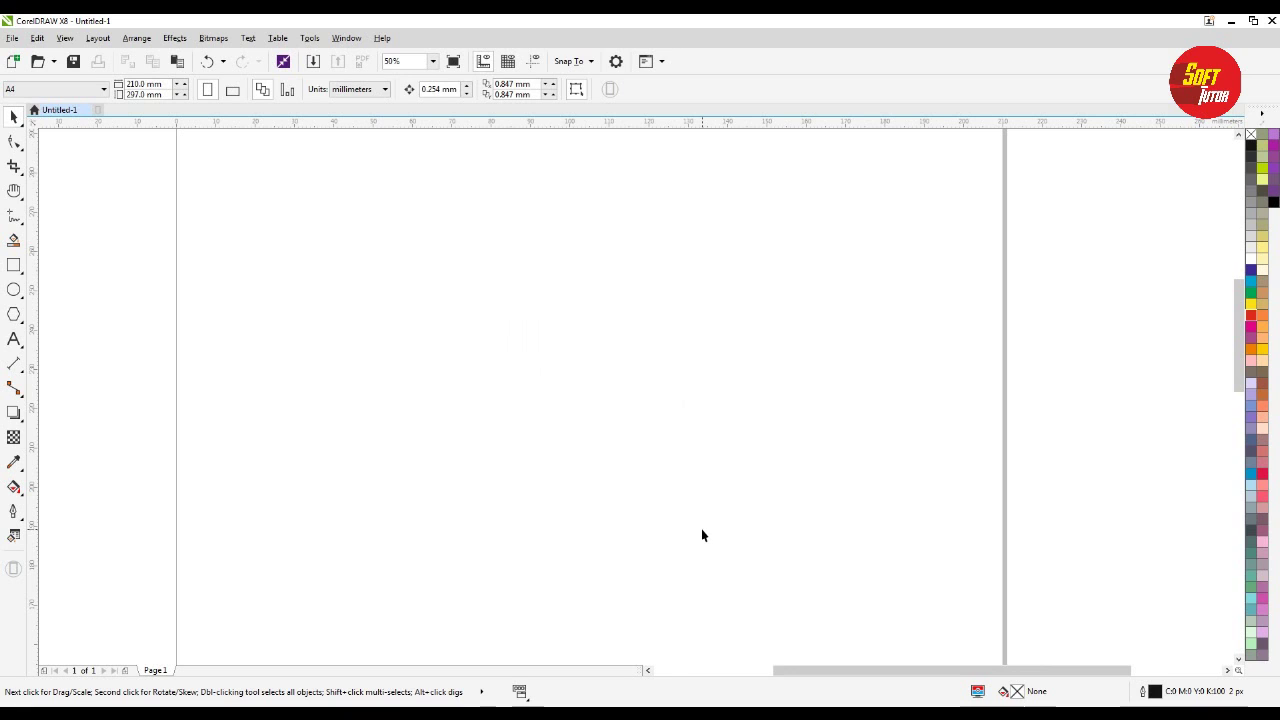
Add the artistic text "welcome to software tutorials" on the page with the Text tool.
key(F8)
click(365, 362)
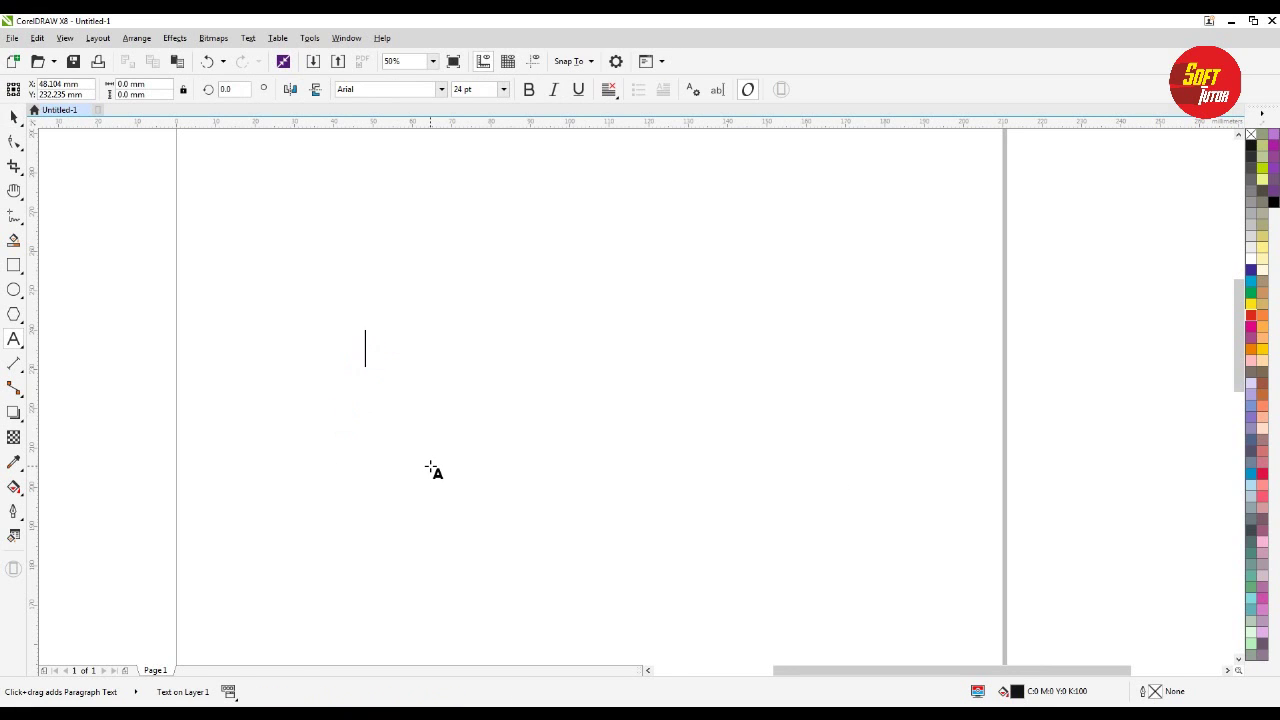
text(wekc)
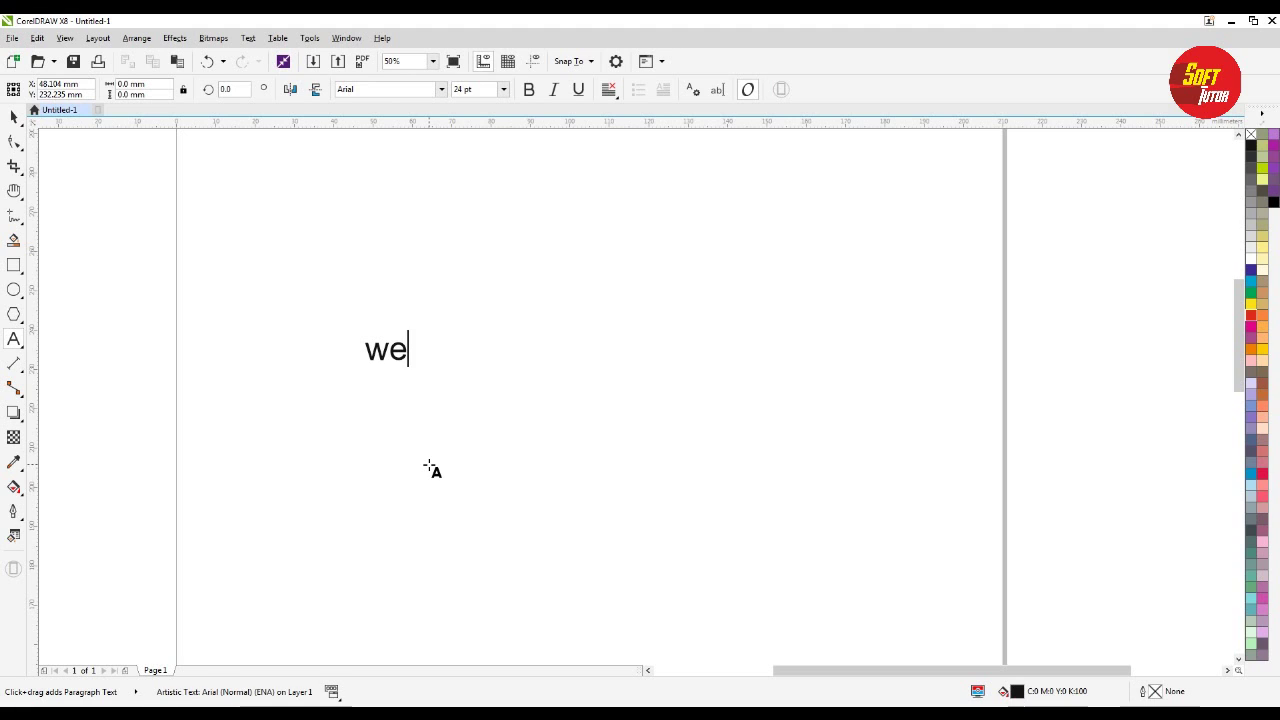
key(BackSpace)
key(BackSpace)
text(lcome to)
key(BackSpace)
key(BackSpace)
text(to soft)
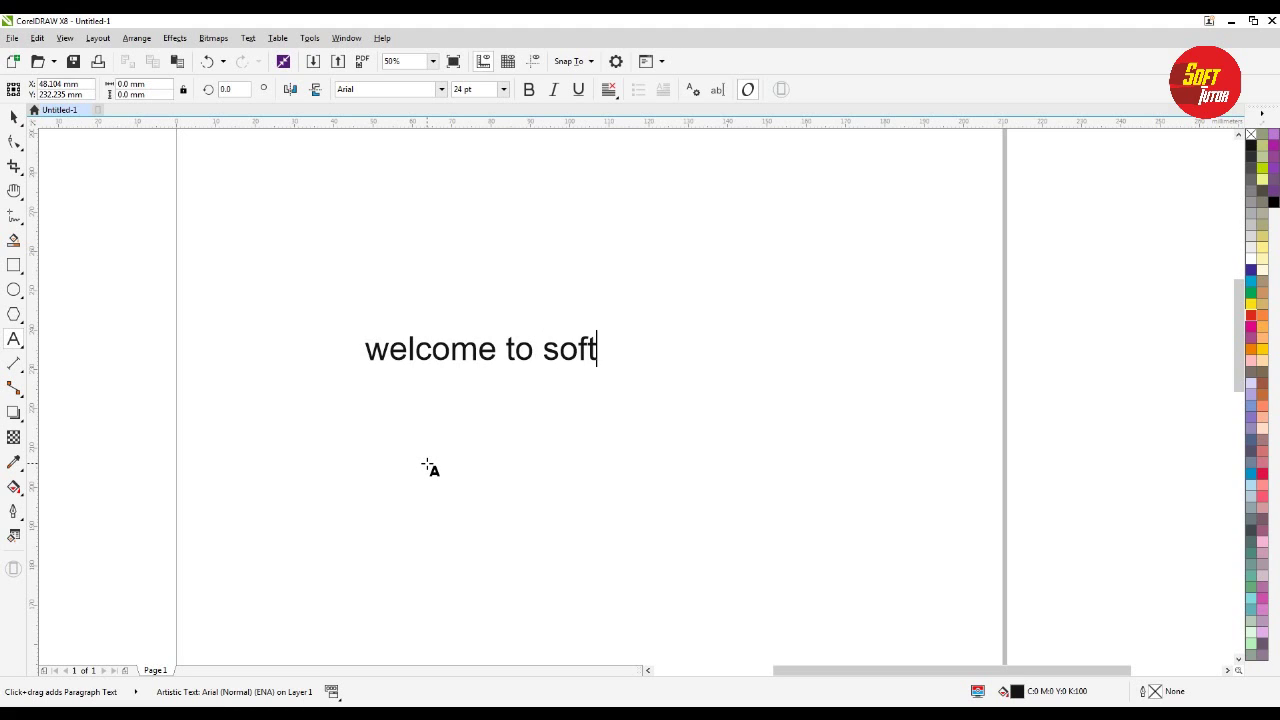
text(ware tutorials)
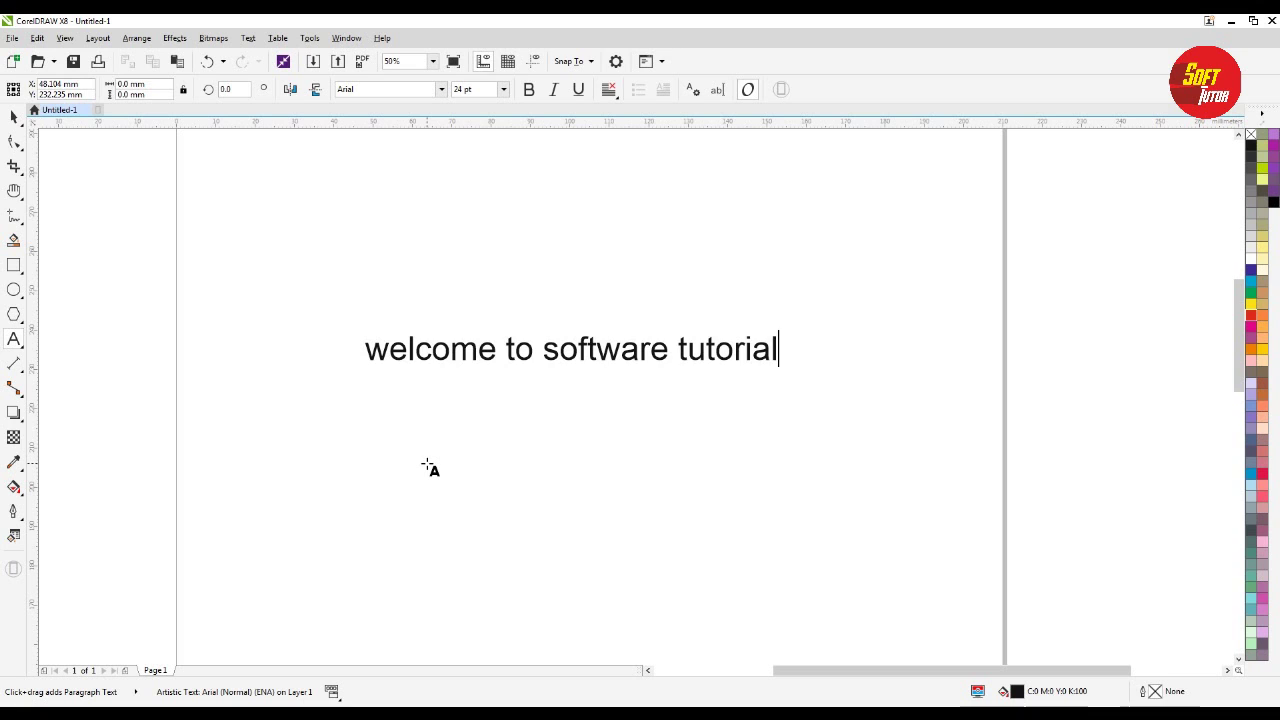
Change the case of the whole text line to uppercase.
key(ctrl+a)
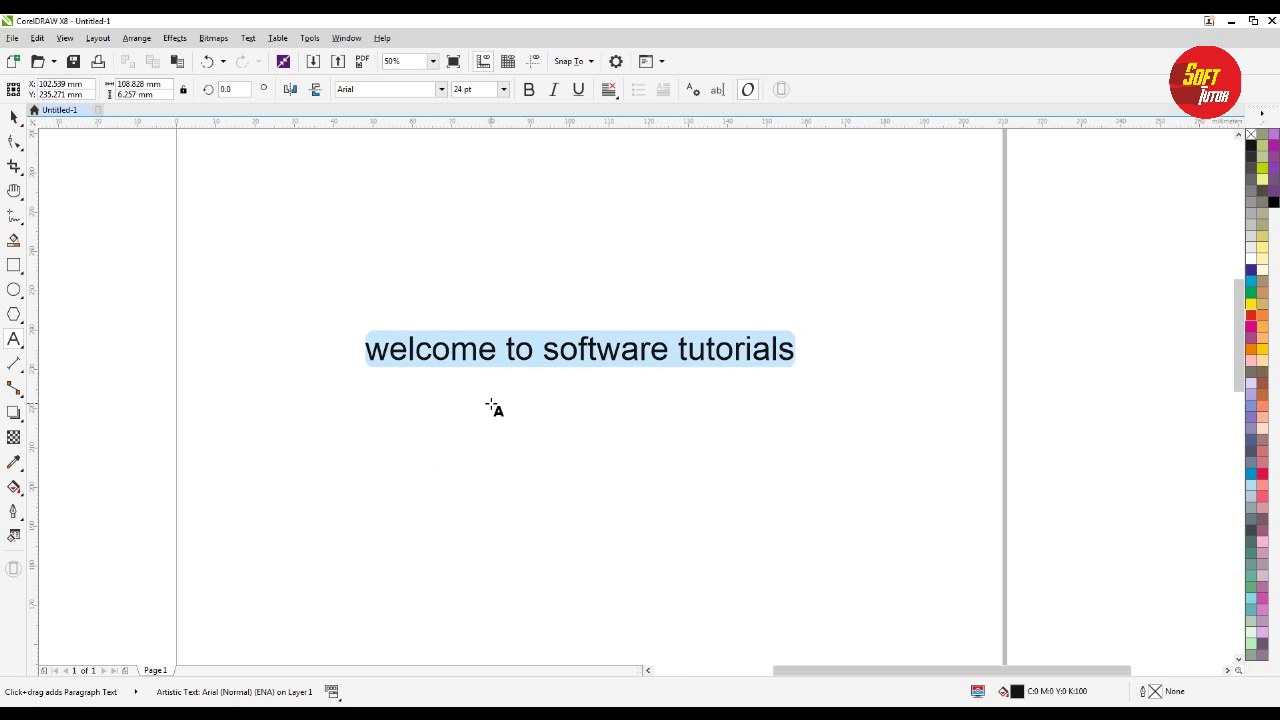
key(shift+F3)
key(alt+u)
key(Return)
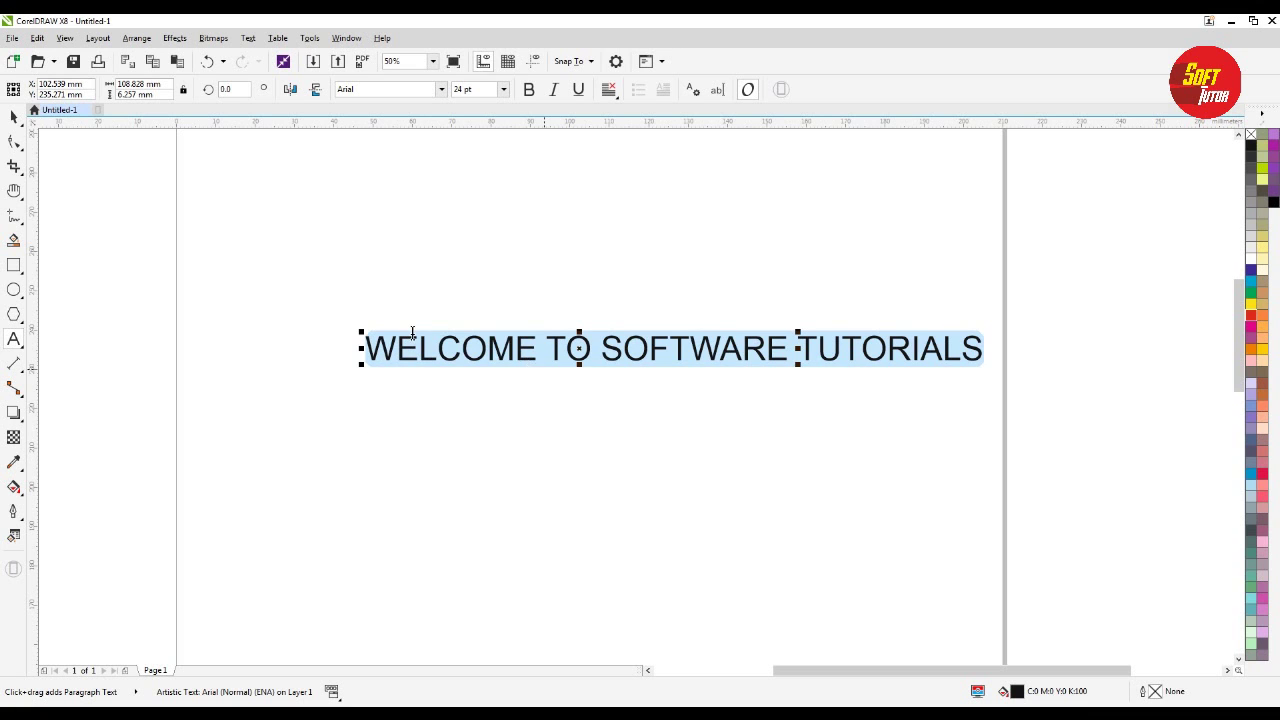
Move the text line up to the top part of the page and deselect it.
click(14, 117)
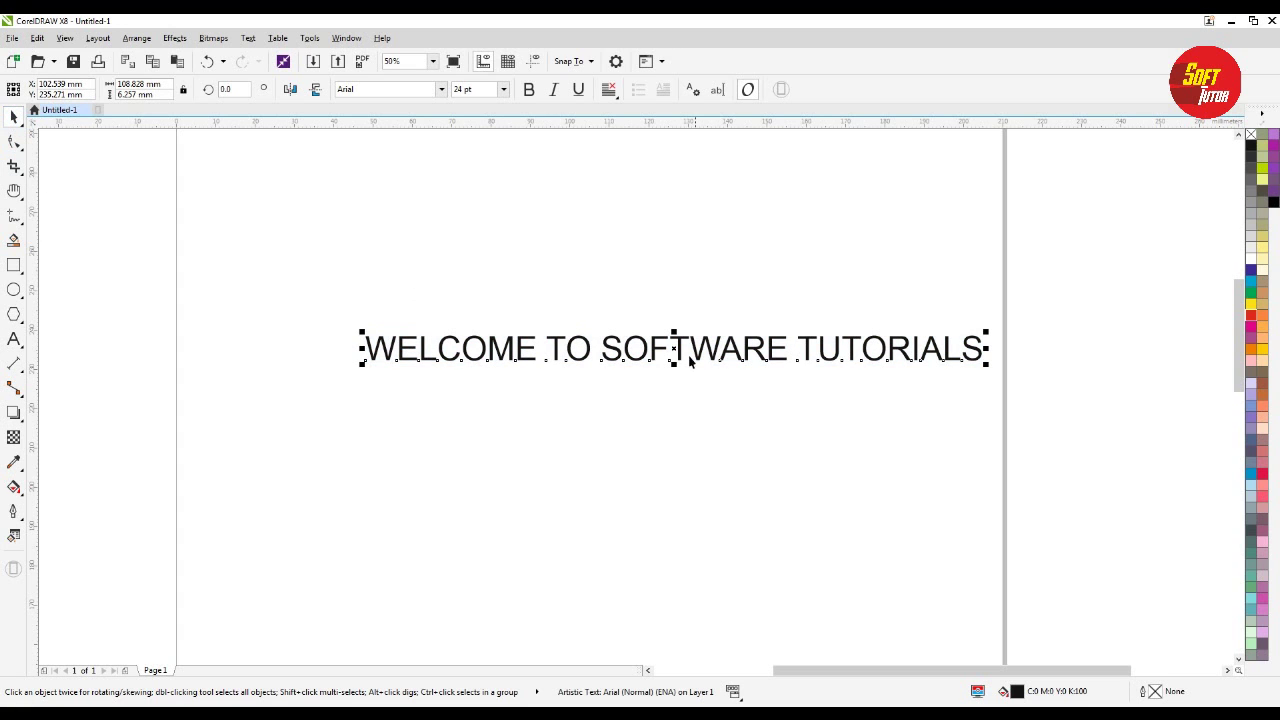
drag(678, 362, 604, 274)
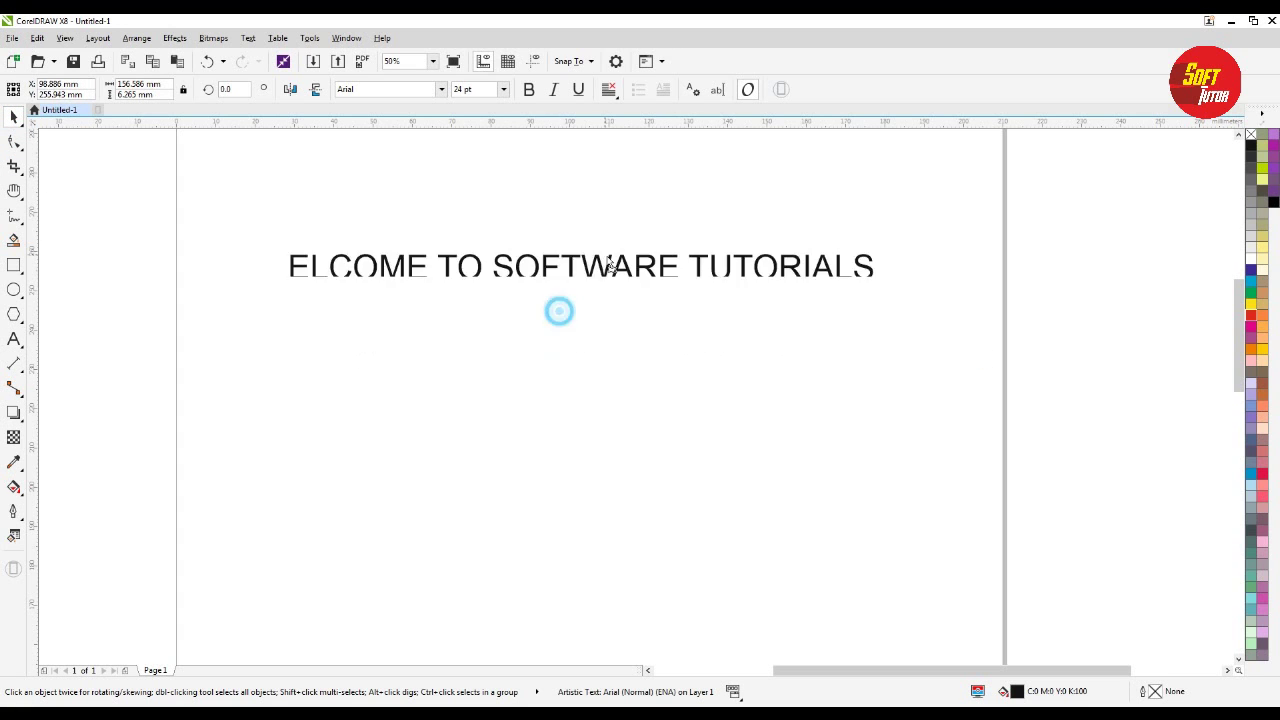
scroll(578, 297, down, 2)
click(514, 400)
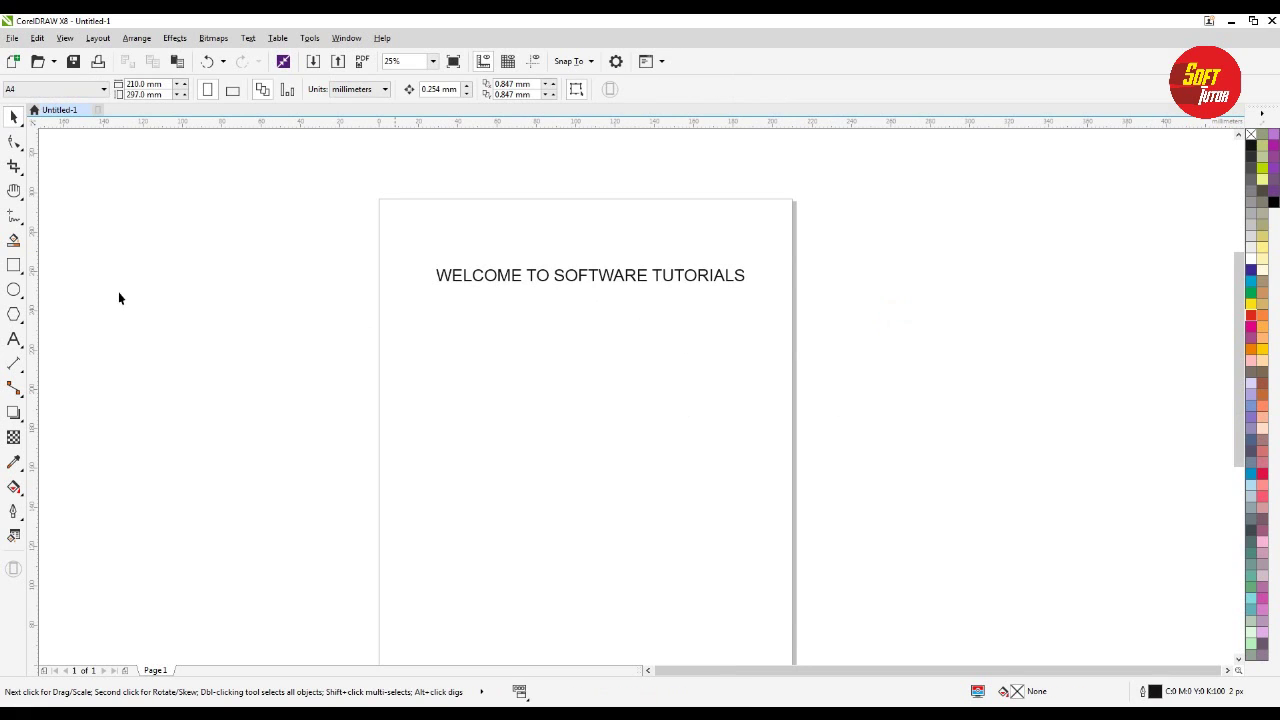
Choose the Pen tool for drawing a path below the text.
click(13, 220)
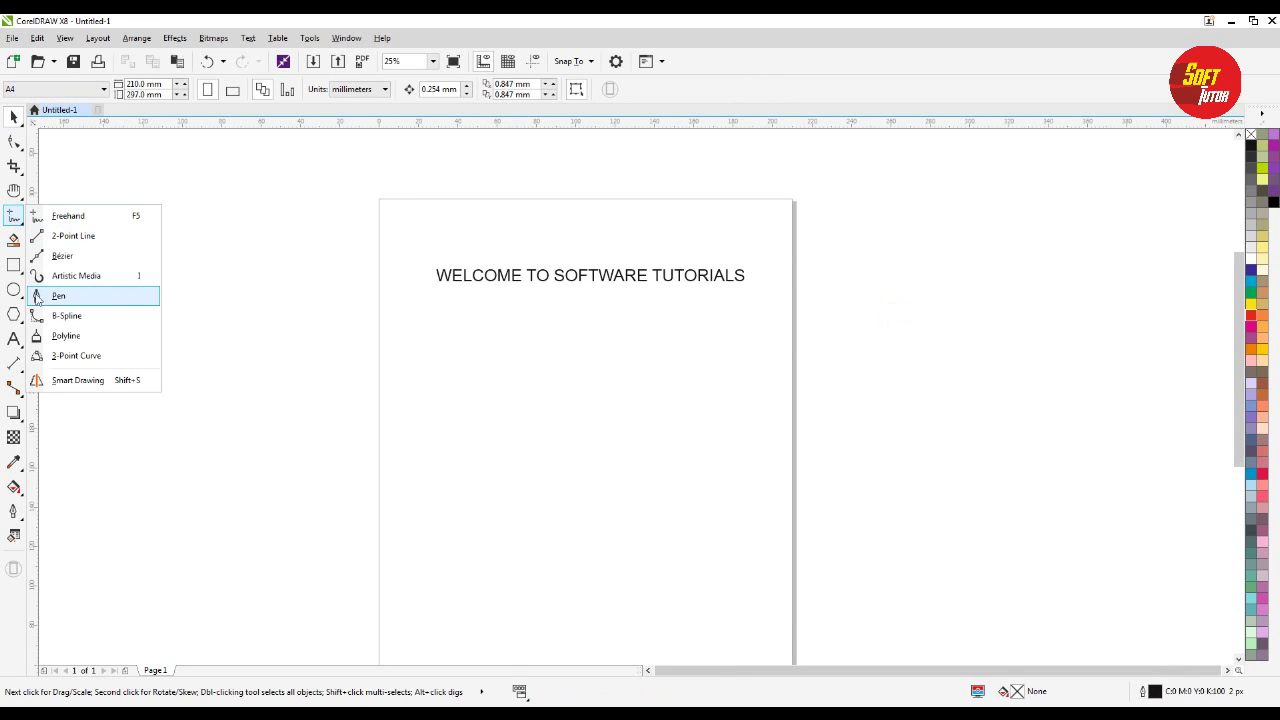
click(35, 296)
scroll(366, 397, down, 2)
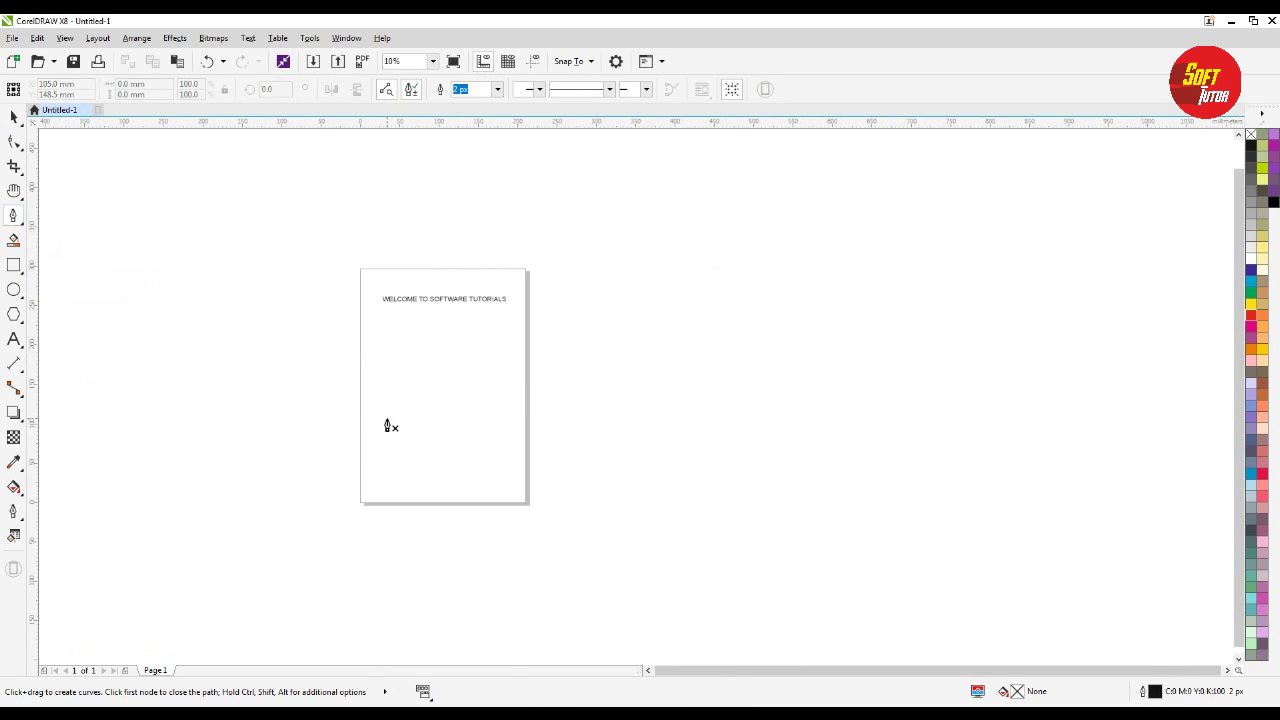
scroll(389, 423, up, 2)
click(281, 469)
drag(434, 351, 608, 271)
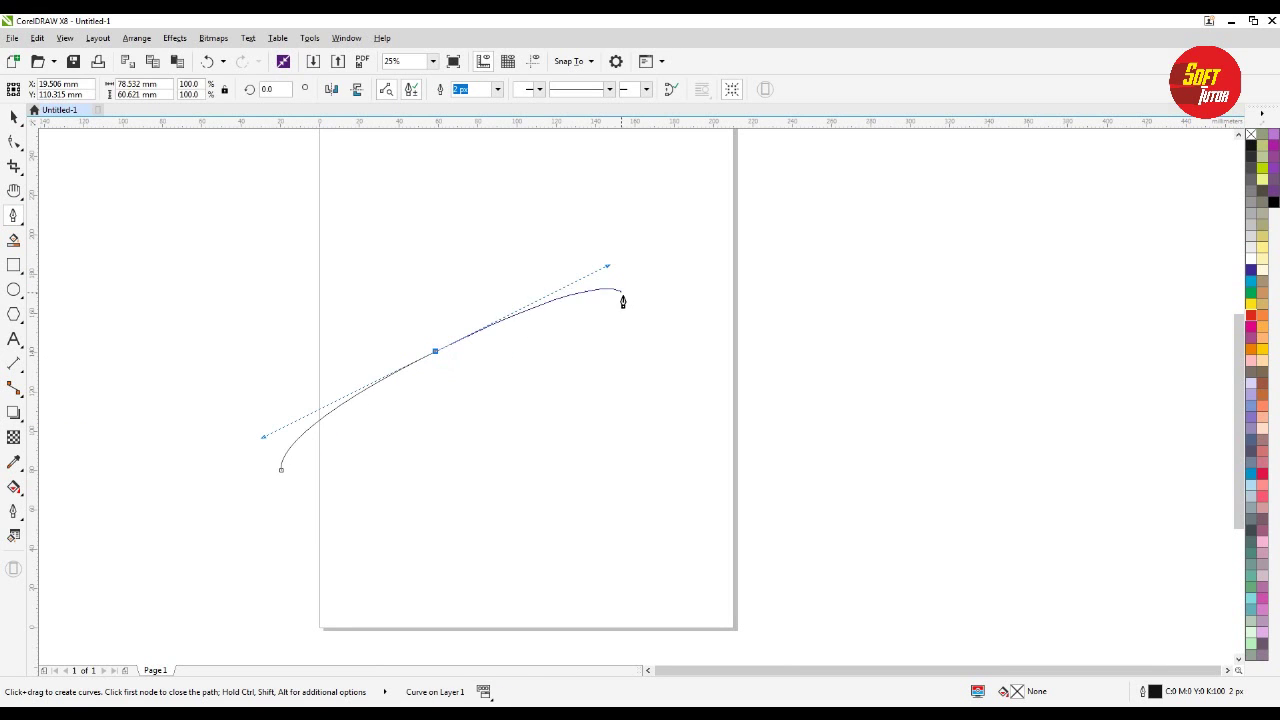
key(Escape)
Draw a closed Pen shape below the text with a wavy upper edge and straight sides and base, extending beyond the page's sides.
click(237, 435)
drag(457, 329, 543, 491)
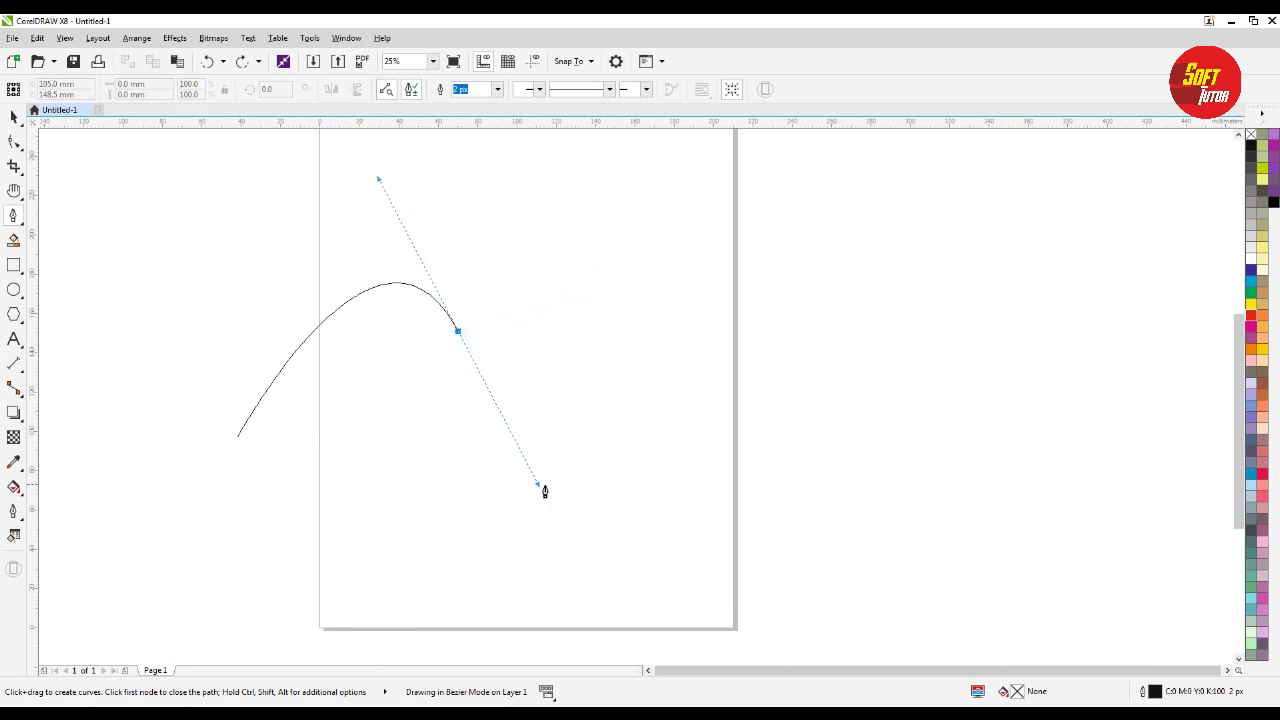
click(650, 344)
drag(650, 344, 680, 318)
click(786, 408)
click(783, 634)
click(308, 651)
click(268, 577)
click(237, 436)
Smooth the wavy upper edge by removing the node between its dip and right-hand hump with the Shape tool.
click(14, 141)
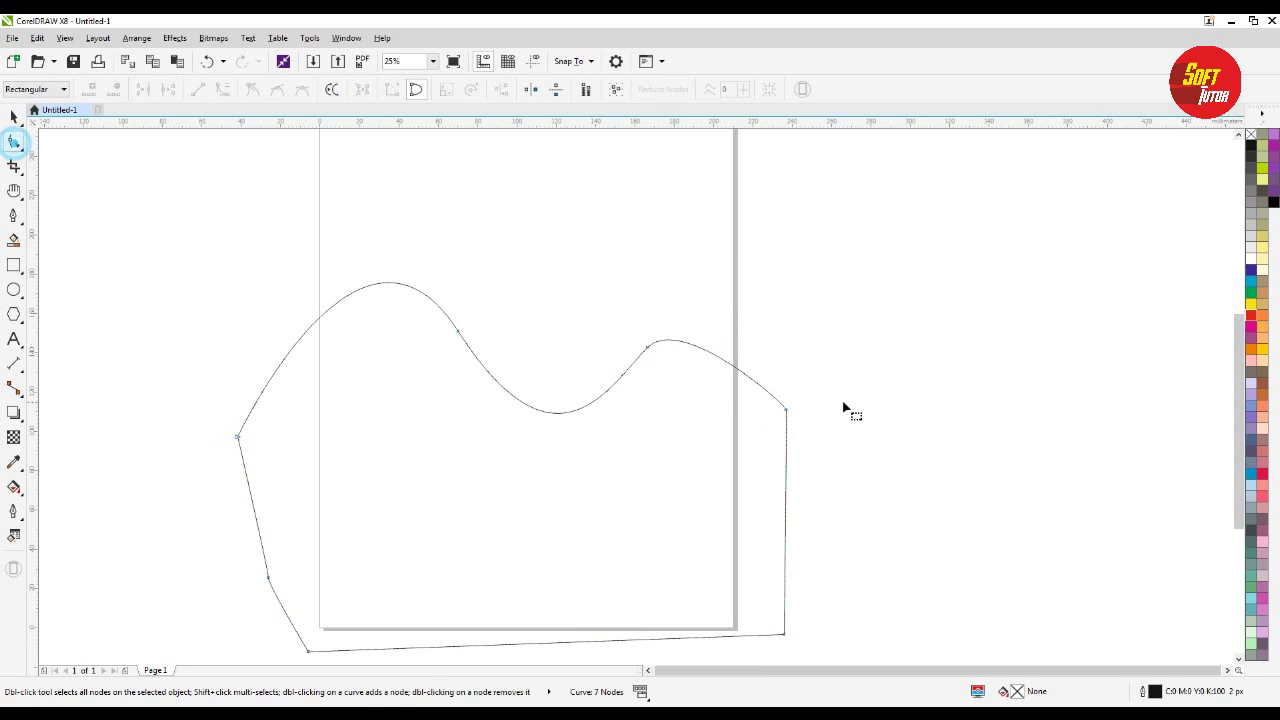
drag(692, 298, 598, 381)
double_click(637, 388)
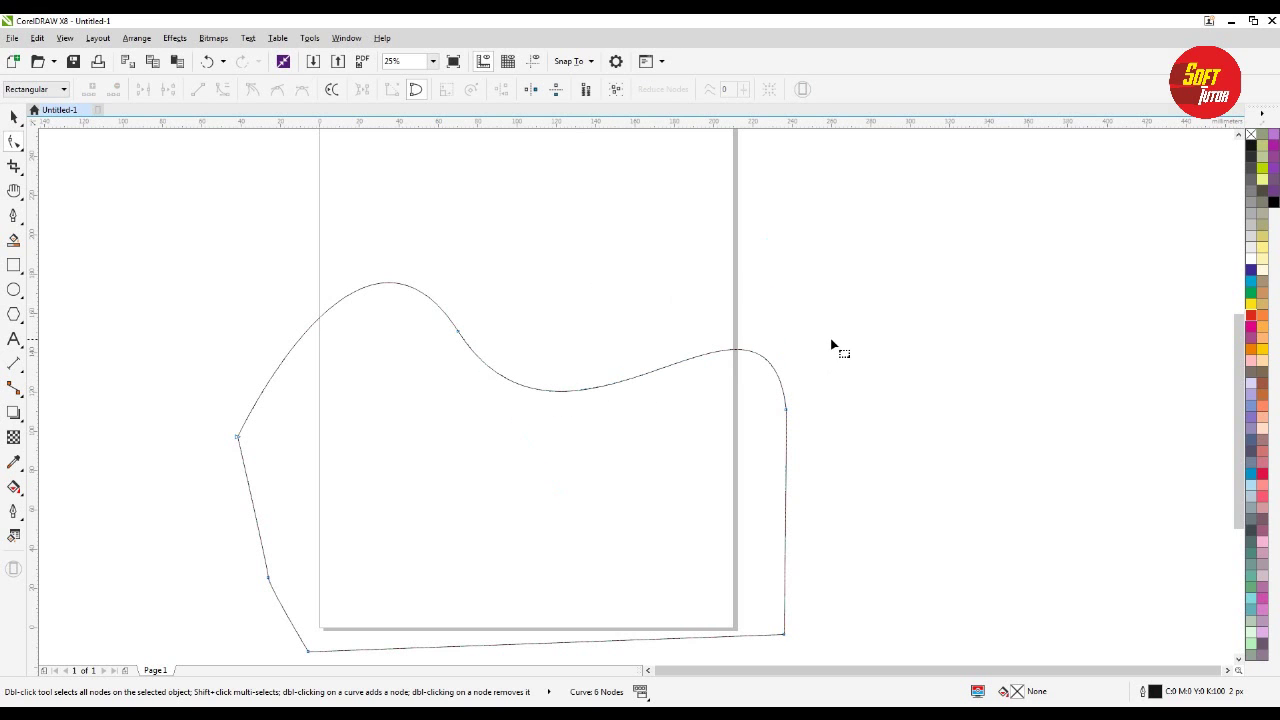
key(space)
scroll(671, 384, down, 3)
click(766, 403)
Fit the text "WELCOME TO SOFTWARE TUTORIALS" to the shape's wavy upper edge, placing it slightly above the dip.
scroll(634, 373, up, 3)
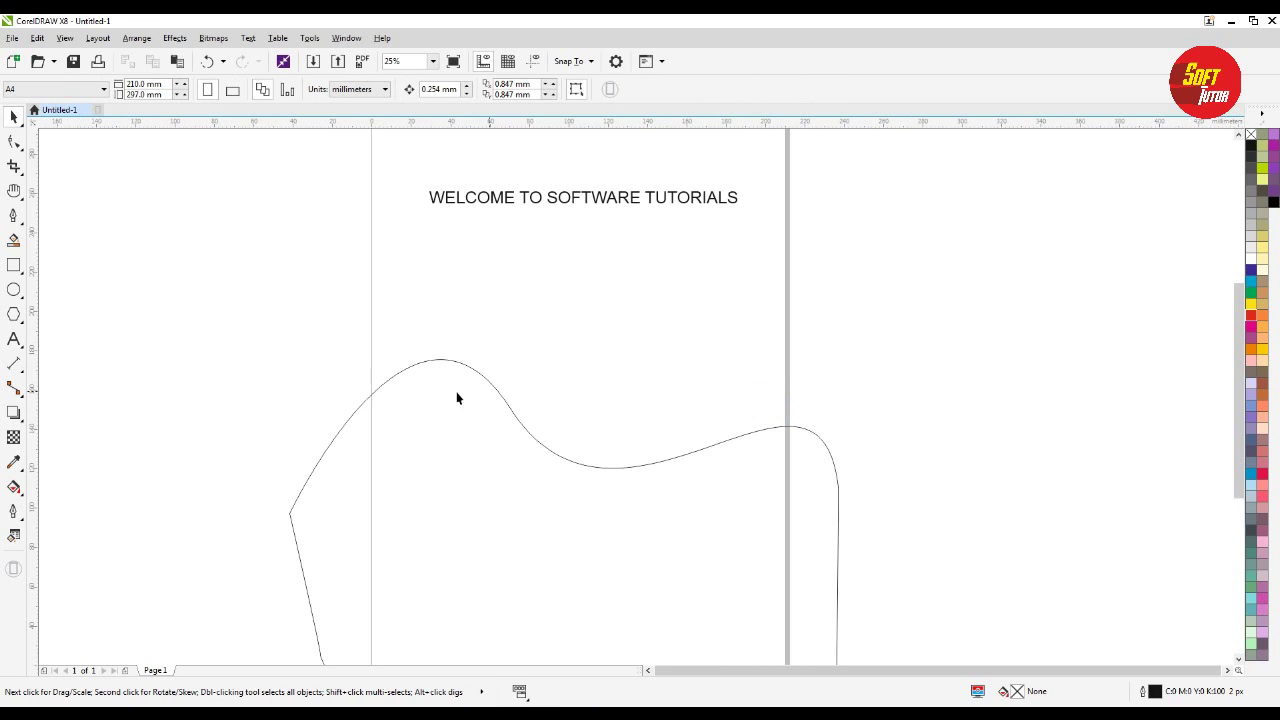
scroll(418, 388, down, 3)
scroll(444, 385, up, 3)
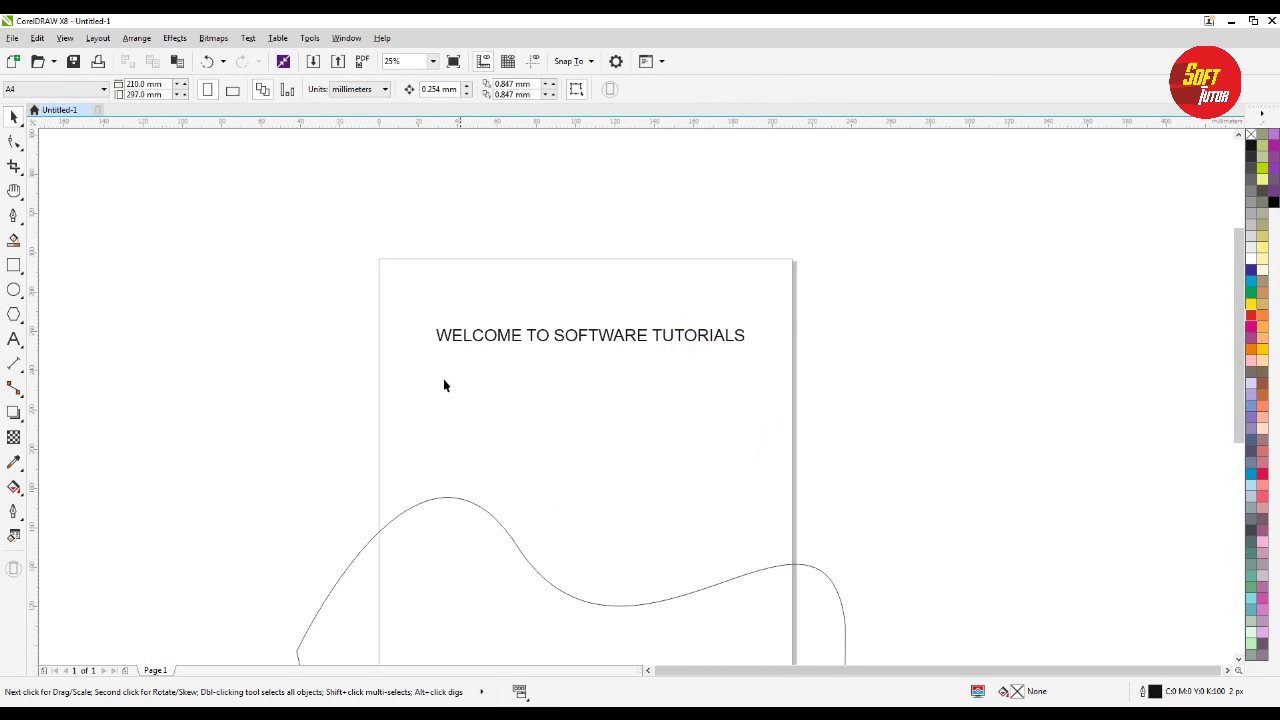
click(507, 344)
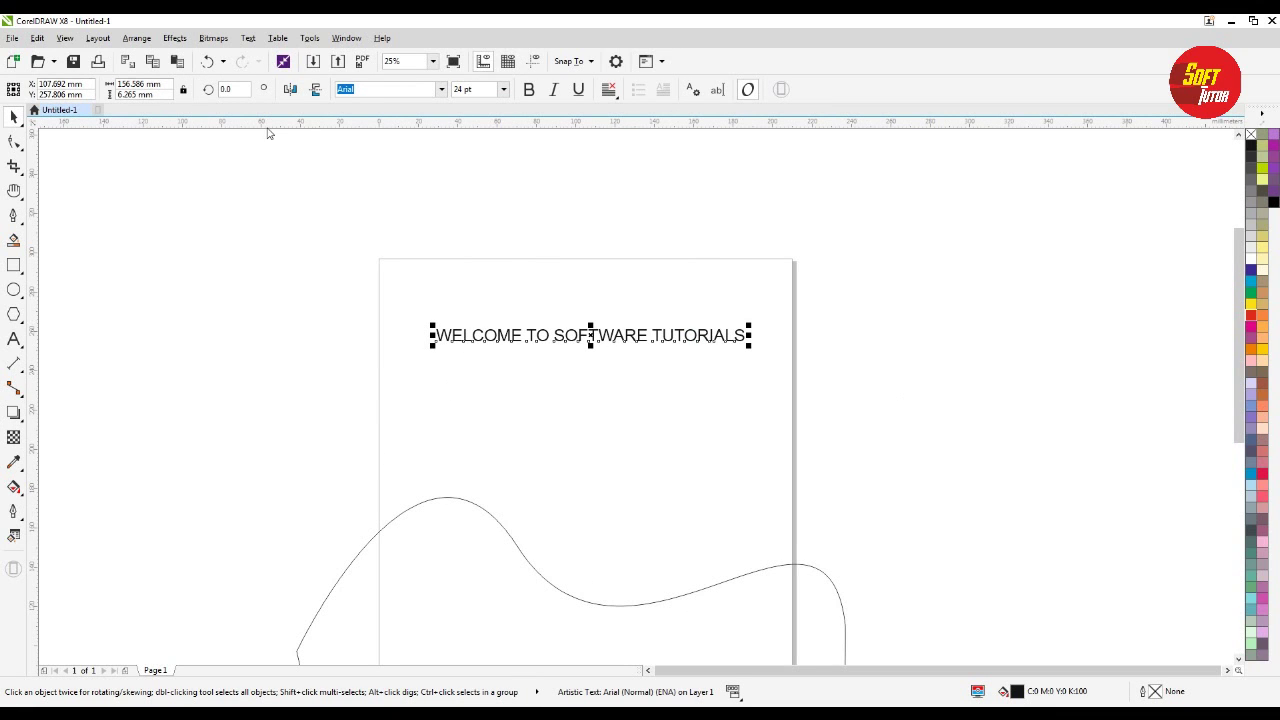
click(245, 41)
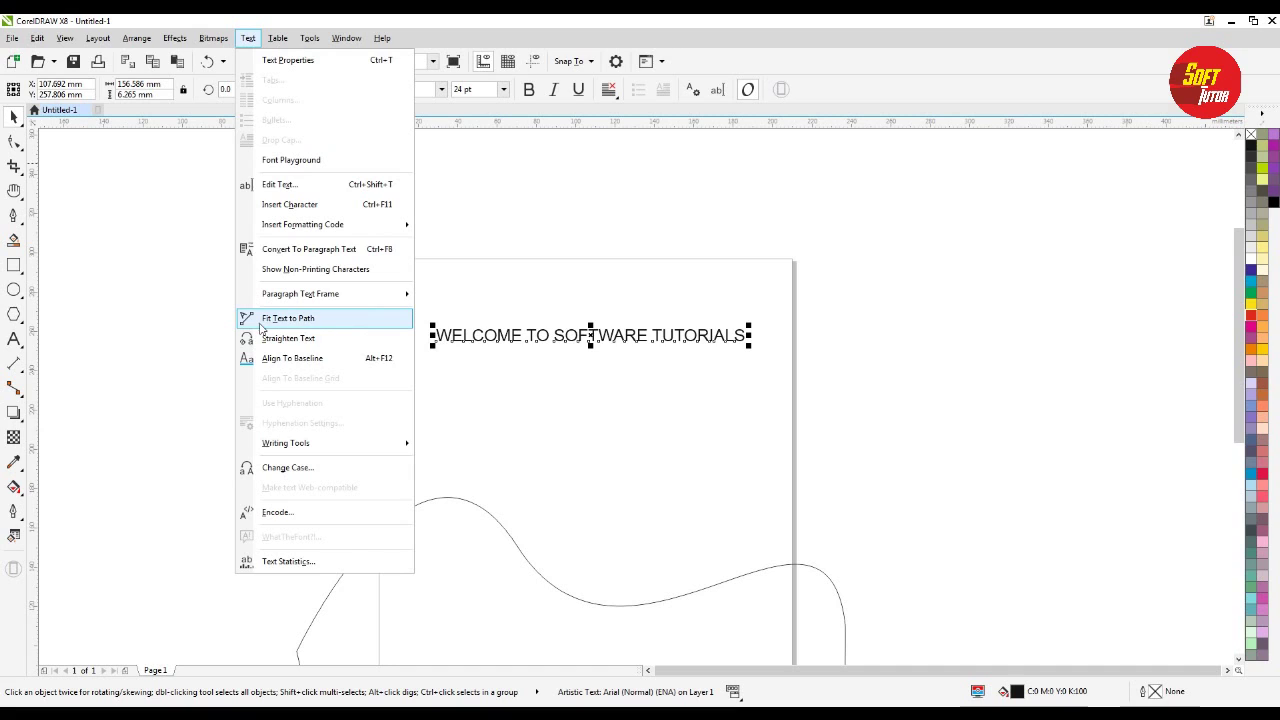
click(303, 320)
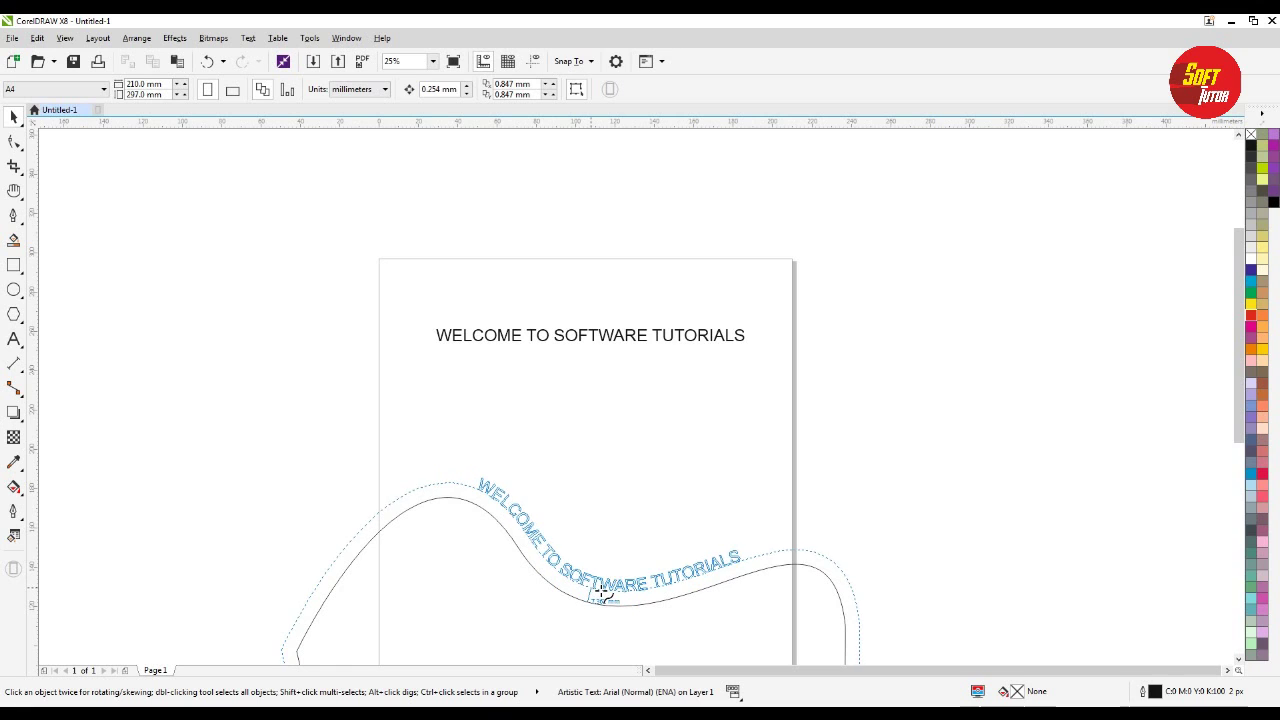
click(604, 593)
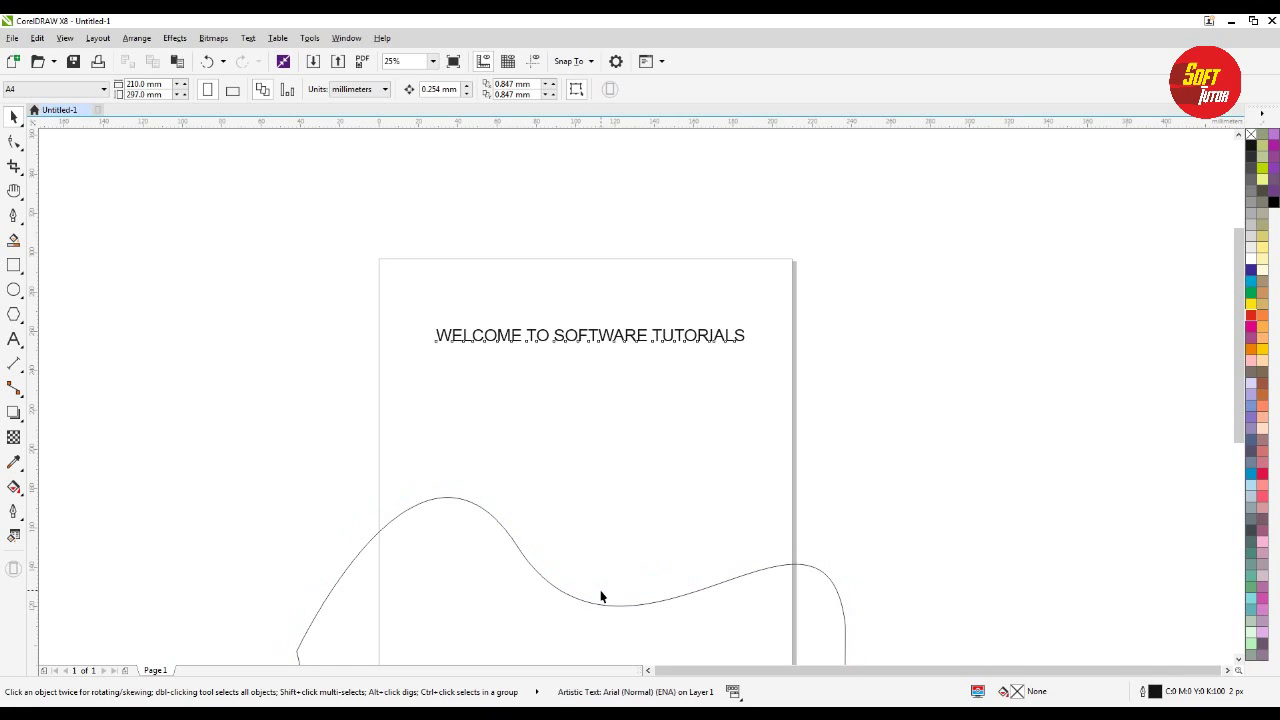
click(900, 537)
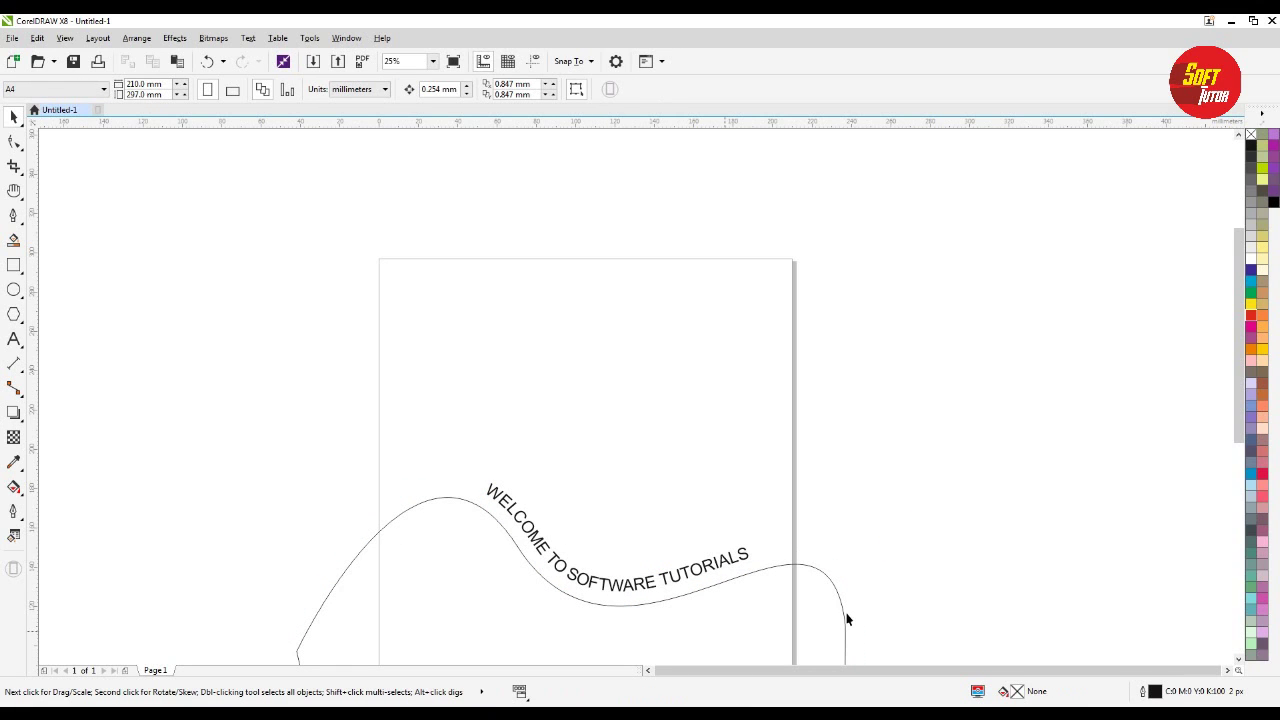
scroll(417, 369, down, 3)
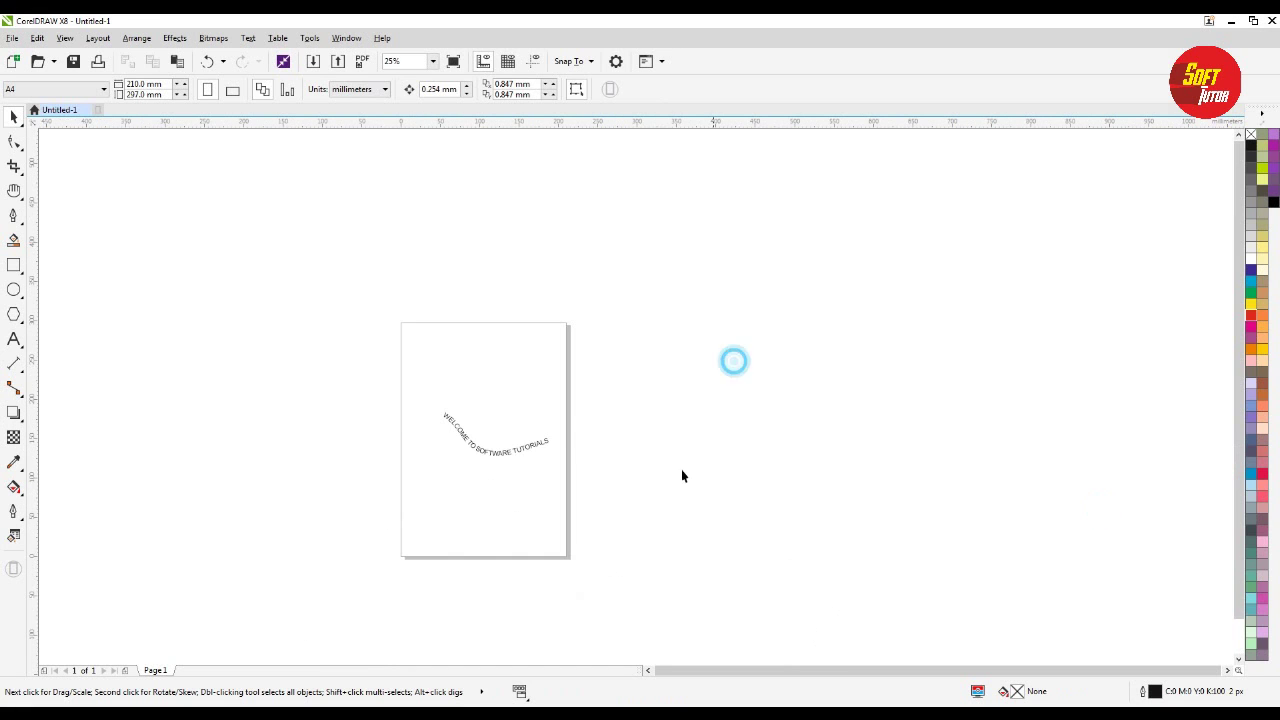
scroll(457, 461, up, 4)
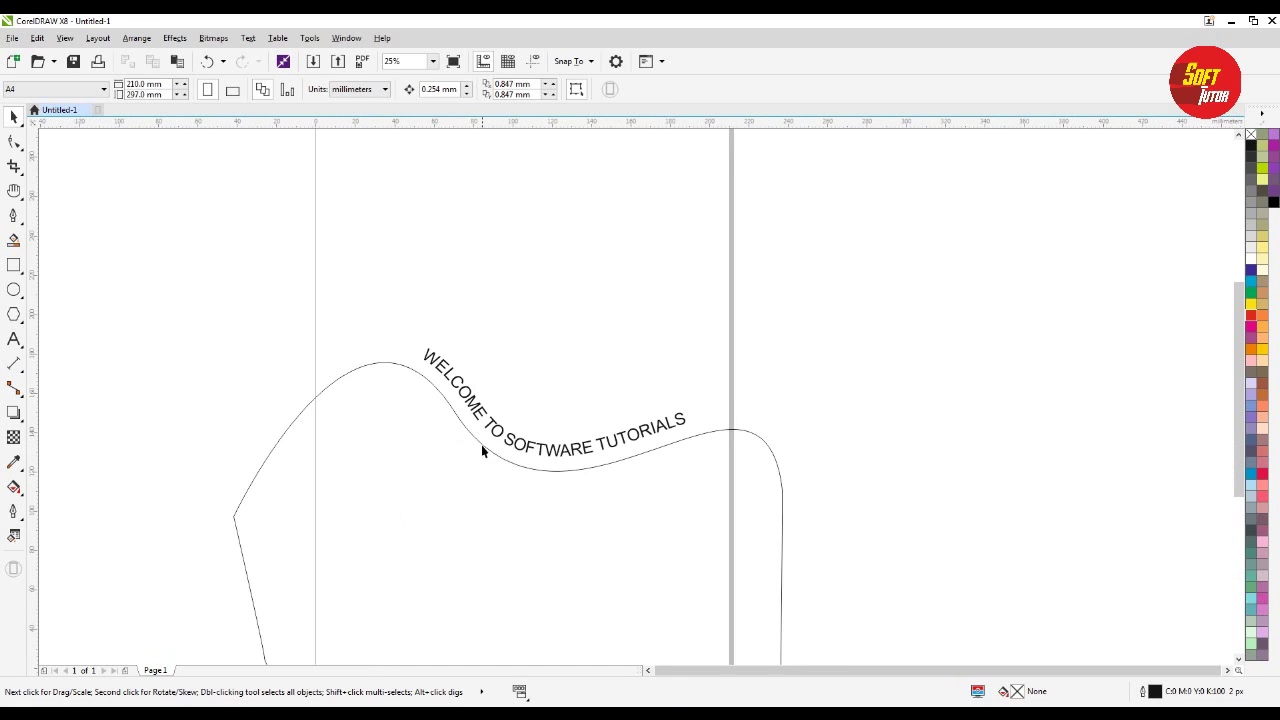
Try the fourth text orientation preset, with slanted letters, on the text fitted to the wavy path.
click(535, 440)
drag(535, 442, 537, 449)
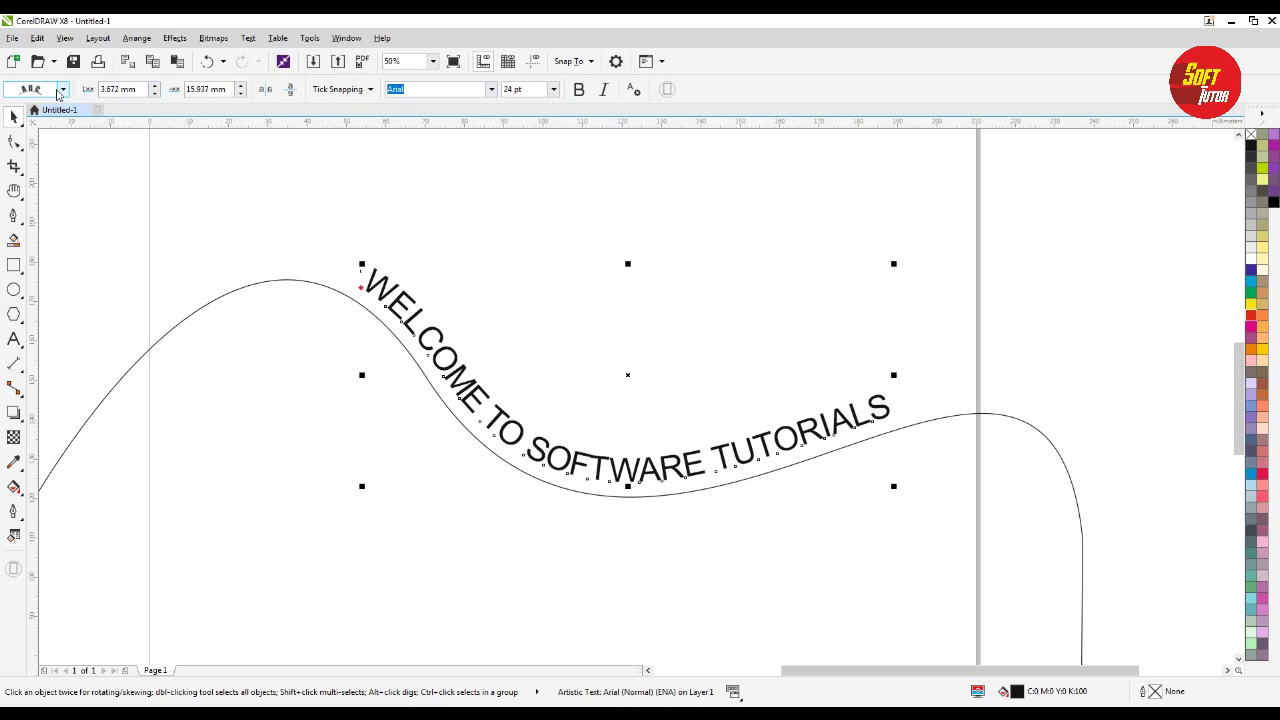
click(62, 89)
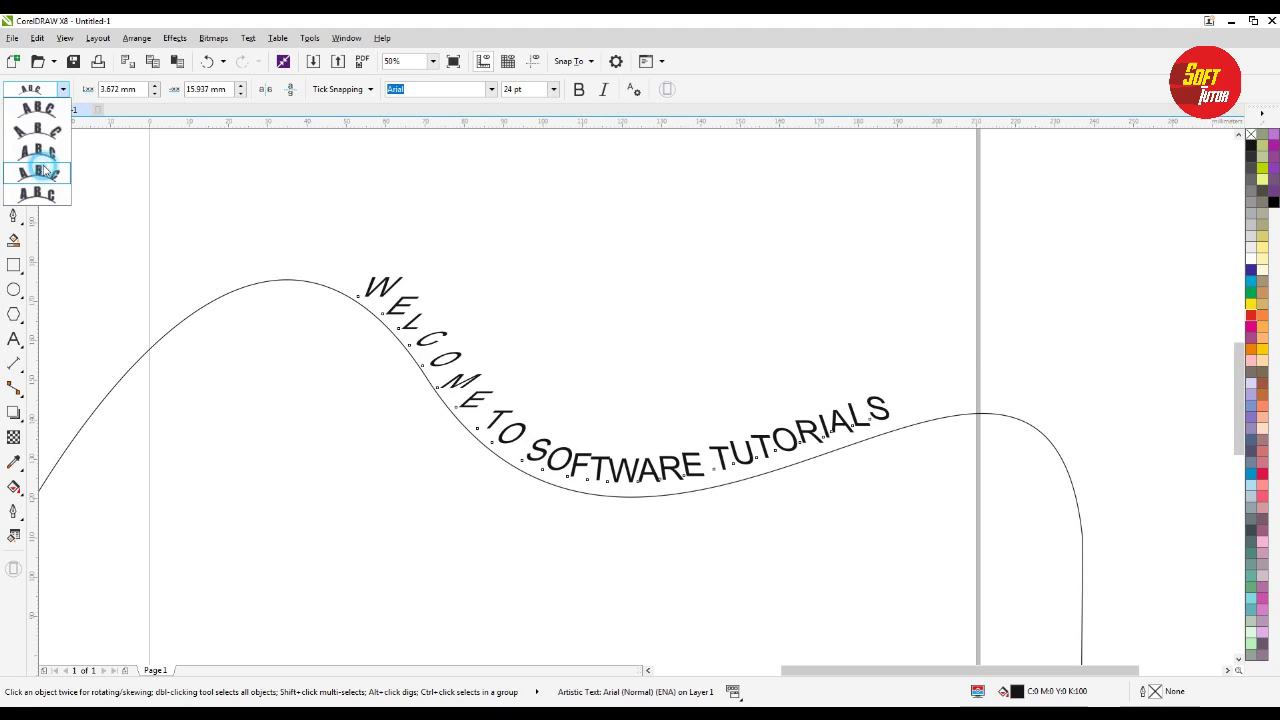
click(42, 164)
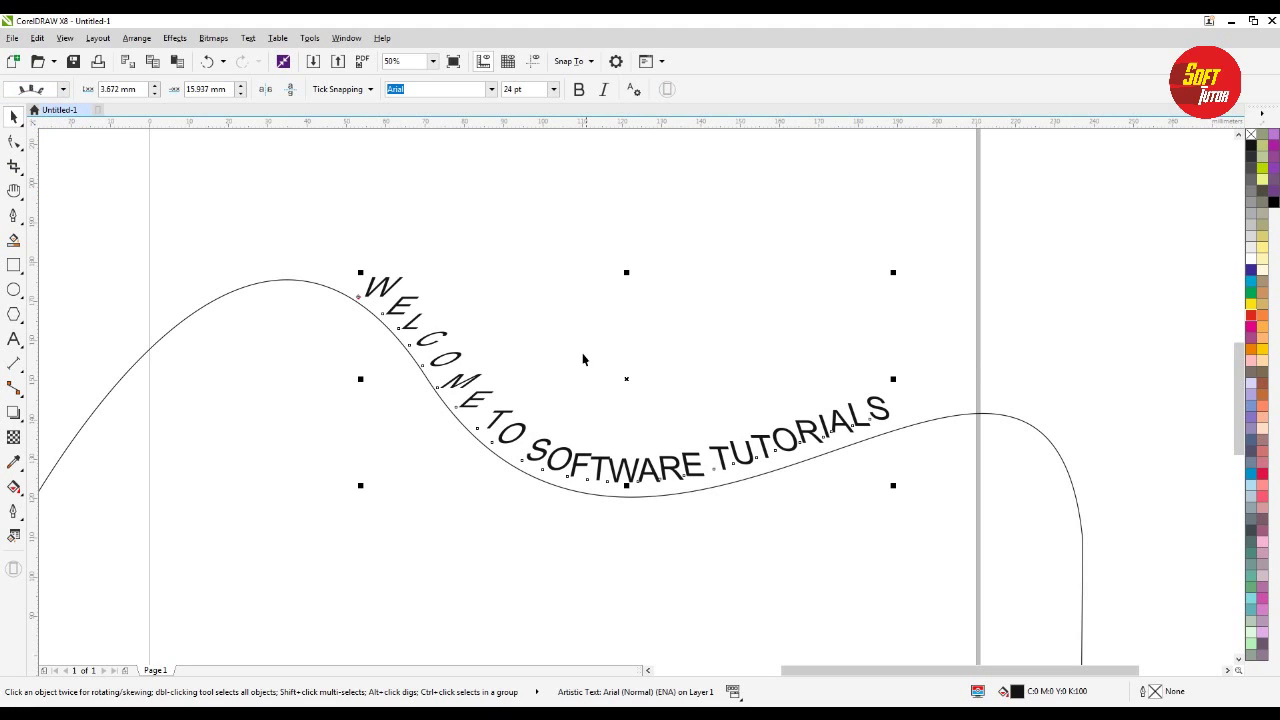
key(ctrl+z)
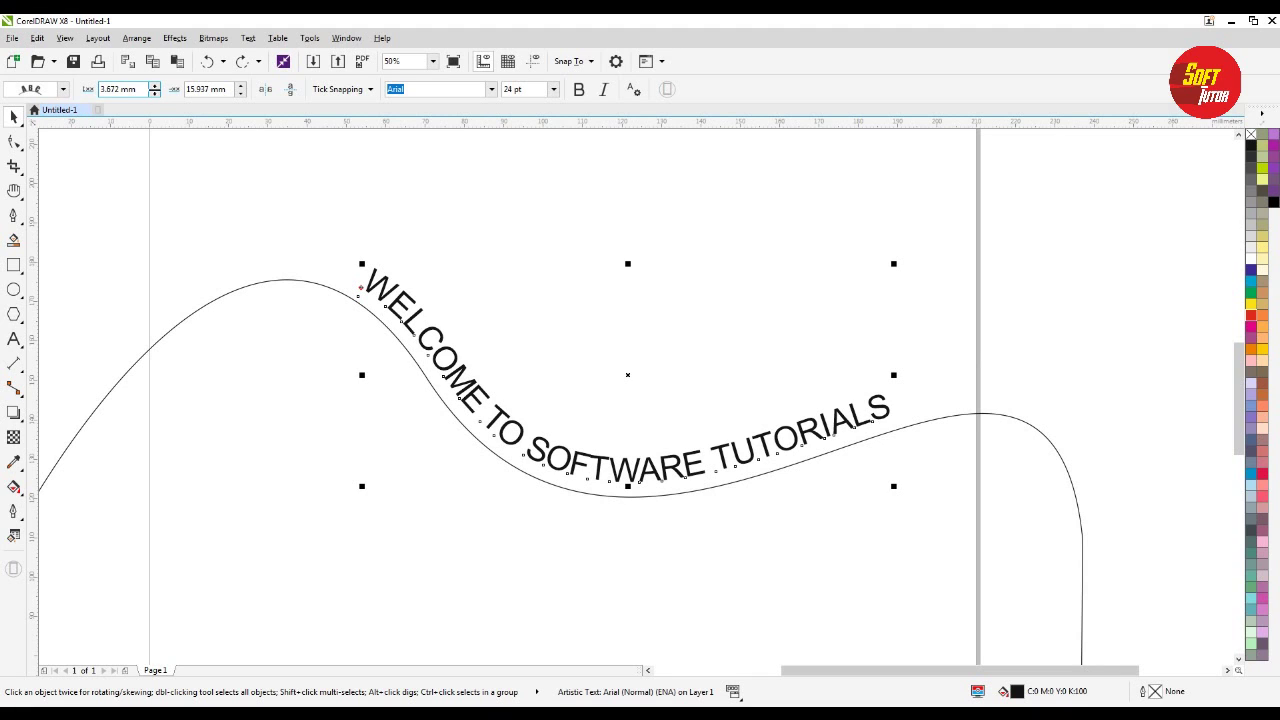
Increase the fitted text's distance from the wavy path to 5.172 mm.
click(156, 87)
click(156, 87)
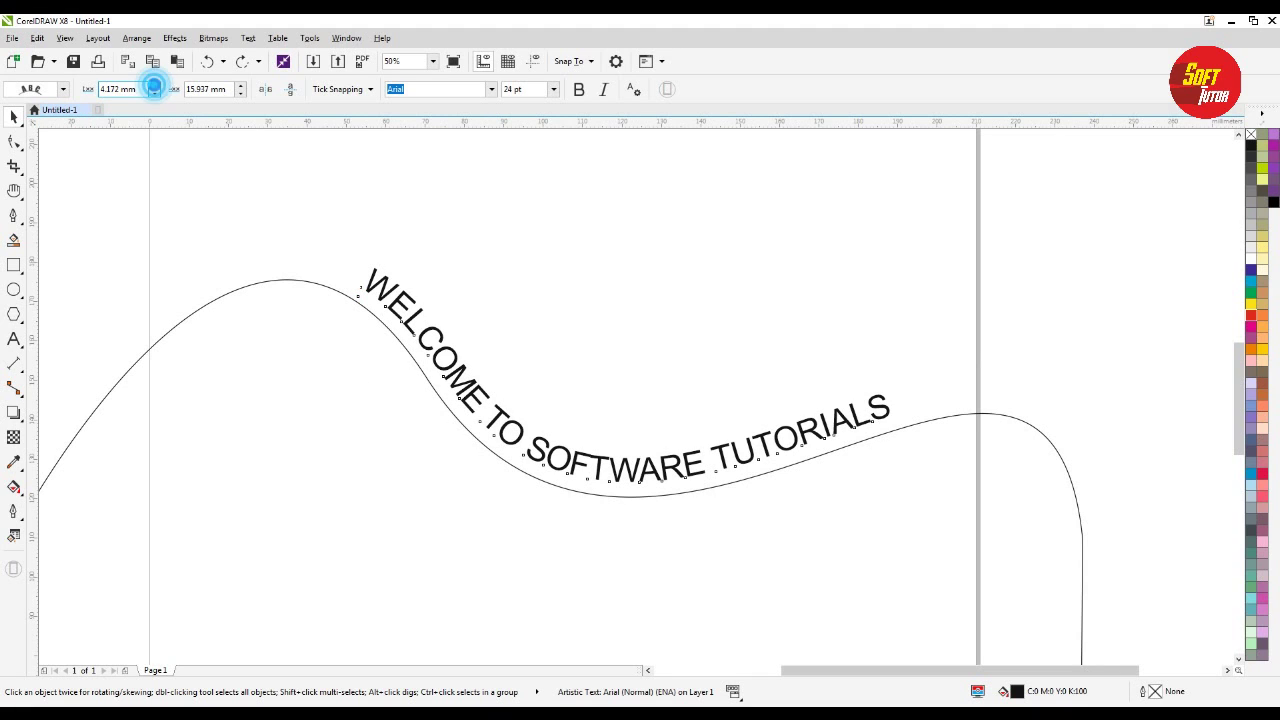
click(155, 88)
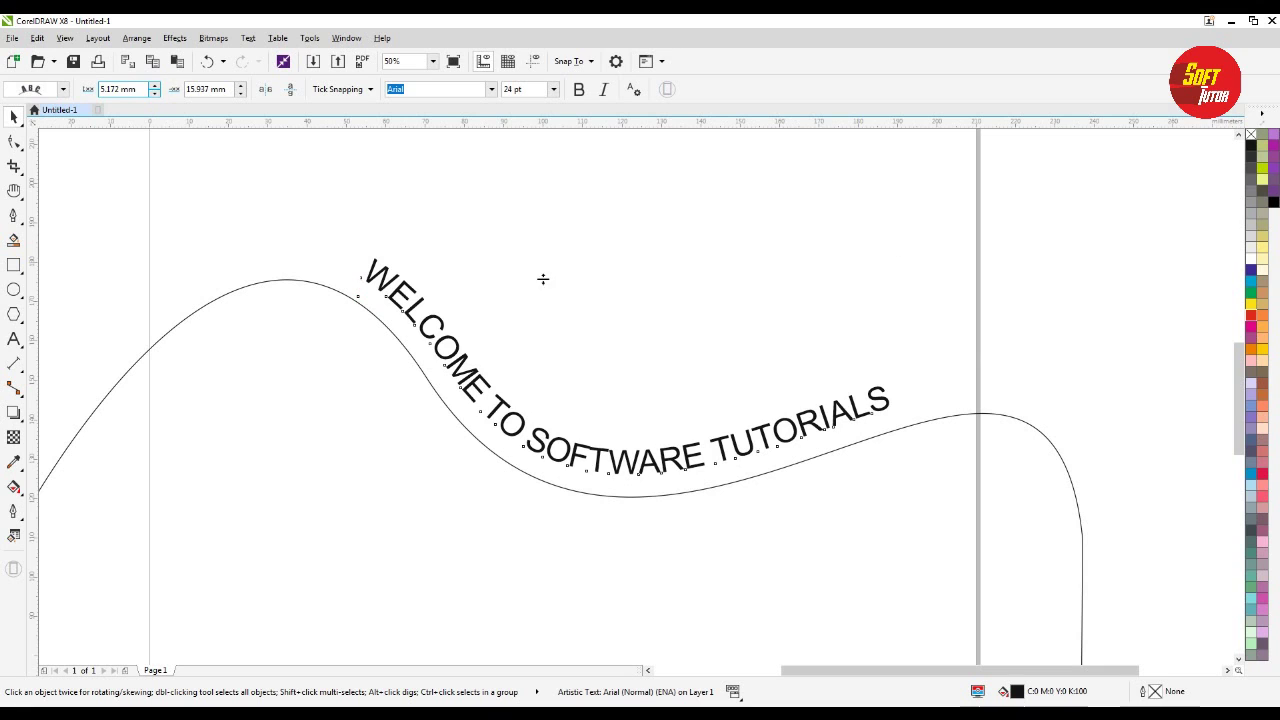
Try shifting the first letters of "WELCOME" individually with the Shape tool.
click(14, 141)
click(358, 280)
mouse_move(349, 286)
mouse_down()
mouse_move(350, 302)
mouse_move(371, 292)
mouse_up()
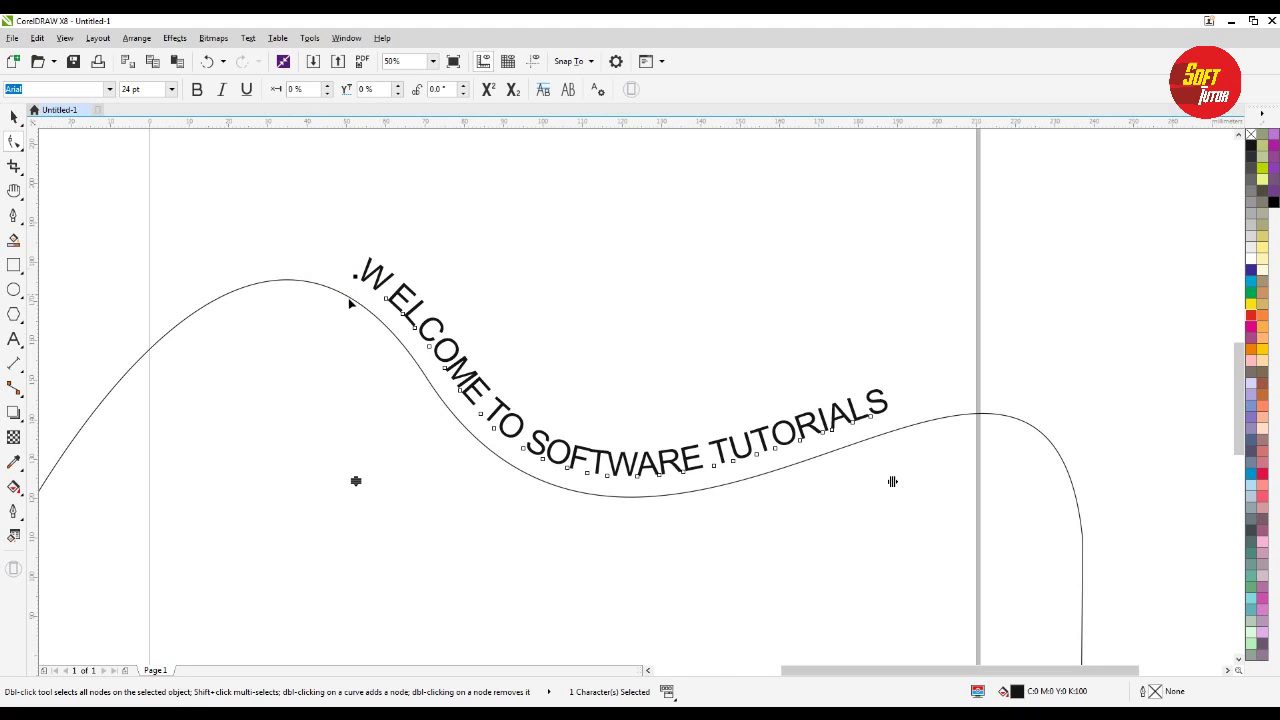
mouse_move(386, 302)
mouse_down()
mouse_move(374, 288)
mouse_move(410, 320)
mouse_move(388, 300)
mouse_move(405, 318)
mouse_move(391, 300)
mouse_move(398, 310)
mouse_up()
key(ctrl+z)
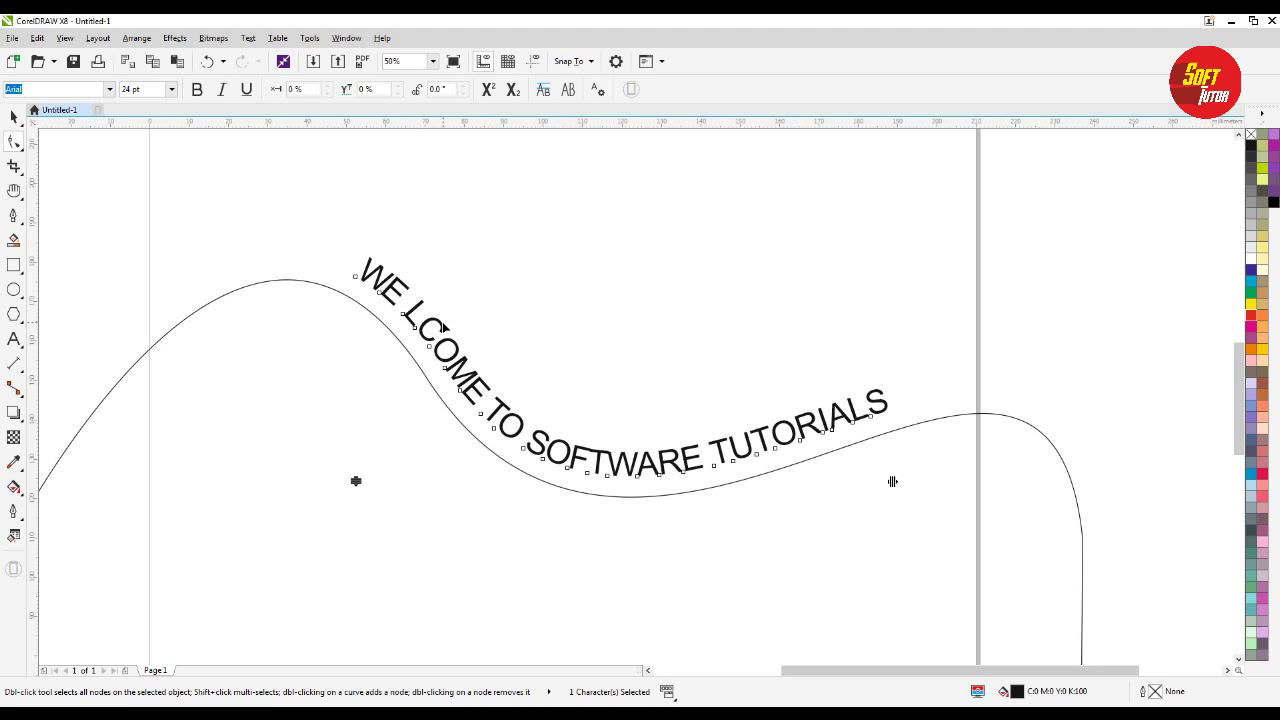
key(ctrl+z)
key(ctrl+z)
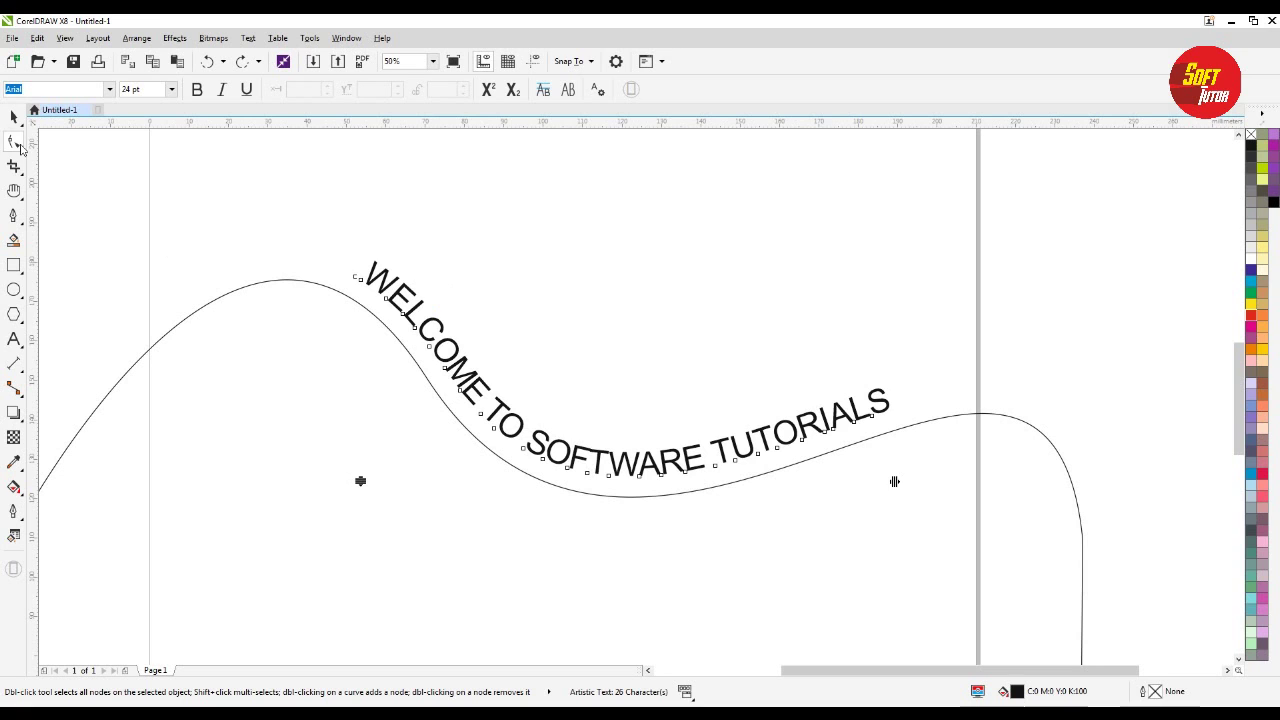
Slide the fitted text up along the wavy path towards the left hump, at a distance of about 2.8 mm from the curve.
click(14, 117)
key(space)
click(377, 272)
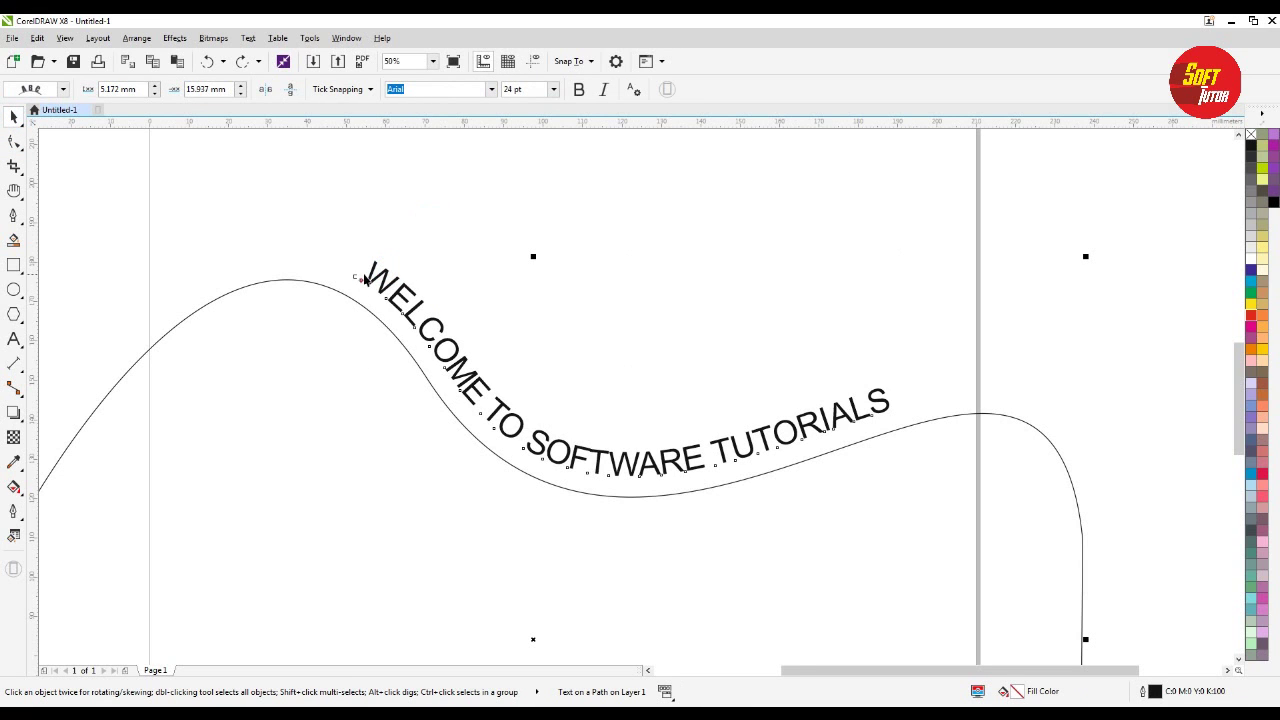
scroll(326, 269, down, 2)
scroll(350, 283, up, 2)
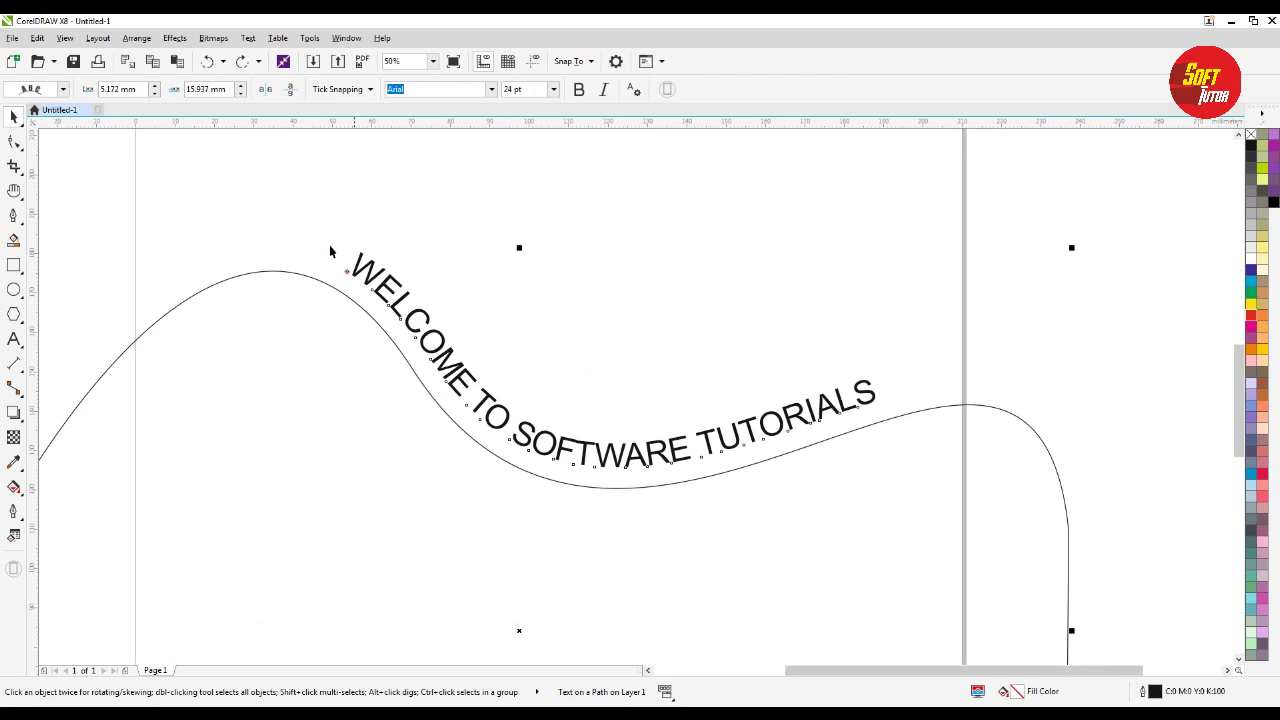
click(317, 212)
click(383, 290)
drag(346, 272, 290, 262)
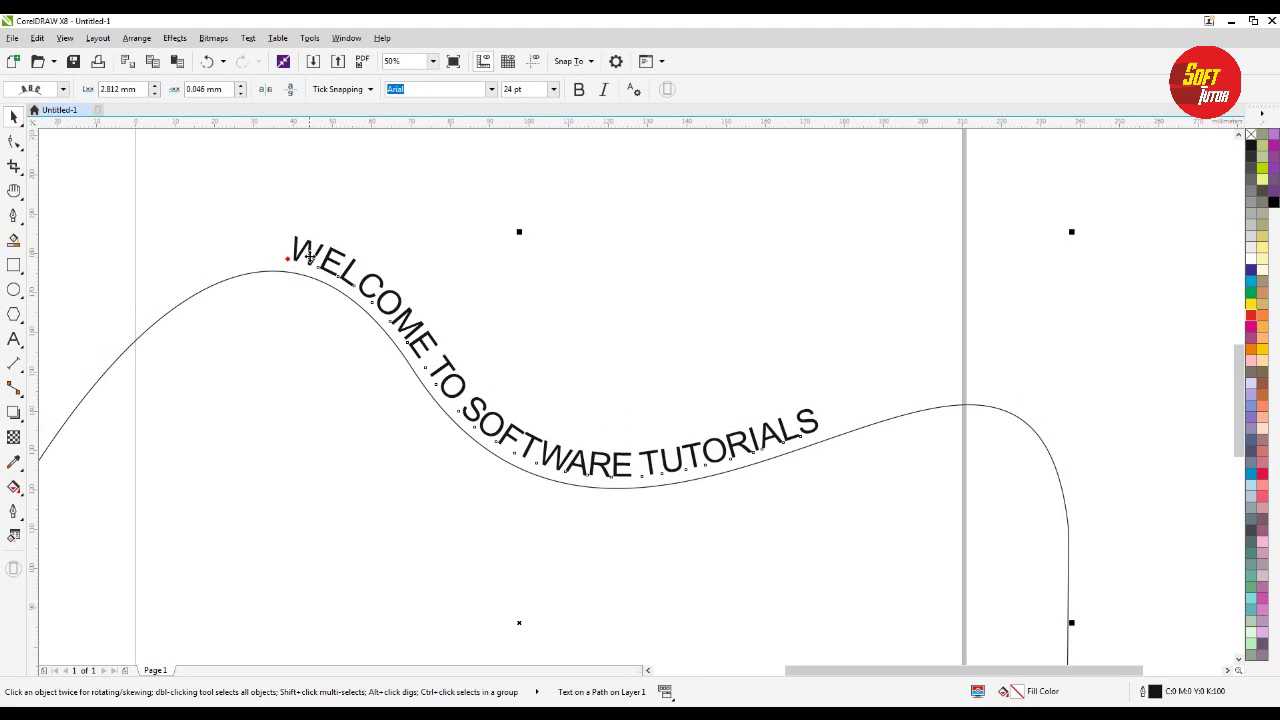
Try mirroring the fitted text horizontally and vertically on the wavy path, restoring its original direction.
click(268, 90)
click(290, 90)
click(290, 90)
click(267, 90)
Change the font of the text on the wavy path to Call Of Ops Duty and deselect it.
click(492, 89)
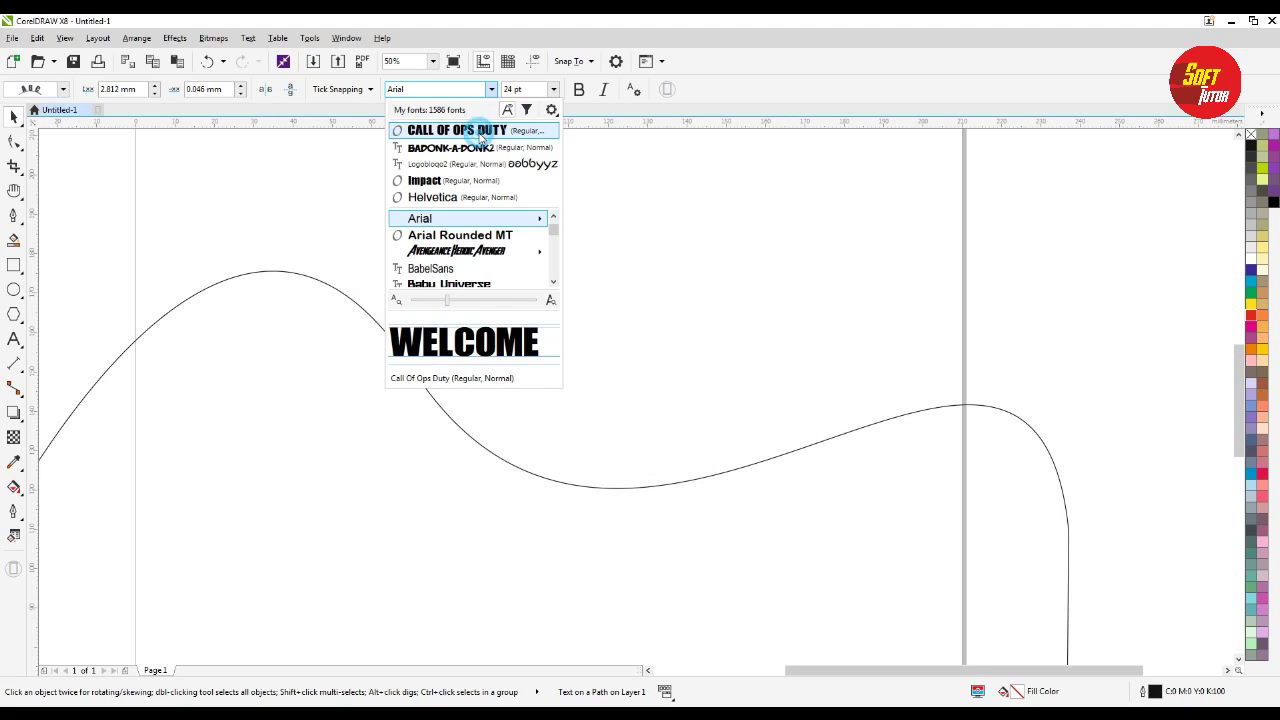
click(478, 133)
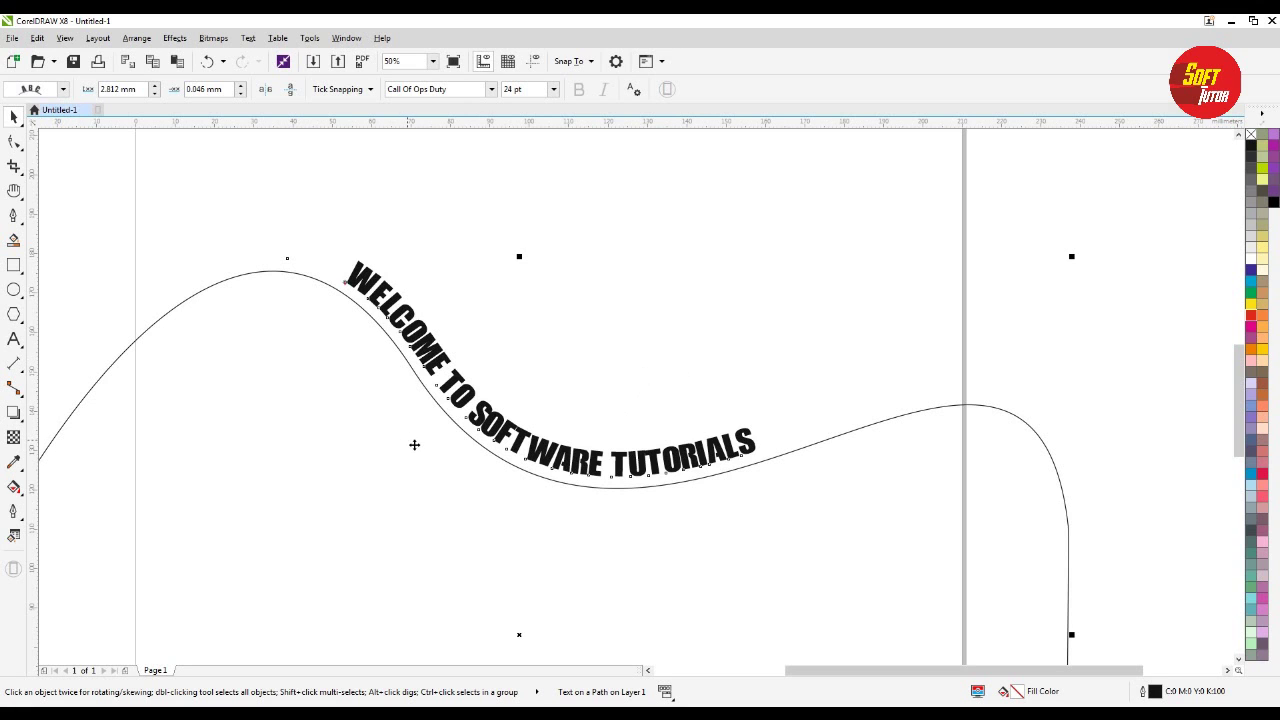
scroll(530, 423, down, 1)
click(859, 294)
Copy the wording "WELCOME TO SOFTWARE TUTORIALS" from the wavy path and paste it as straight artistic text above the curve.
key(F8)
double_click(484, 415)
key(ctrl+a)
key(ctrl+c)
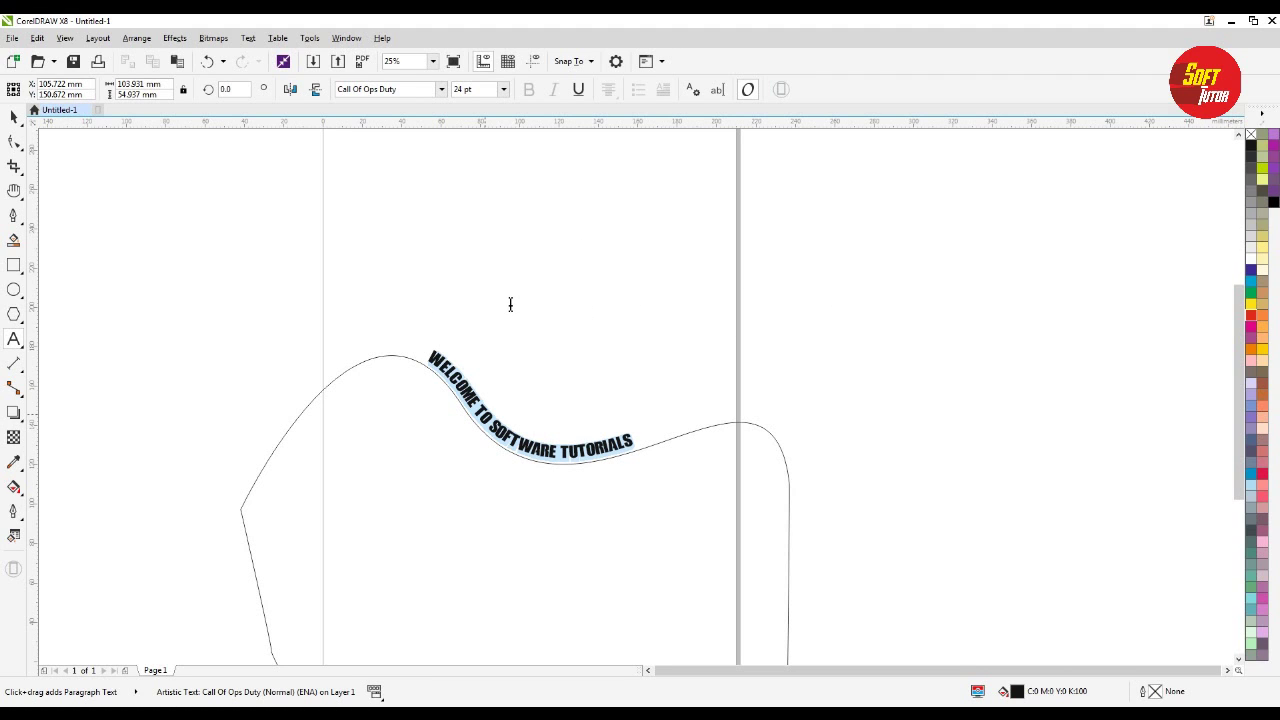
click(538, 258)
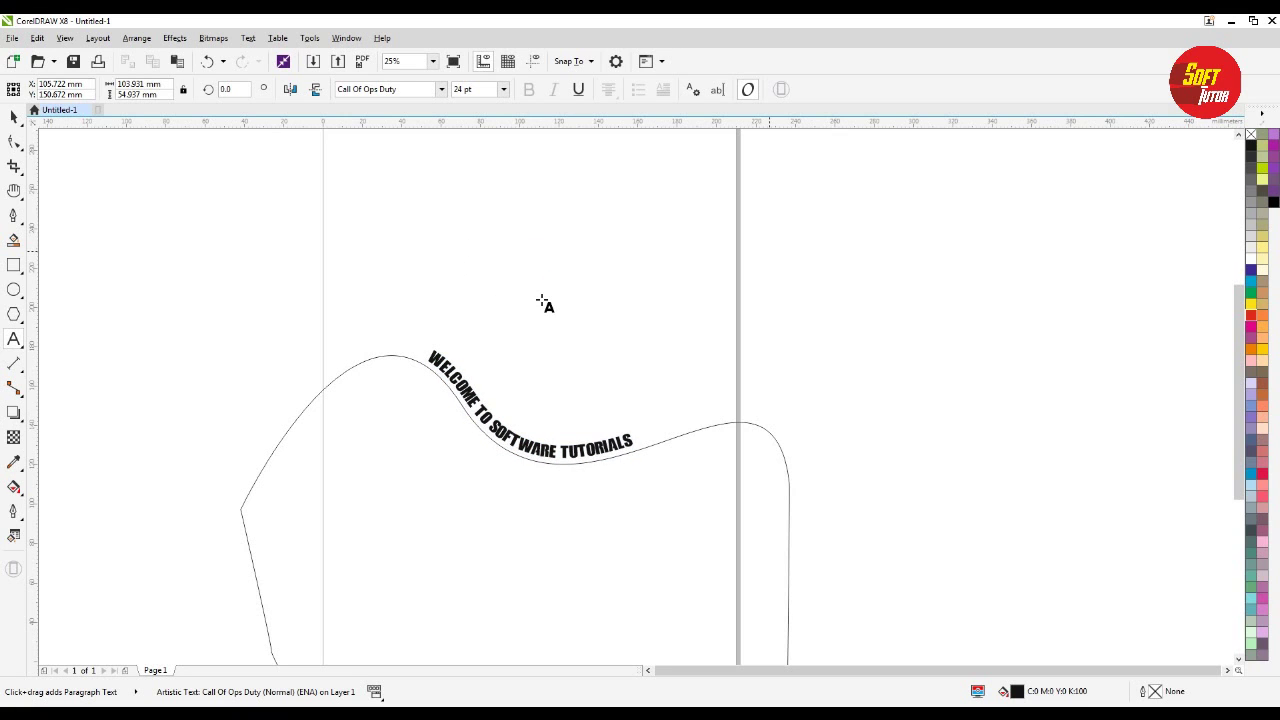
key(ctrl+v)
click(851, 314)
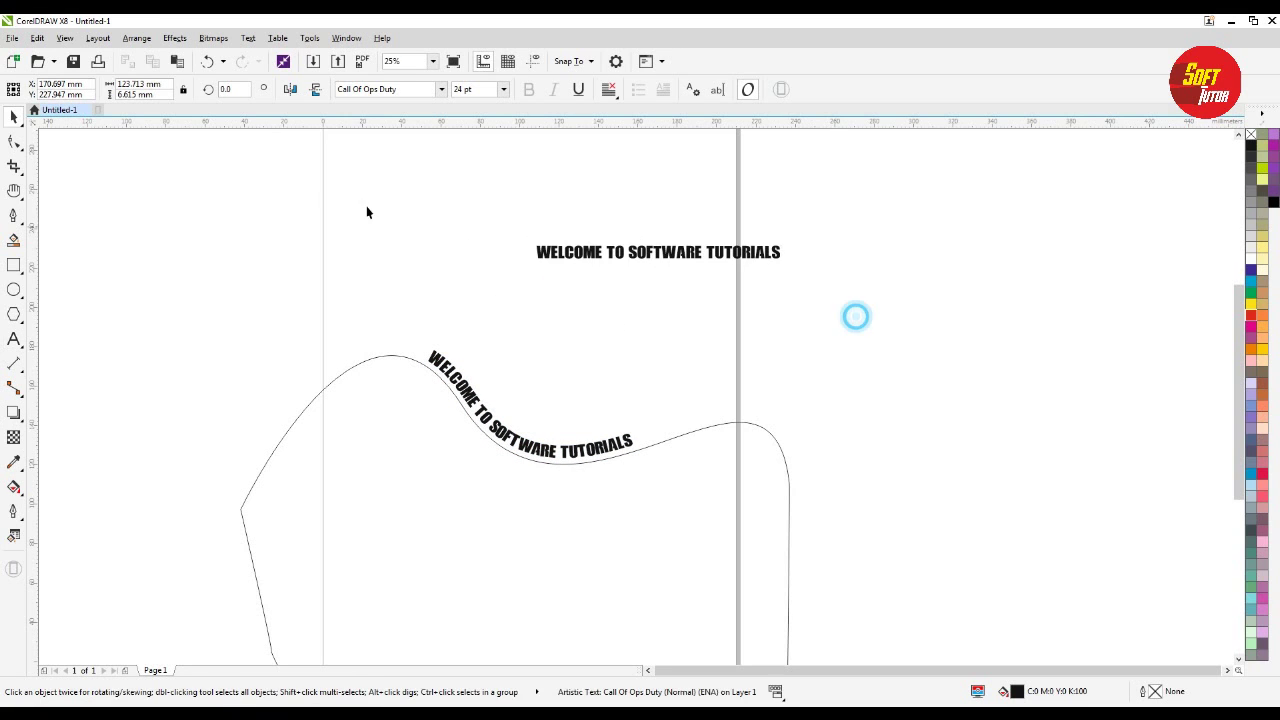
Draw a circle about 63 mm in diameter left of the straight text, and scale that text down to about 100 mm wide.
key(F7)
drag(400, 160, 523, 288)
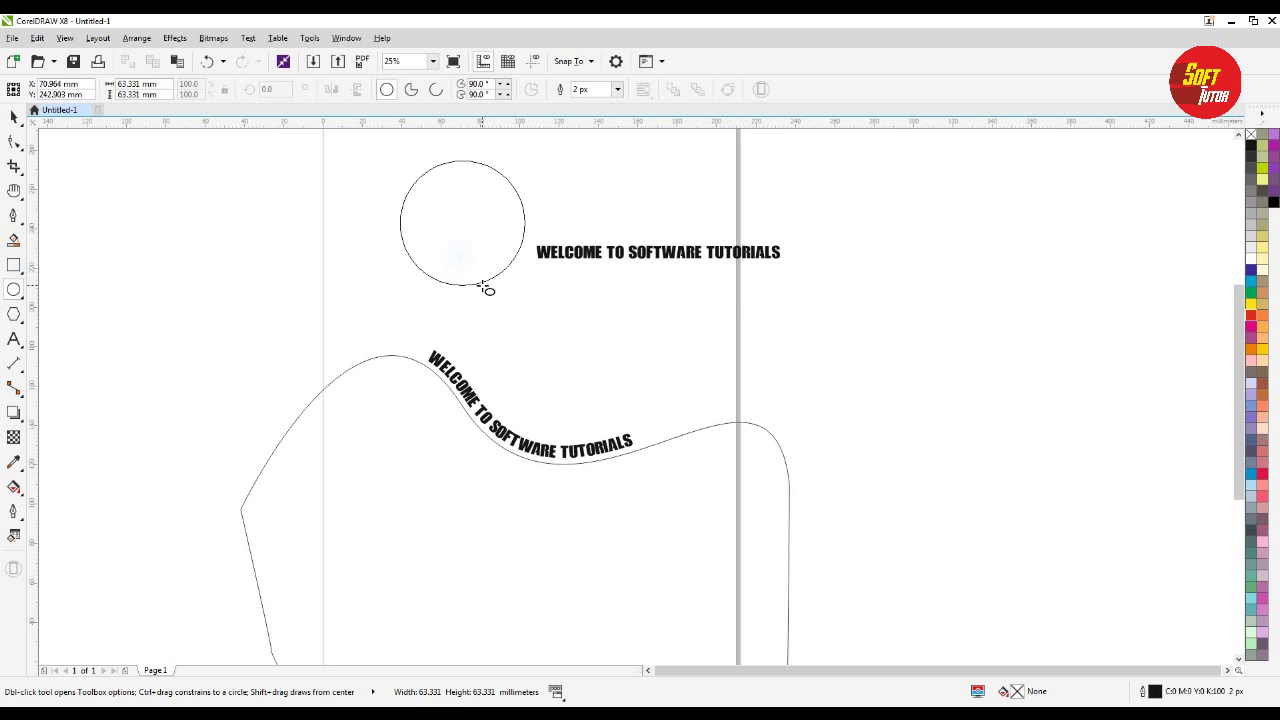
scroll(476, 150, up, 2)
key(space)
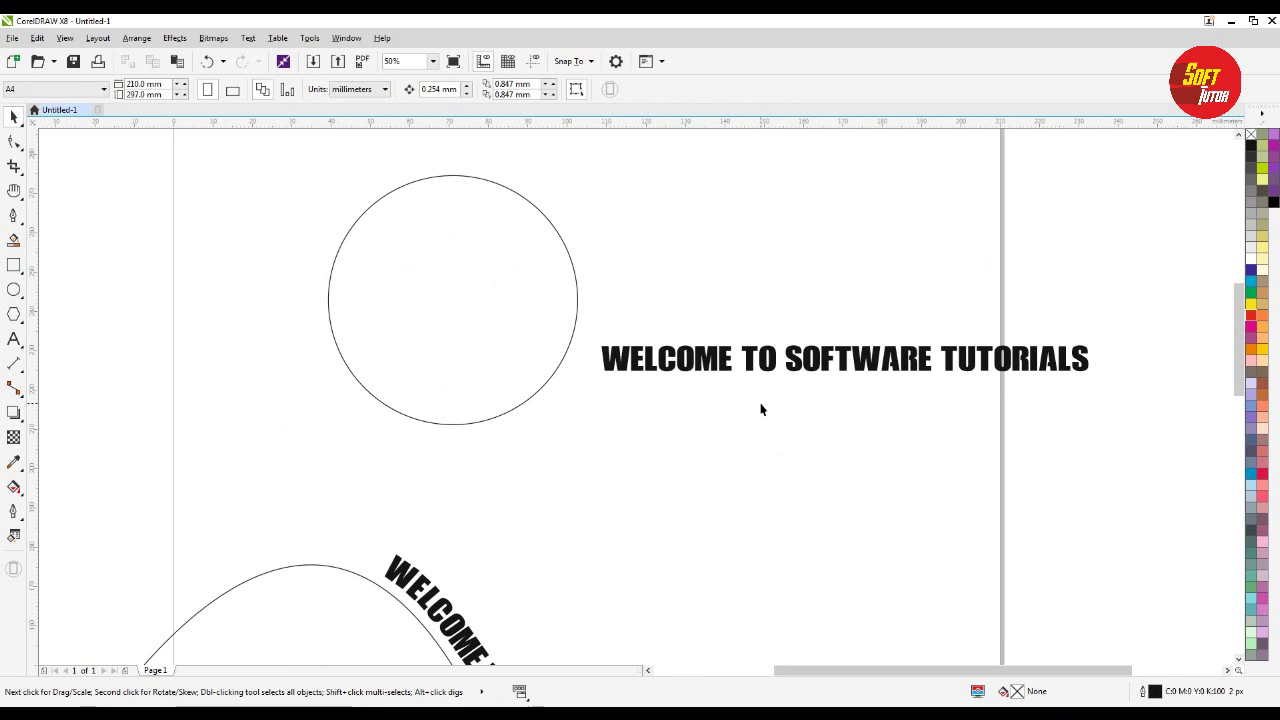
click(842, 362)
drag(1095, 376, 1000, 372)
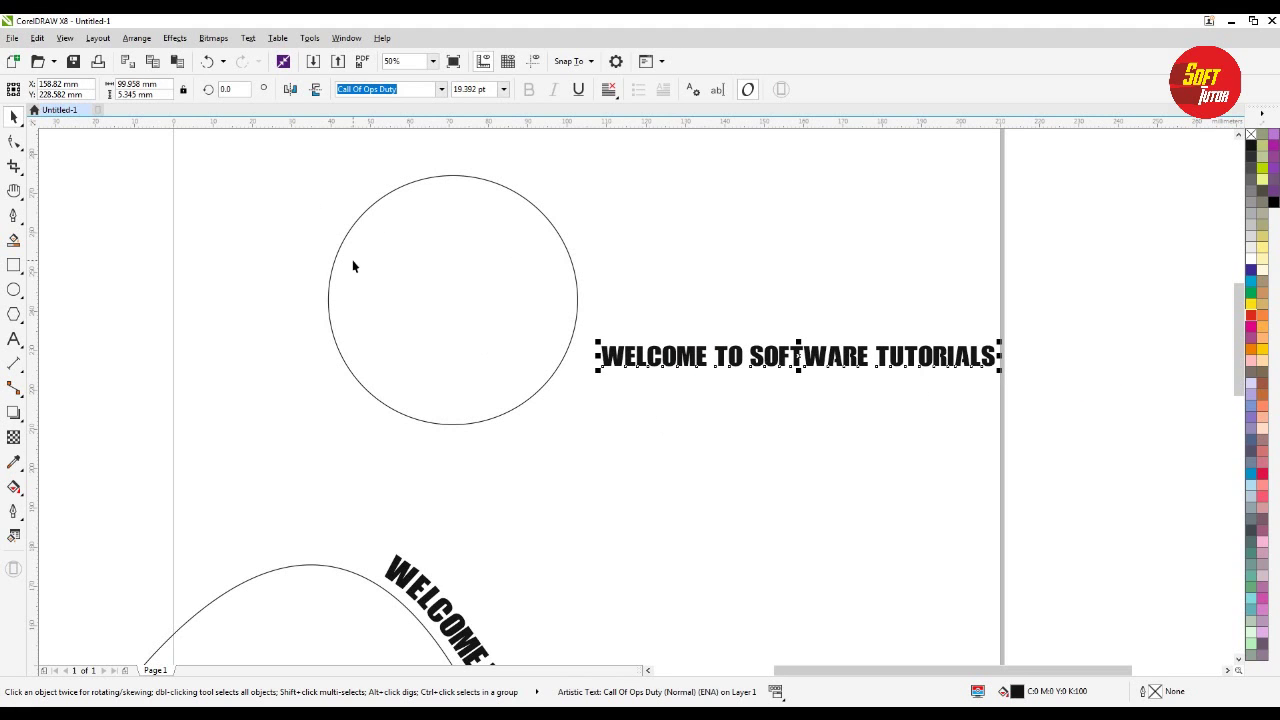
Try fitting the straight text to the circle along the inside of its upper right edge.
click(248, 38)
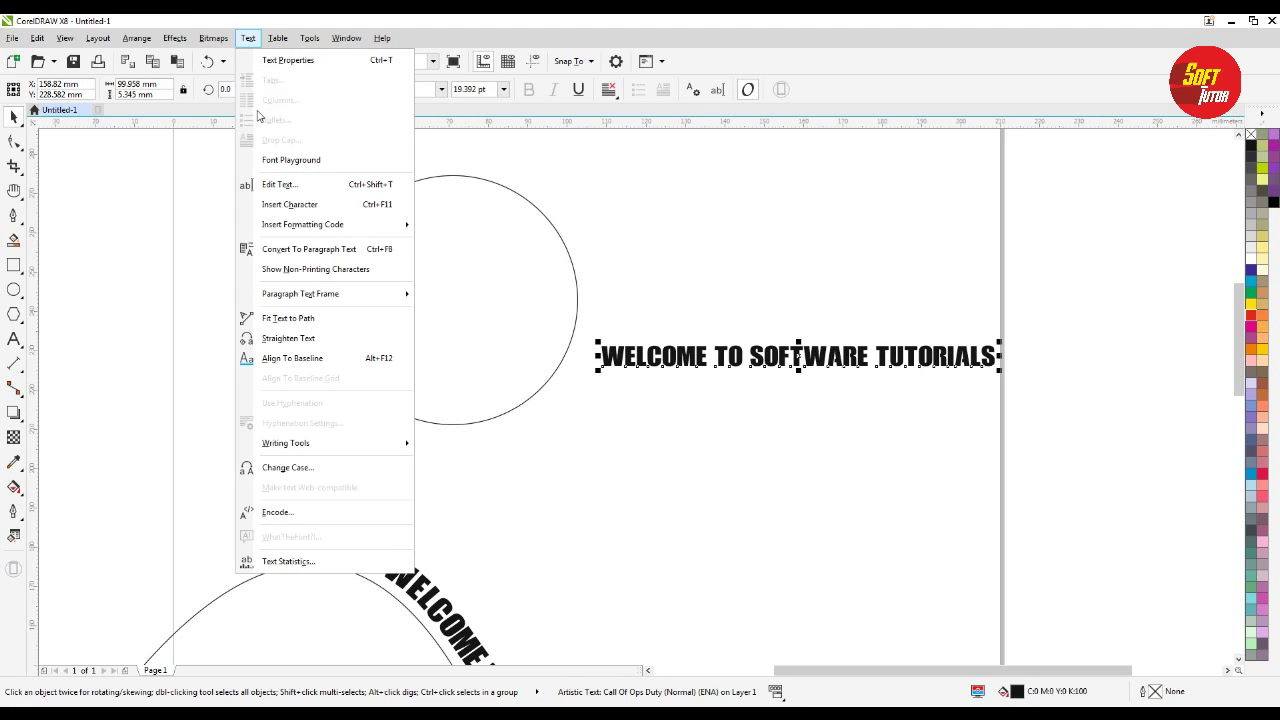
click(297, 320)
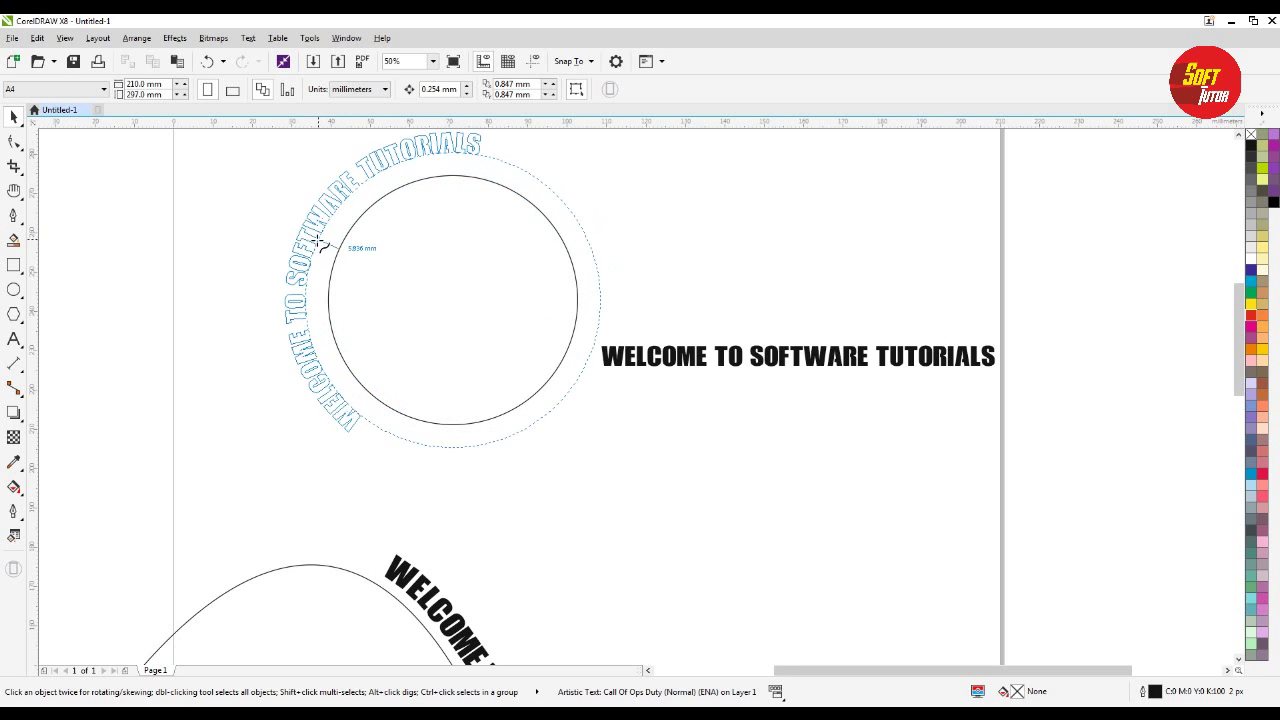
click(549, 246)
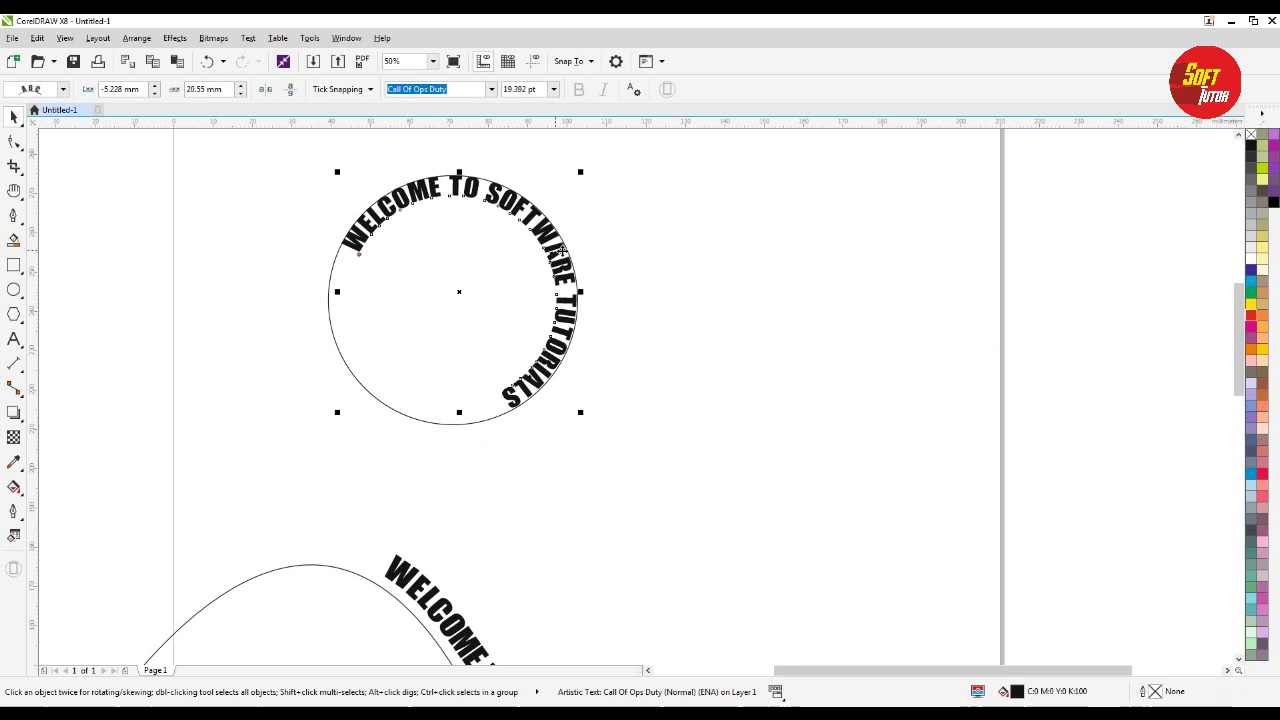
key(ctrl+z)
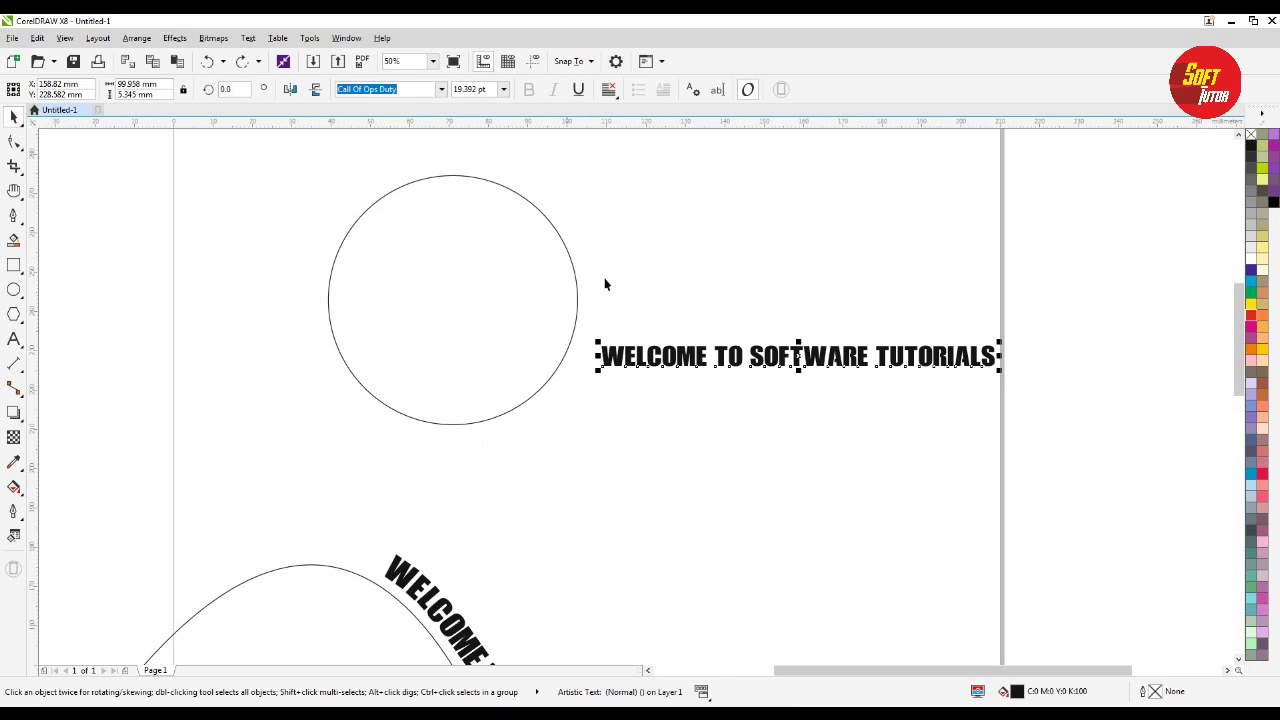
Fit the straight text around the outside of the circle, centred over its top with a small gap.
click(247, 38)
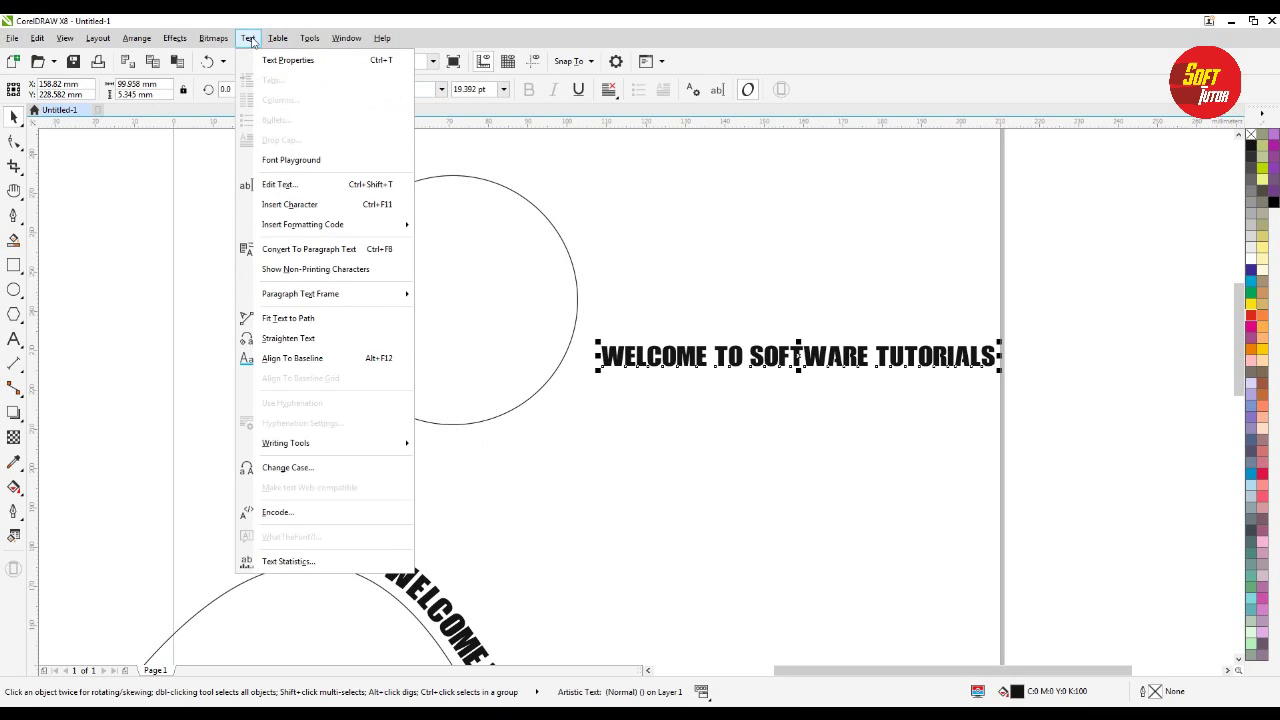
click(288, 318)
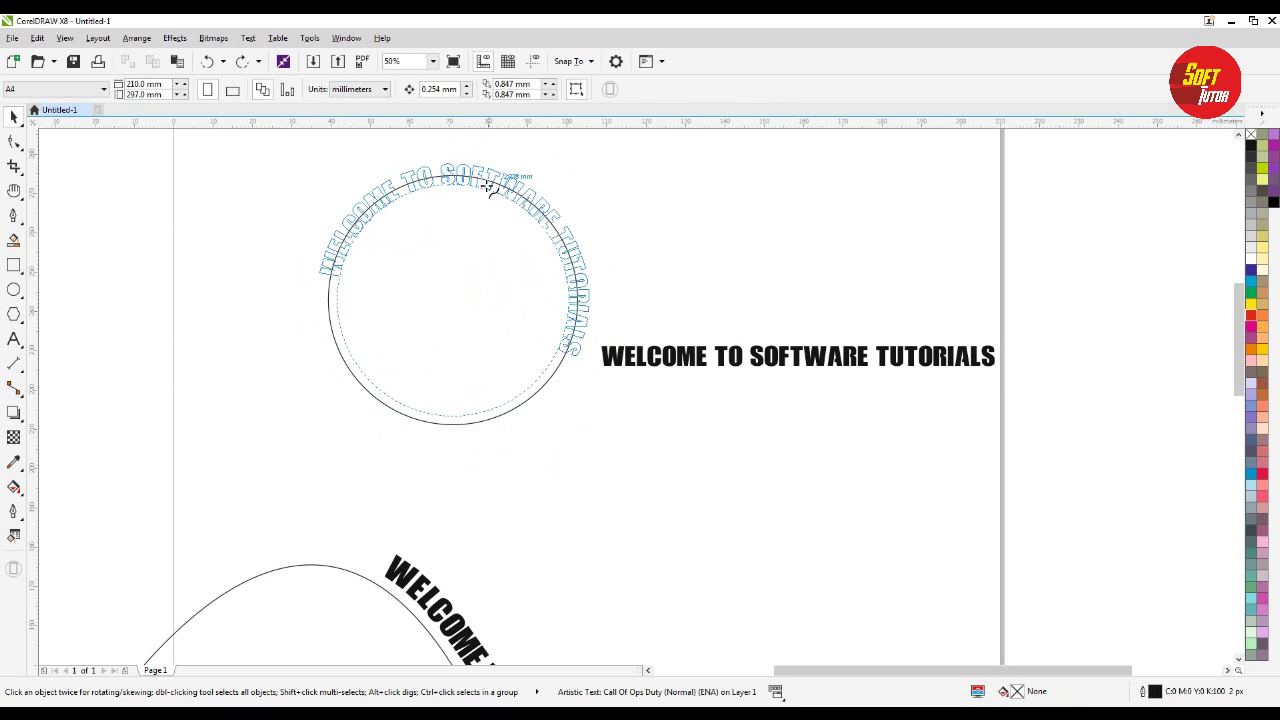
click(456, 160)
click(730, 230)
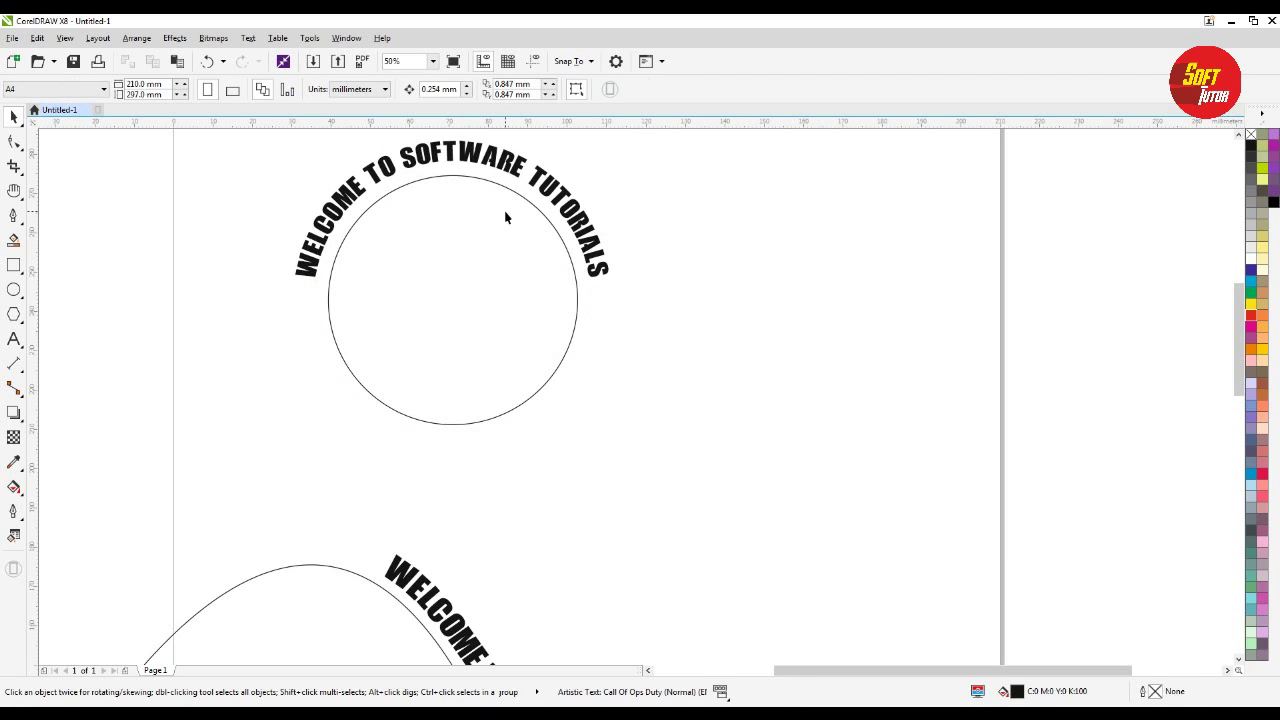
Paste another straight copy of "WELCOME TO SOFTWARE TUTORIALS" right of the circle and select it as an object.
key(F8)
click(602, 352)
key(ctrl+v)
key(ctrl+a)
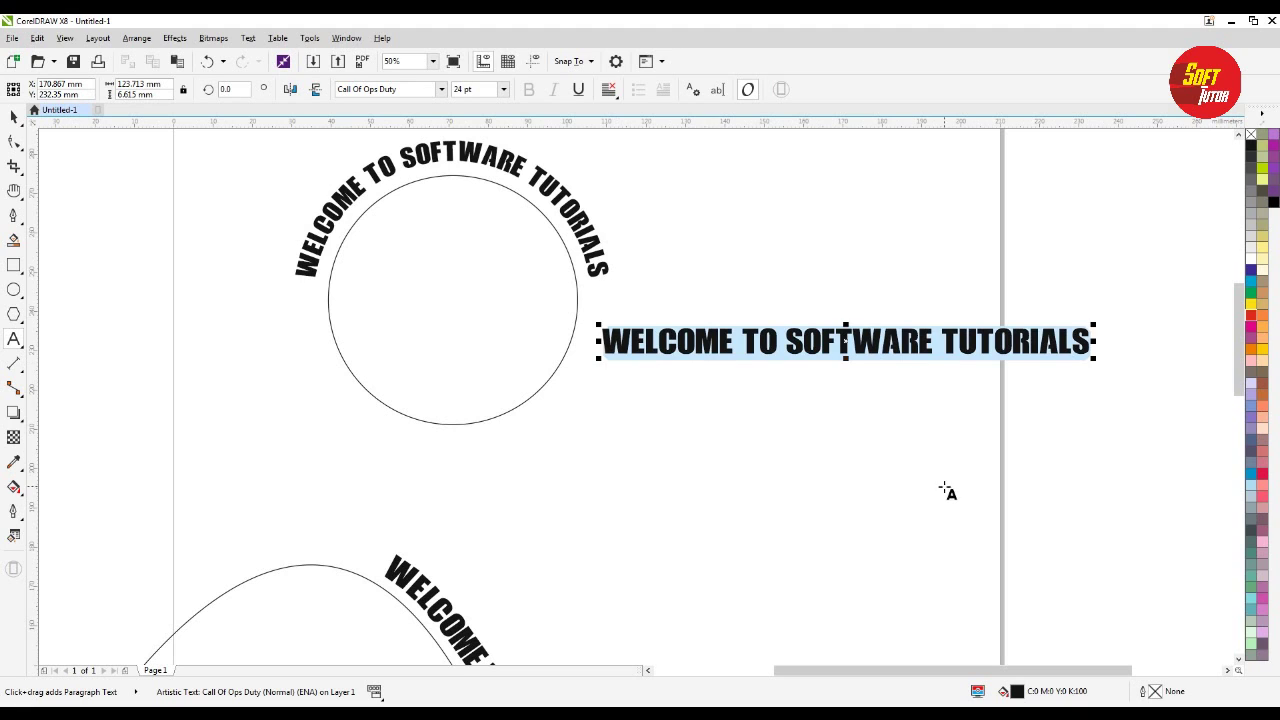
click(740, 336)
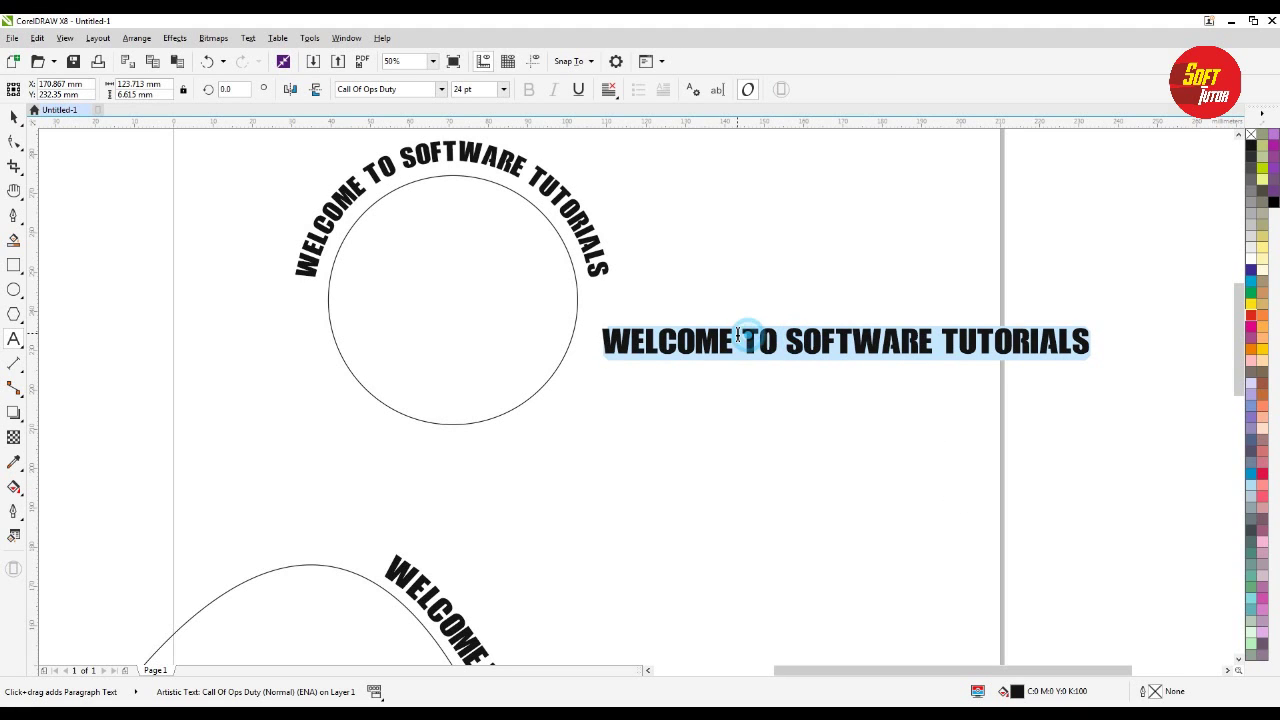
key(ctrl+space)
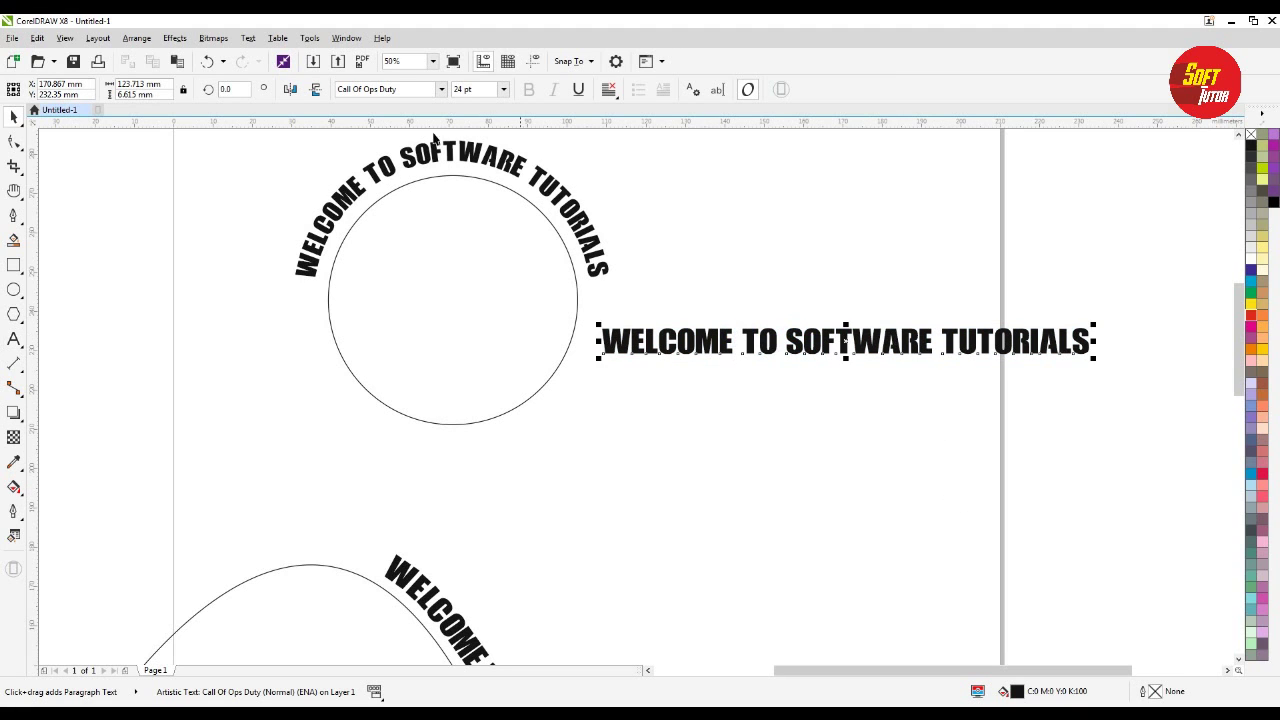
Fit the second text copy around the outside of the circle, centred below its bottom edge.
click(249, 38)
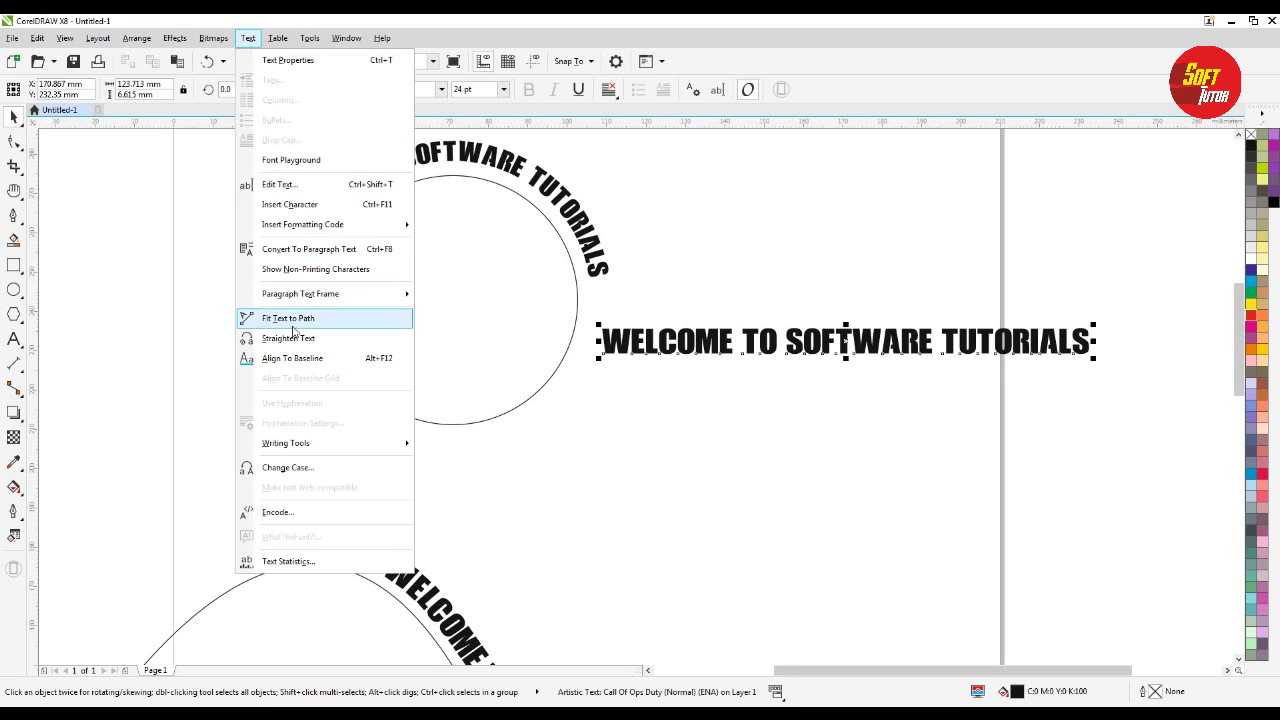
click(291, 320)
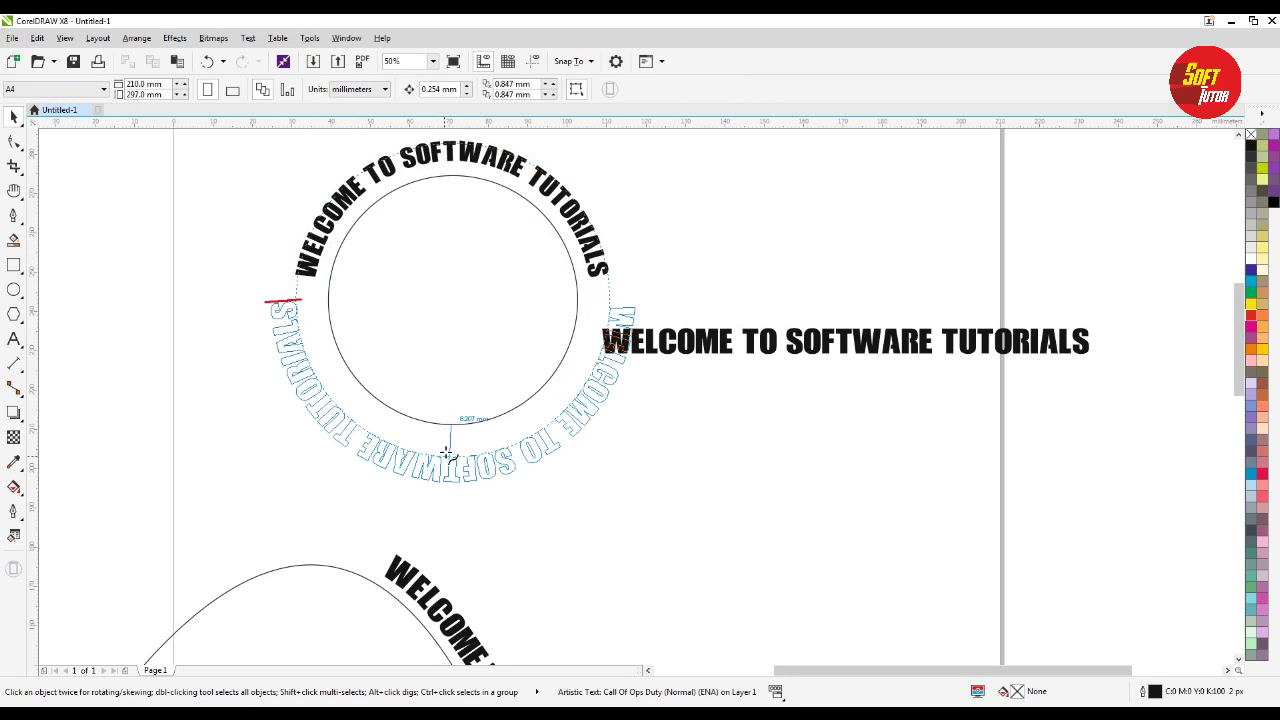
click(450, 463)
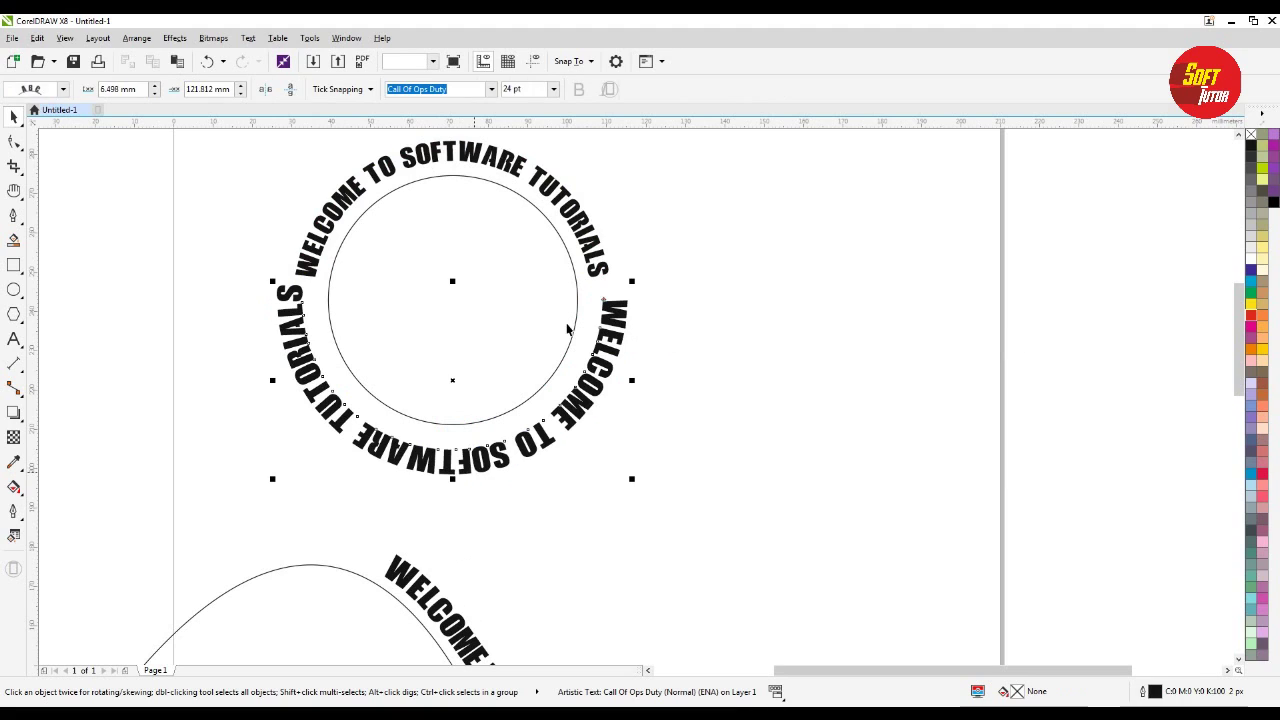
Set the lower text's font size to 15 pt and move it inside the circle, centred along the bottom edge.
click(539, 89)
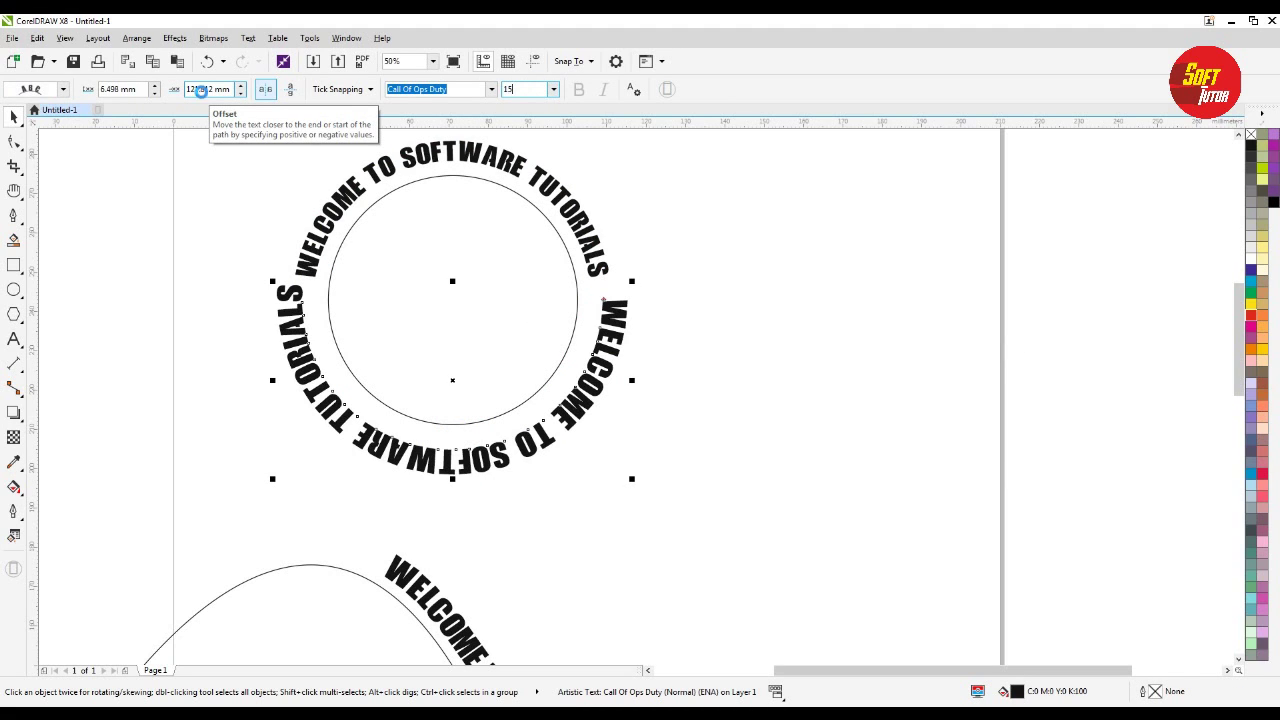
text(15)
key(Return)
drag(452, 420, 449, 367)
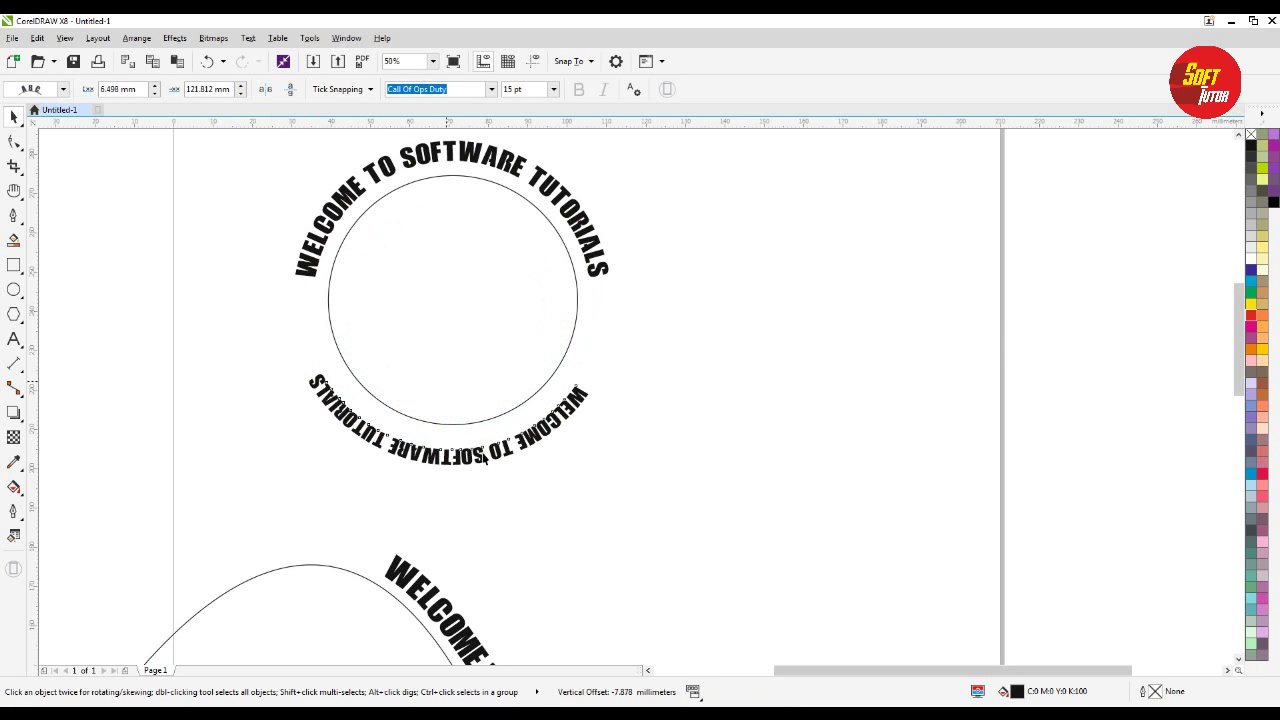
click(708, 353)
click(863, 271)
Try mirroring both texts on the circle horizontally and vertically together as one compound object.
key(h)
drag(638, 278, 673, 325)
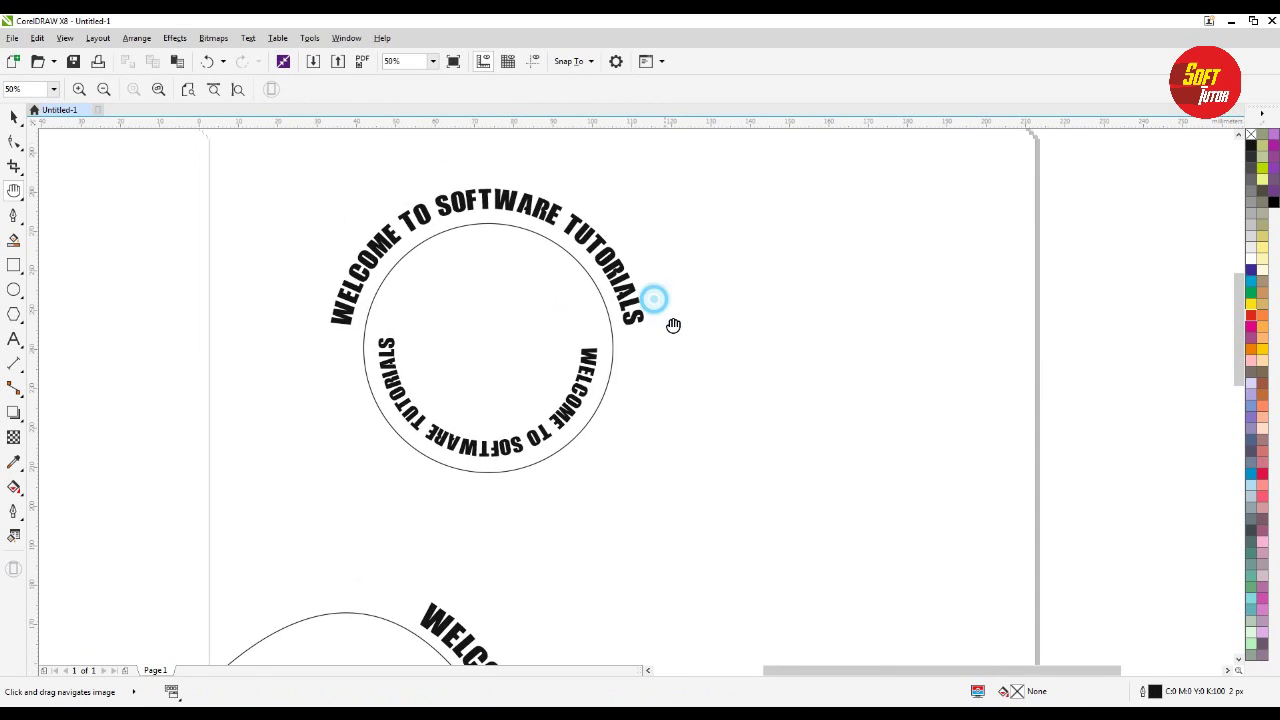
double_click(569, 347)
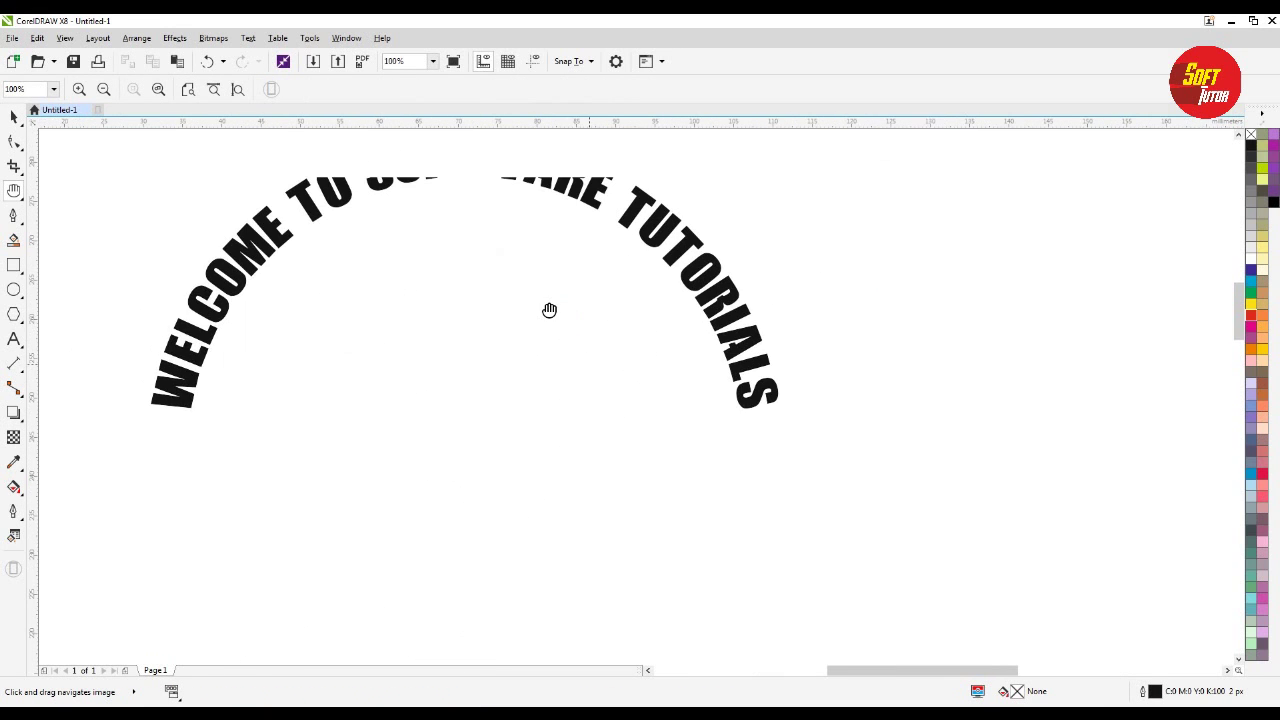
right_click(531, 346)
key(z)
drag(260, 166, 692, 552)
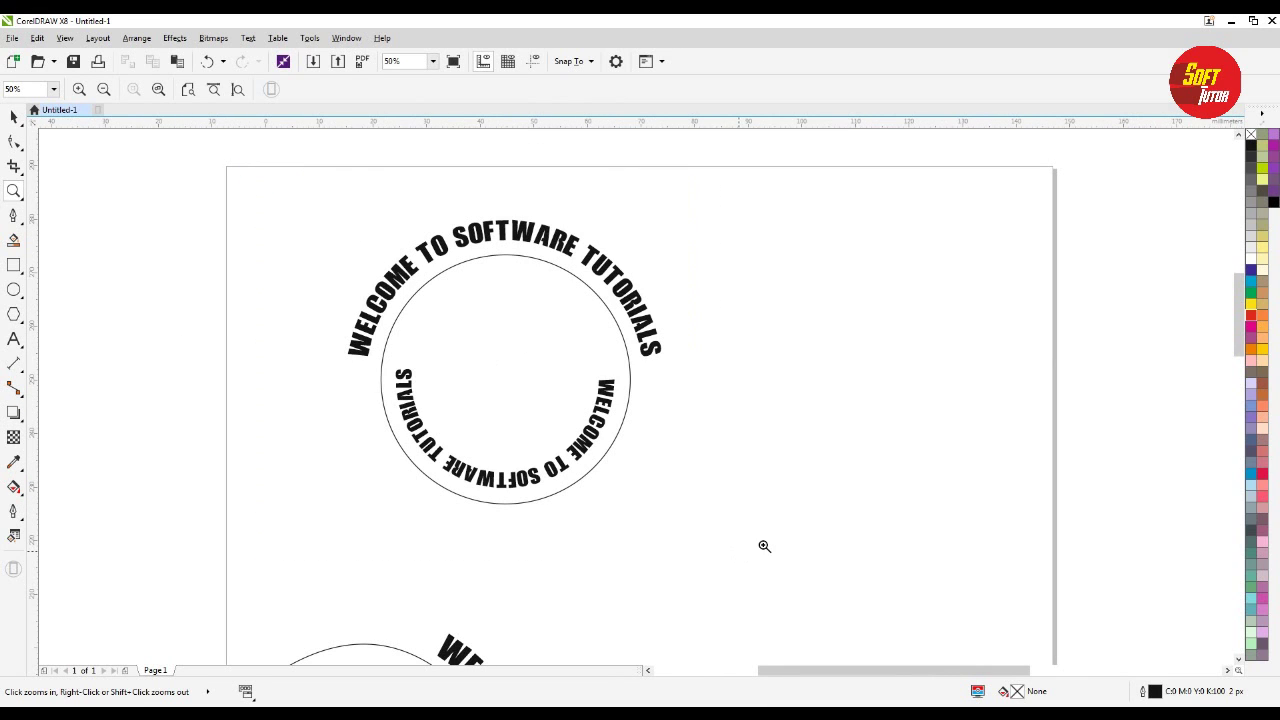
key(space)
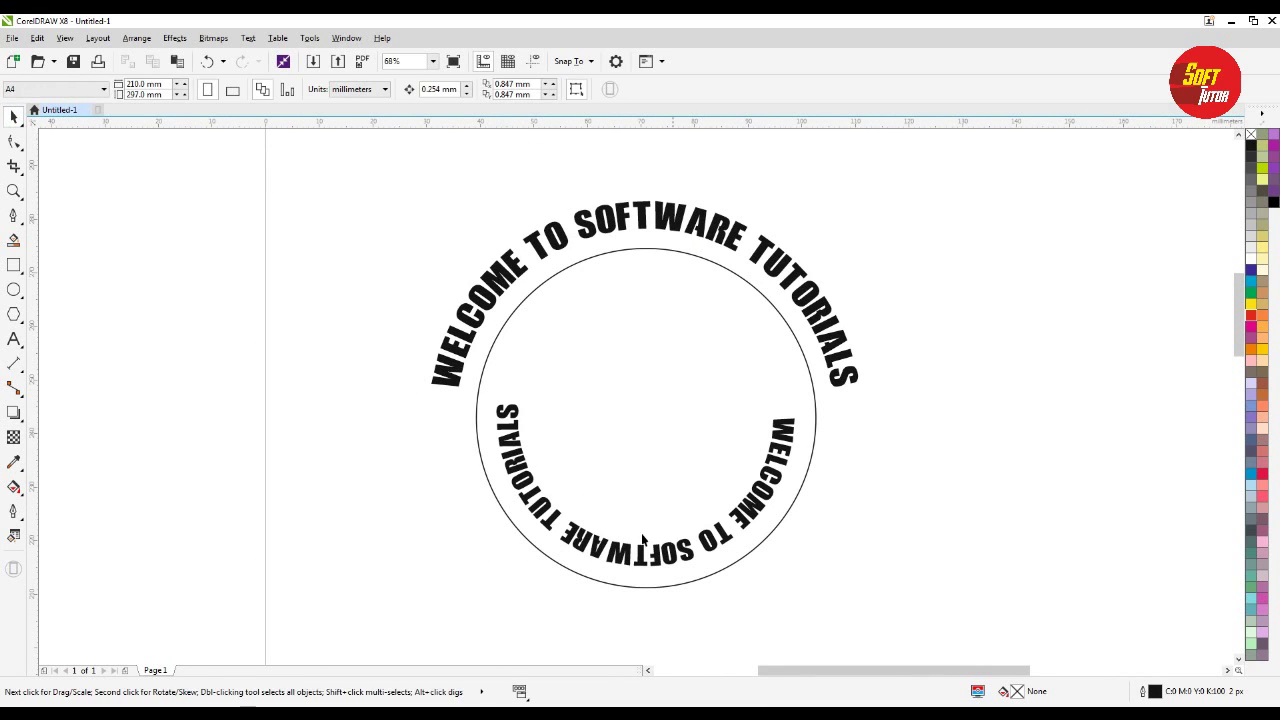
click(642, 540)
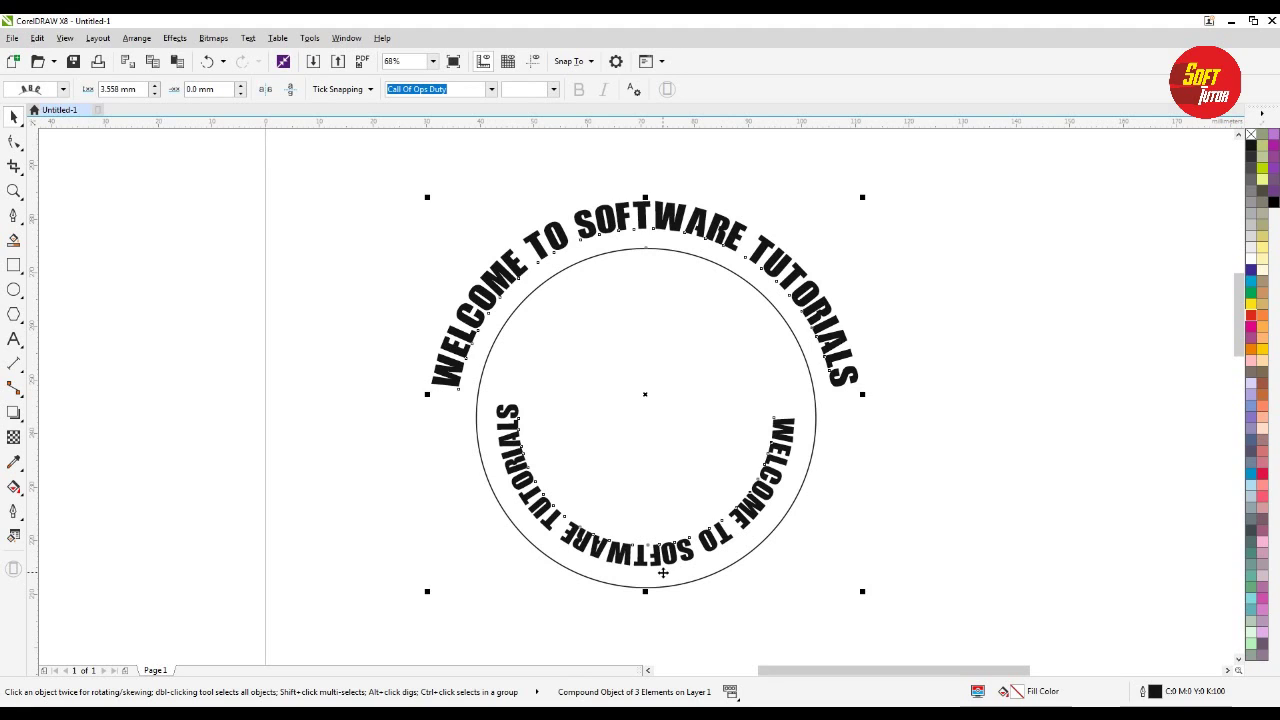
click(266, 91)
click(287, 92)
click(968, 234)
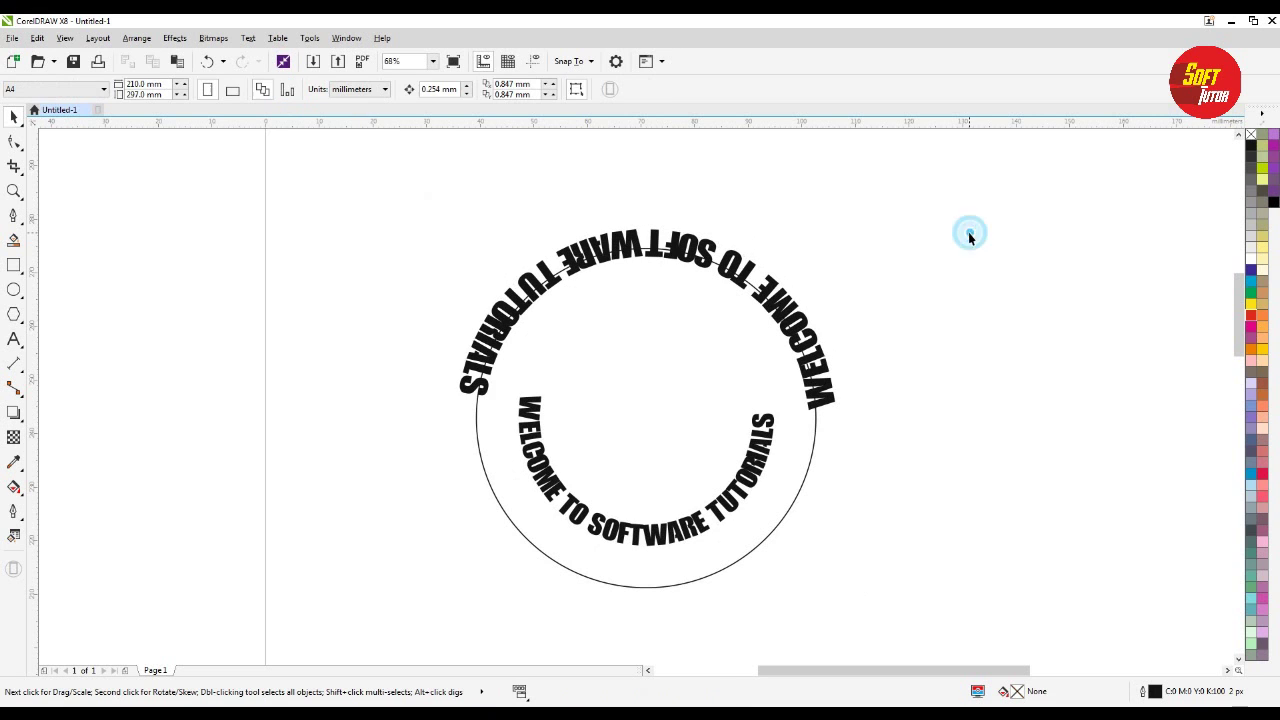
key(ctrl+z)
key(ctrl+z)
click(975, 235)
Mirror only the lower text horizontally and vertically, and move it outside the circle, centred below the bottom edge.
click(655, 545)
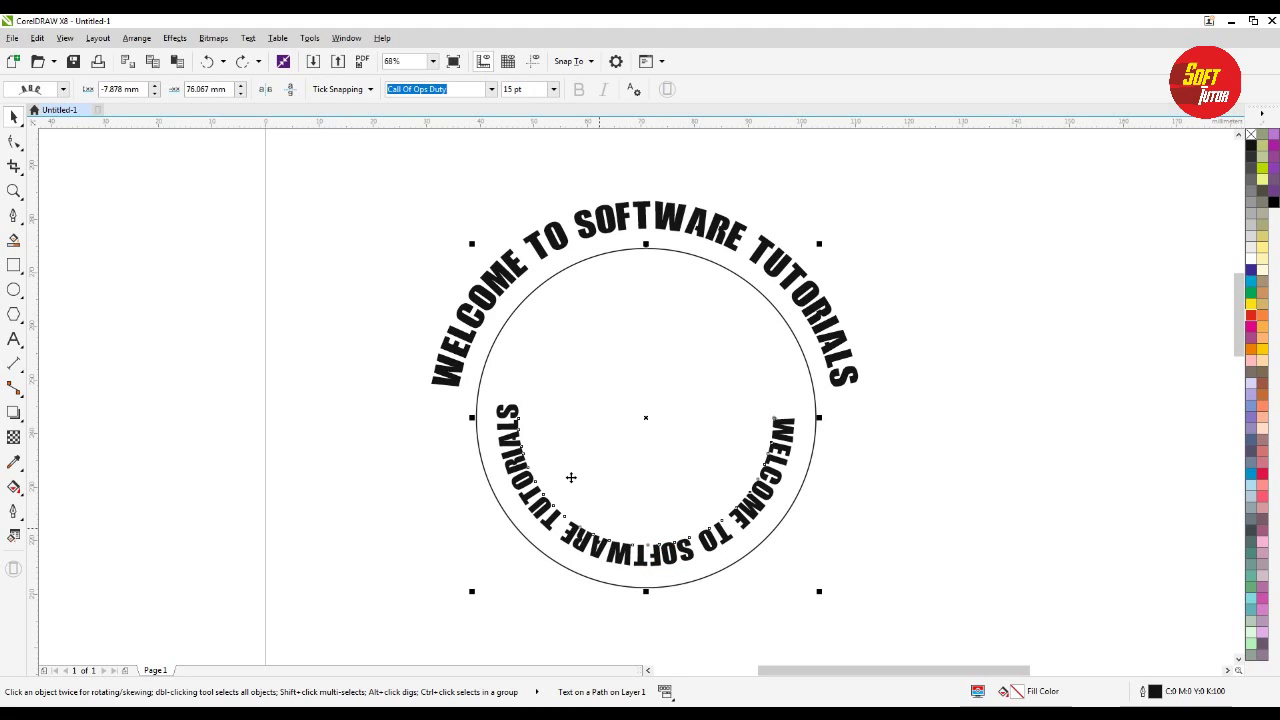
click(290, 90)
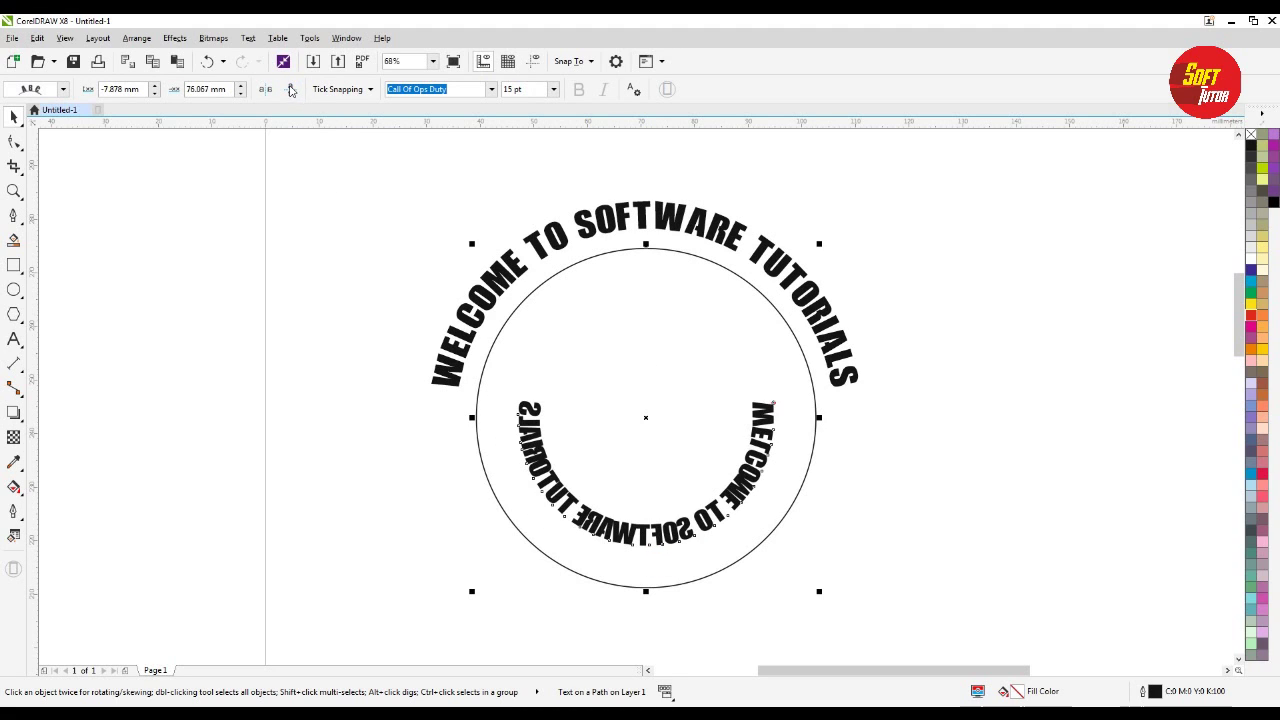
click(265, 89)
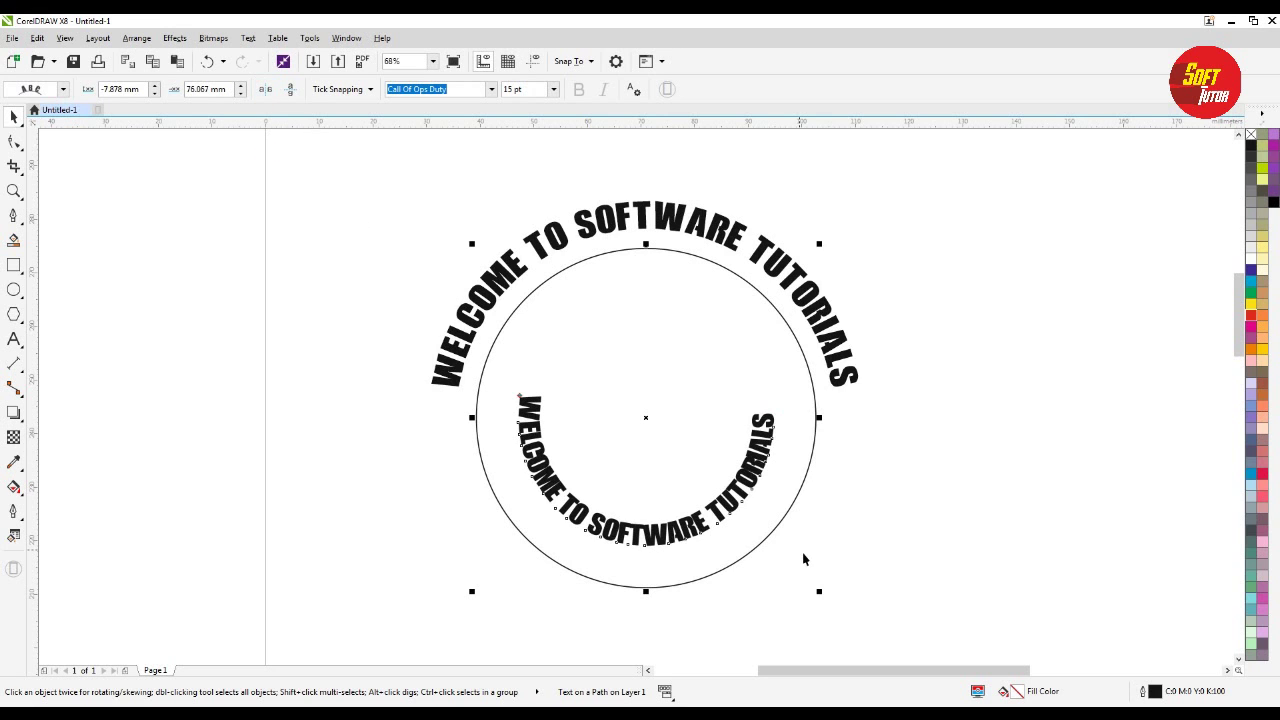
mouse_move(625, 530)
mouse_down()
mouse_move(625, 565)
mouse_move(629, 546)
mouse_up()
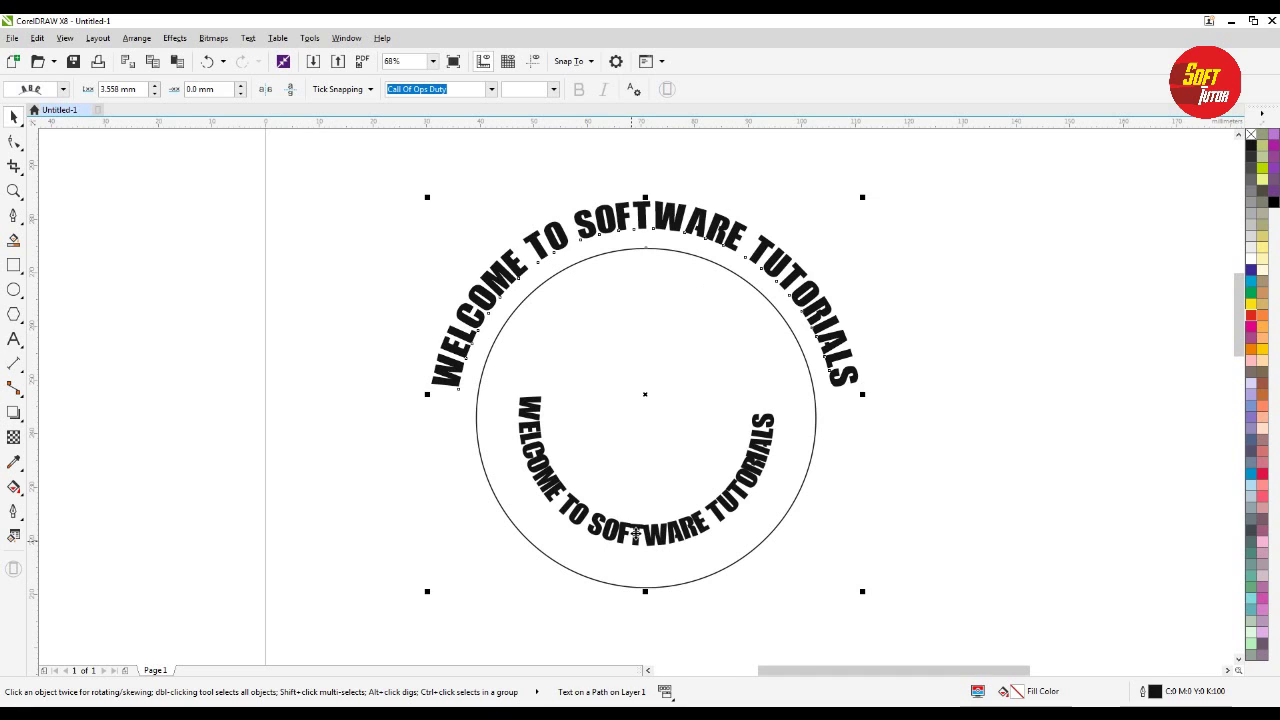
click(638, 530)
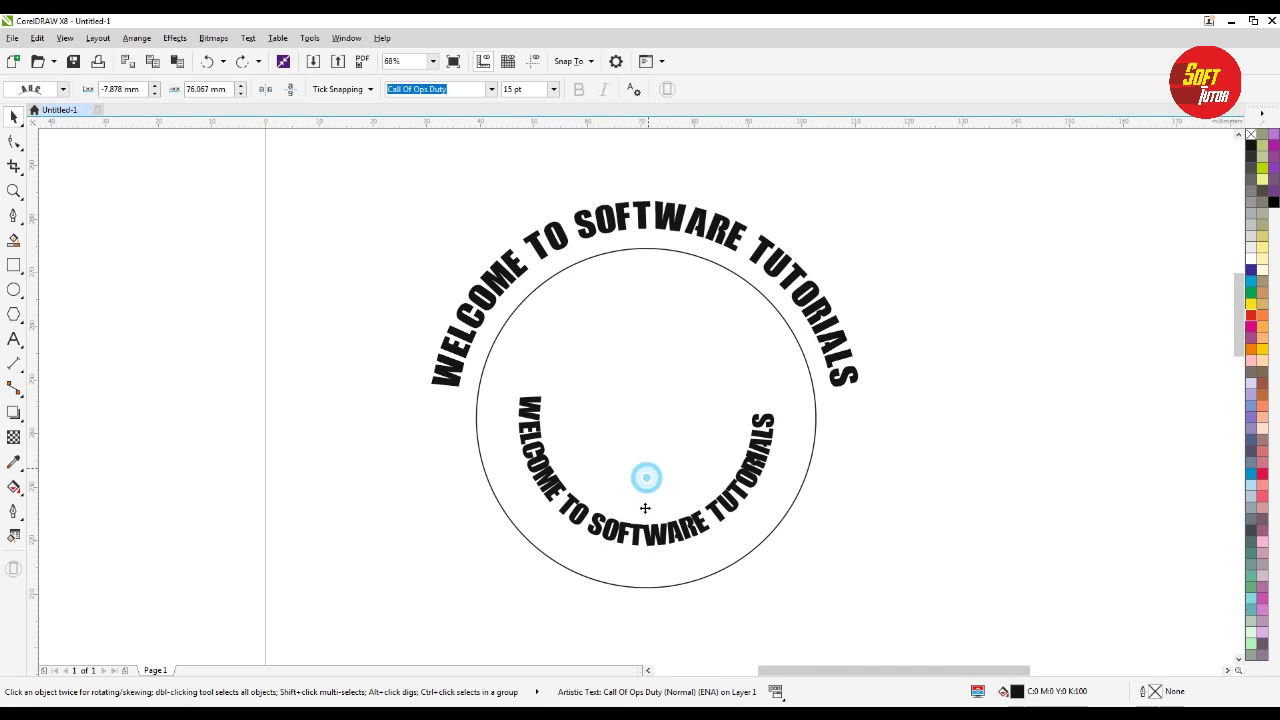
drag(640, 530, 658, 556)
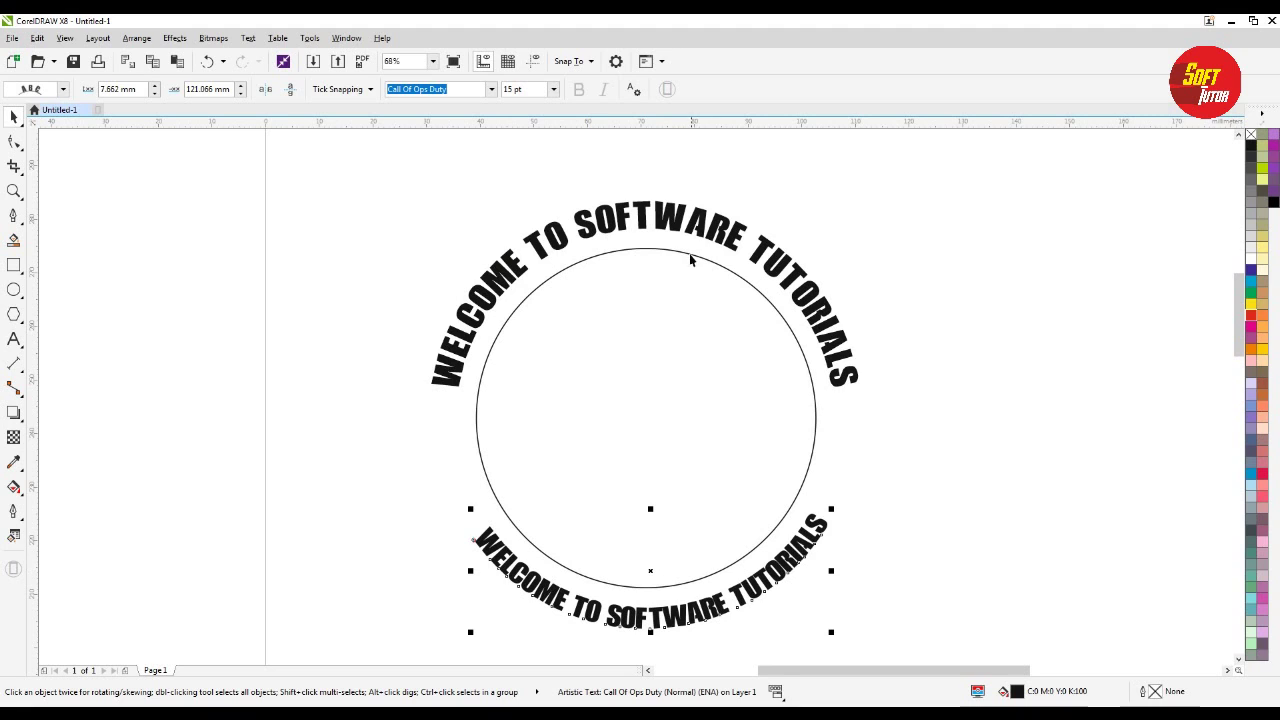
Select the lower text alone and fine-tune its offset along the circle to 121.566 mm.
click(646, 207)
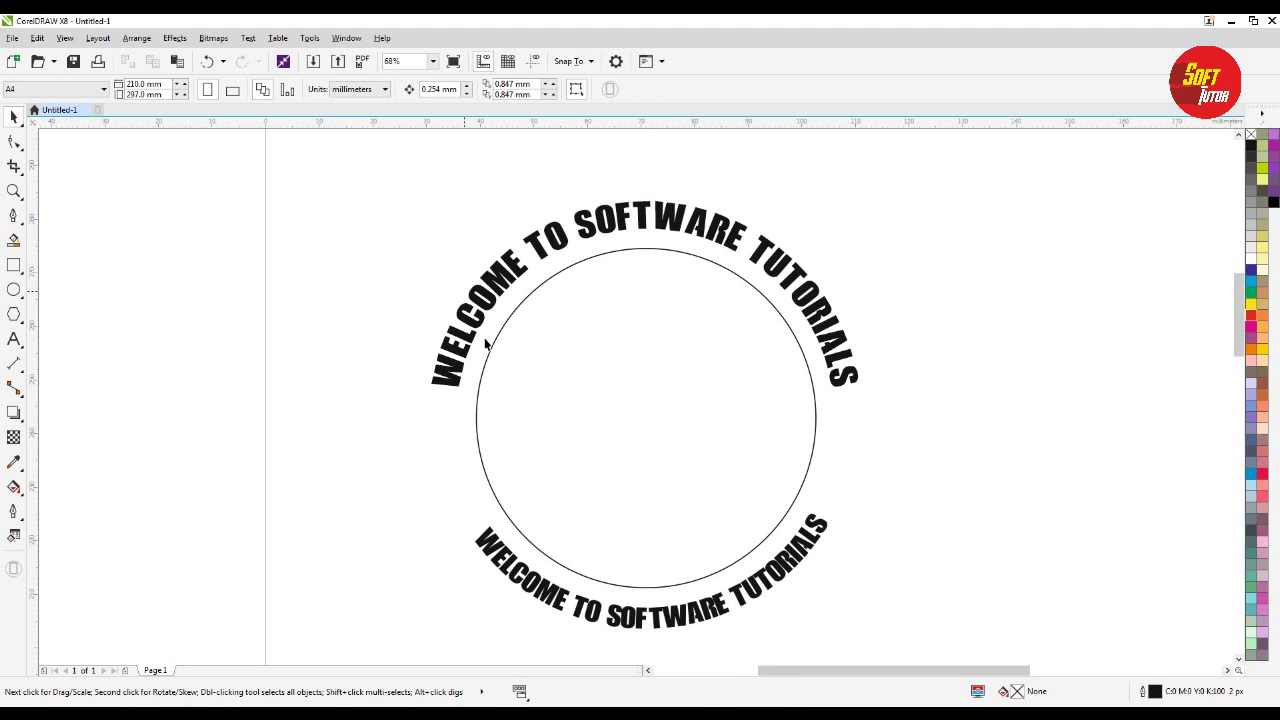
click(512, 572)
ctrl+click(512, 570)
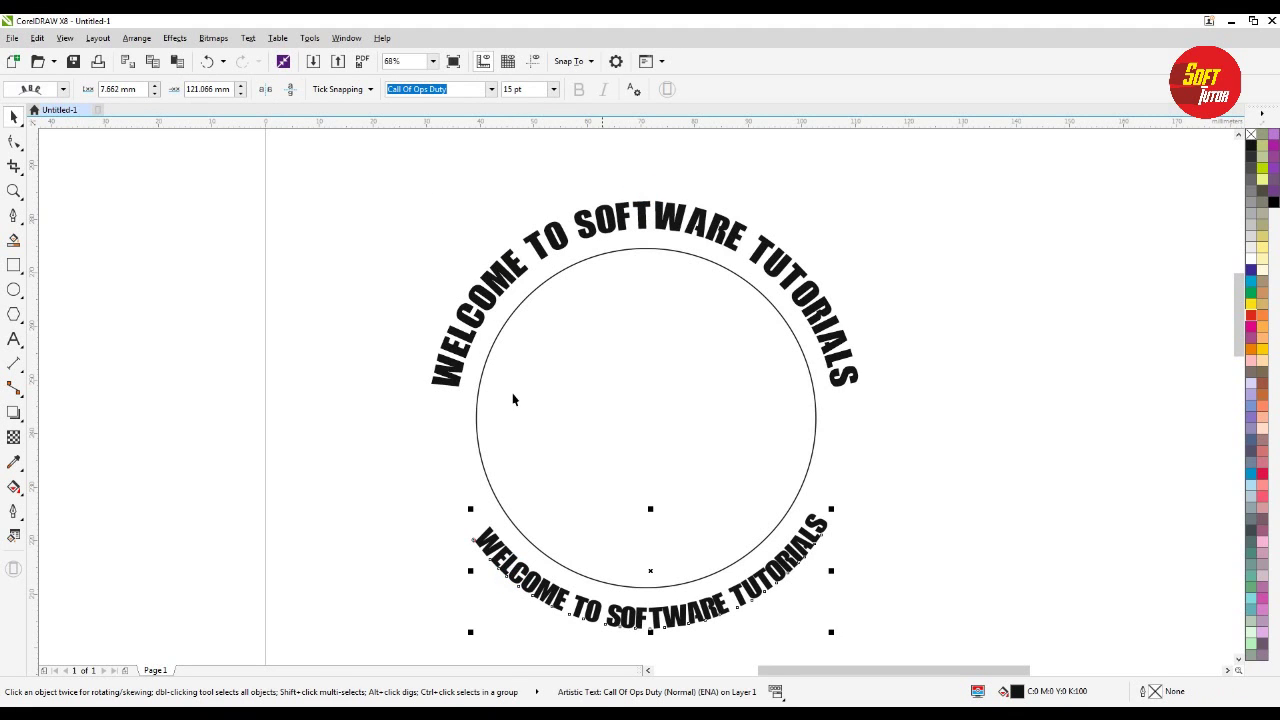
click(120, 89)
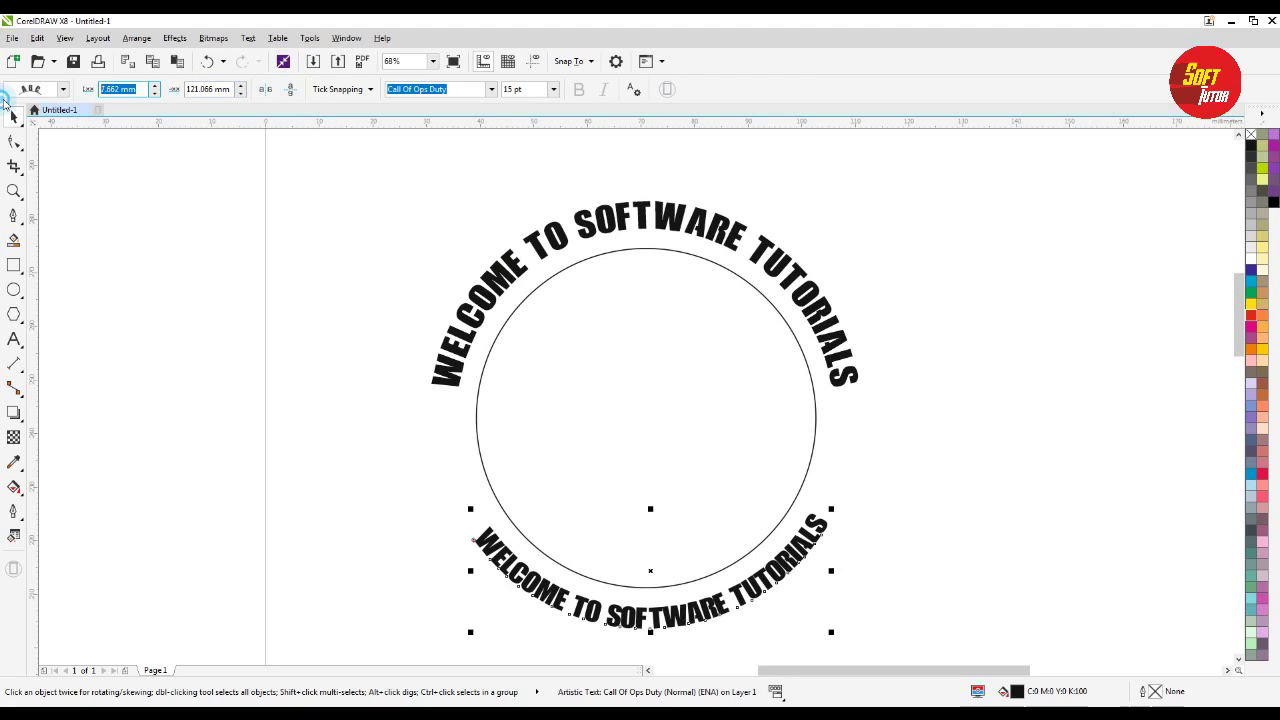
click(241, 91)
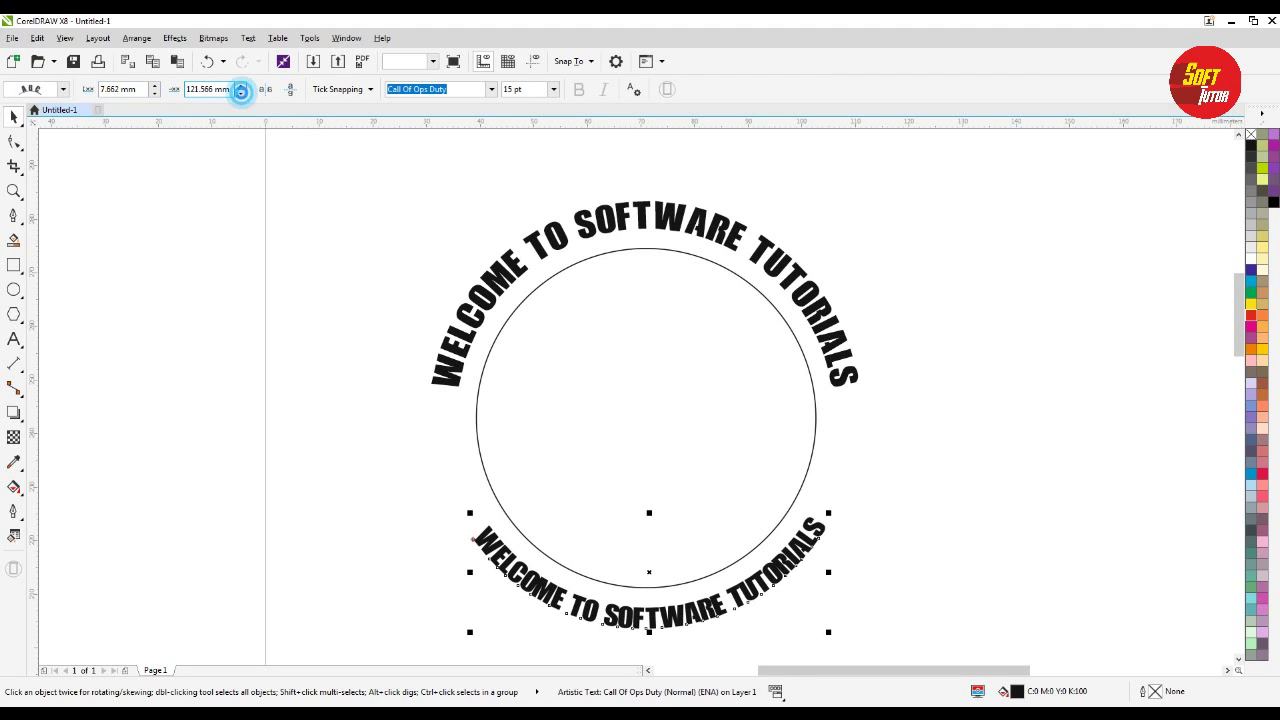
click(241, 91)
click(241, 87)
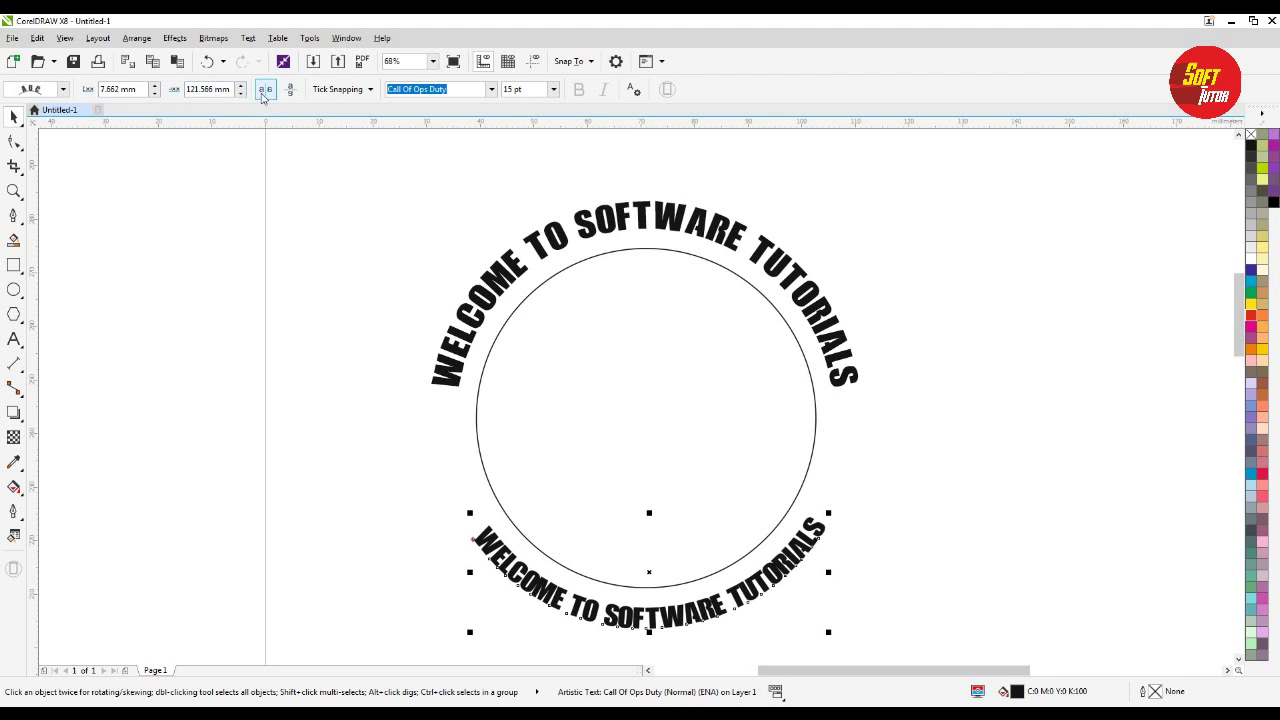
click(156, 91)
click(156, 91)
Set the whole upper text's font size to 24 pt and fill it red.
click(660, 227)
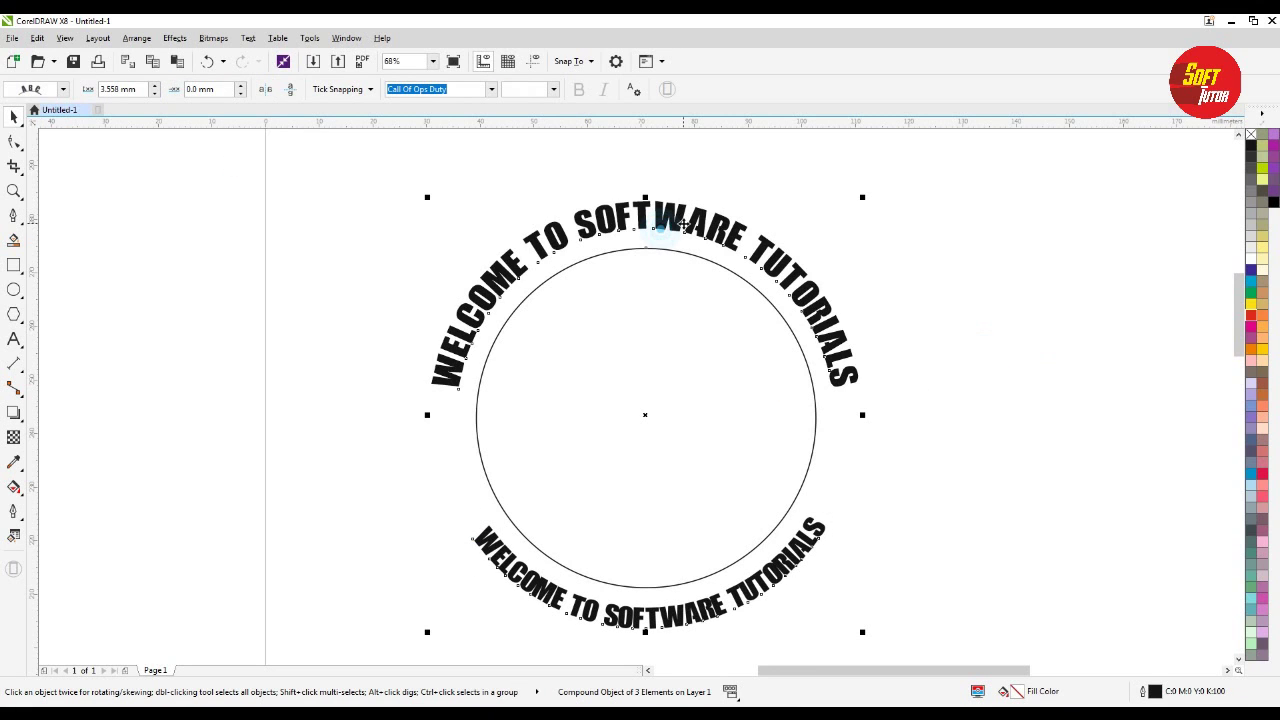
key(F8)
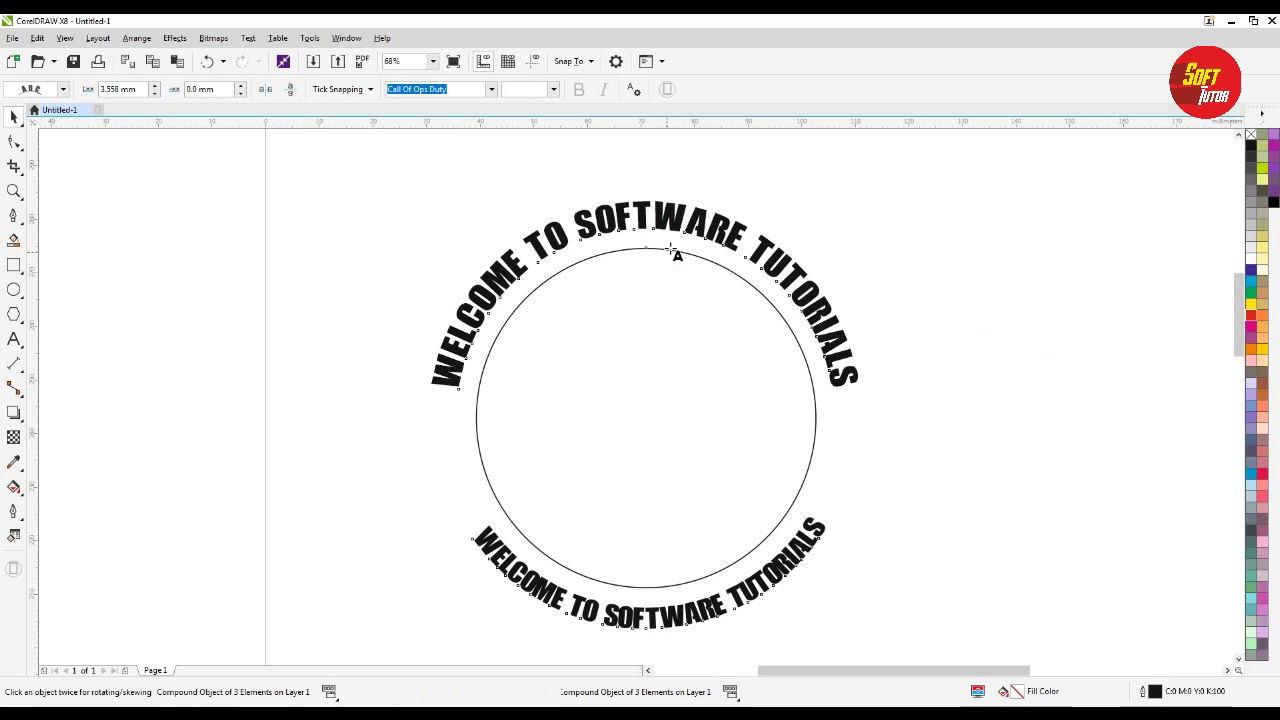
click(668, 215)
key(ctrl+a)
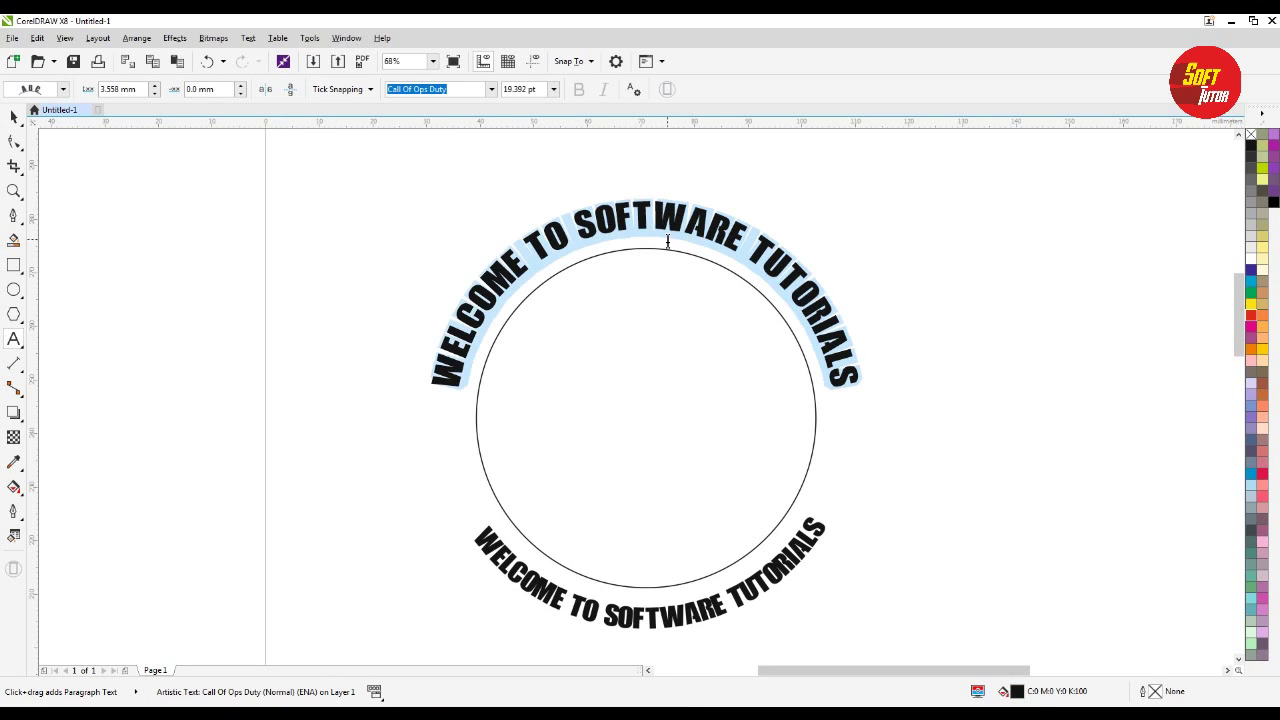
key(ctrl+KP_8)
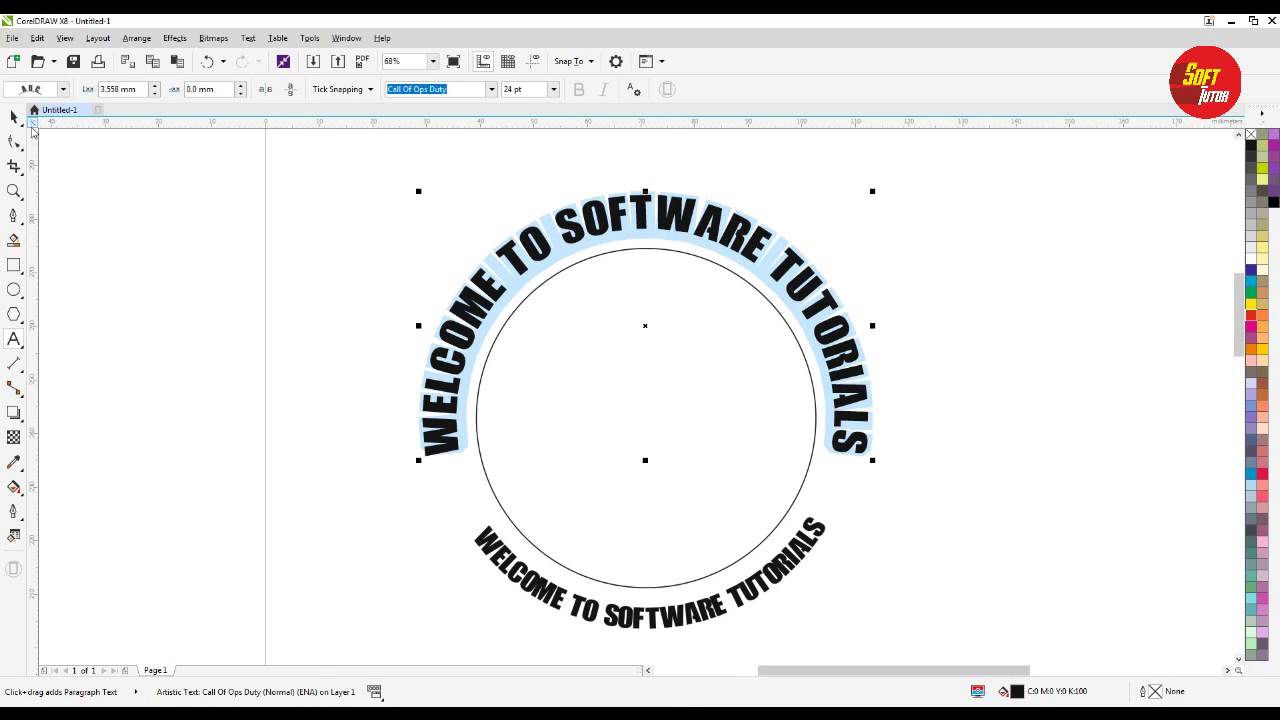
click(1252, 320)
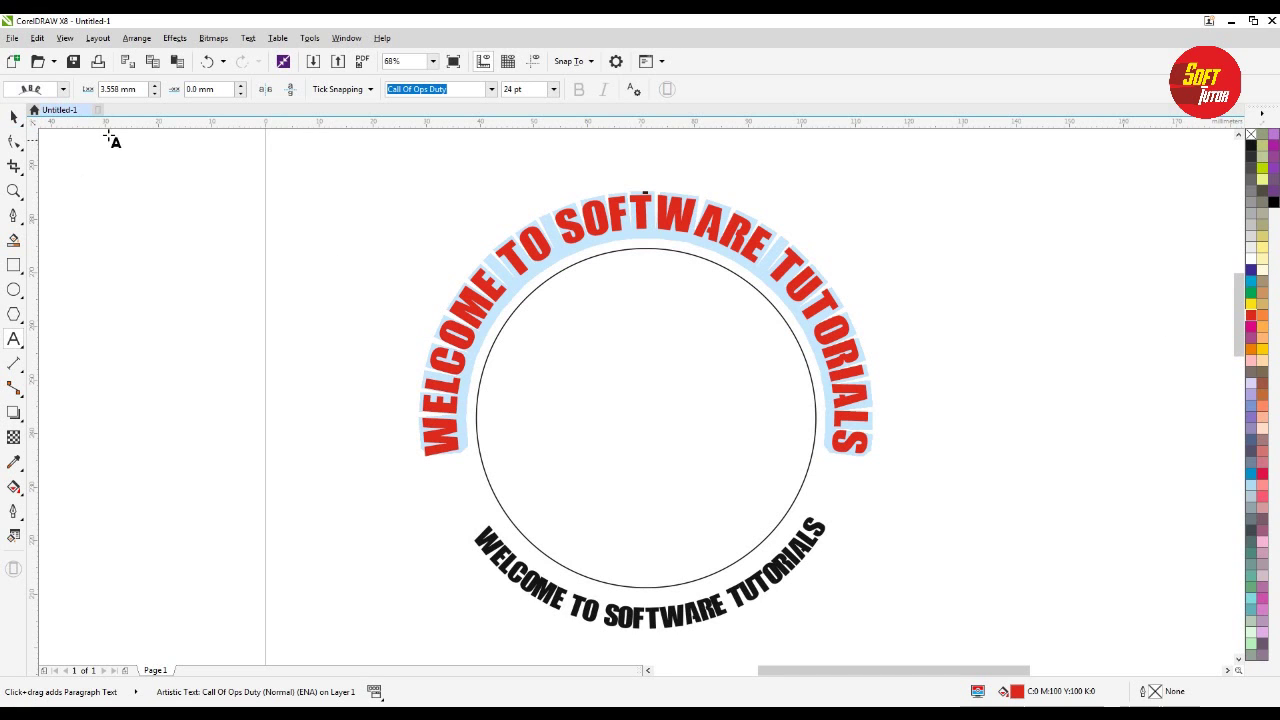
click(13, 116)
click(1009, 323)
Try moving the red upper text away from its place above the circle.
click(653, 338)
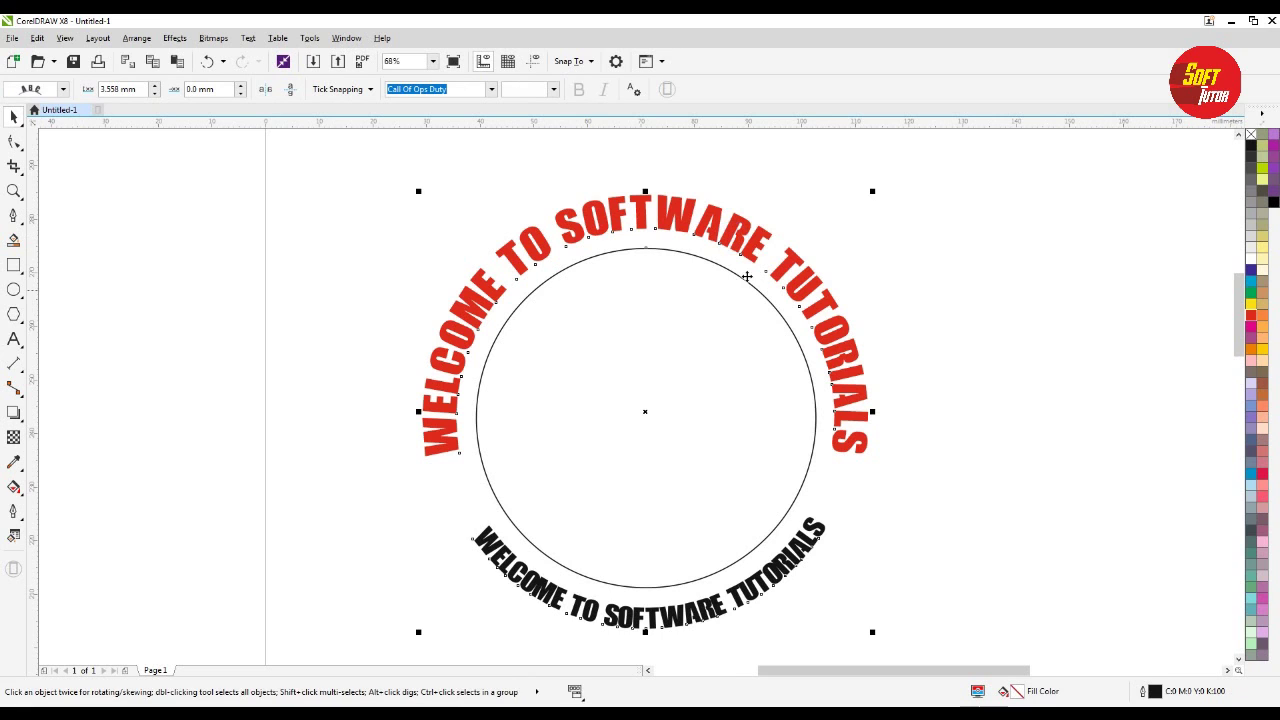
click(944, 296)
click(737, 229)
click(1000, 289)
click(727, 237)
click(800, 215)
click(733, 237)
drag(733, 237, 866, 269)
key(ctrl+z)
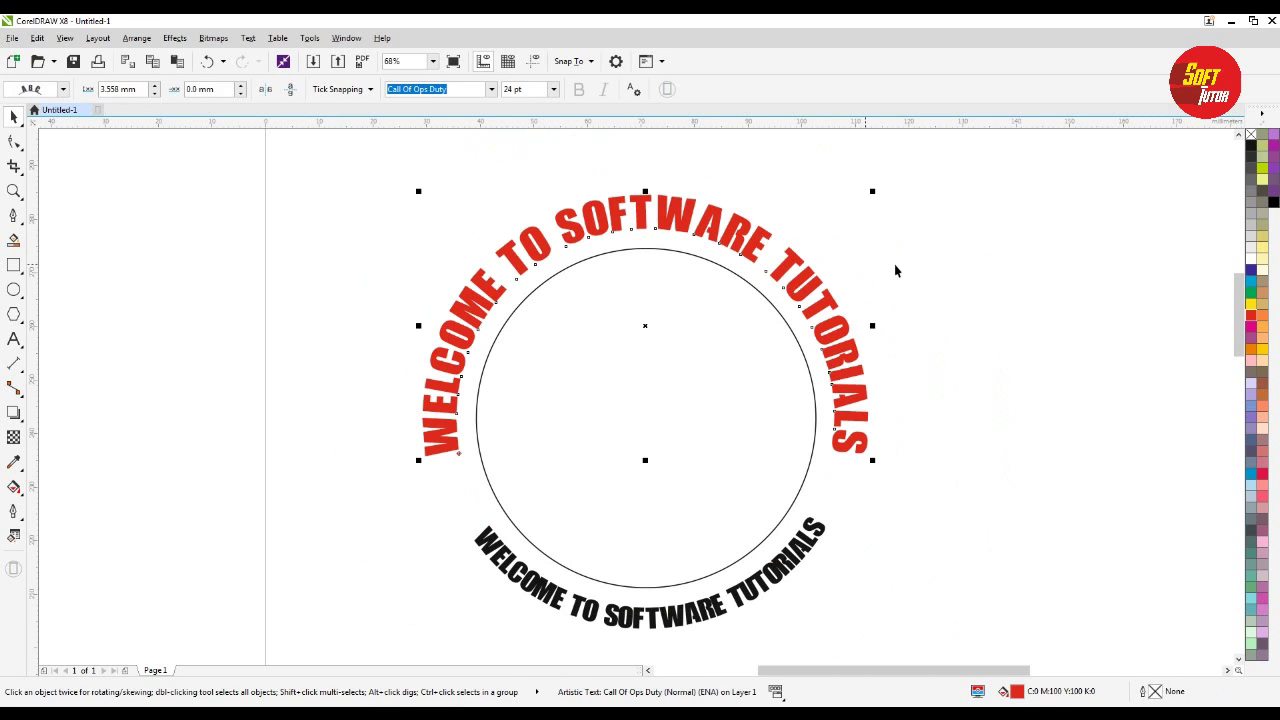
click(866, 360)
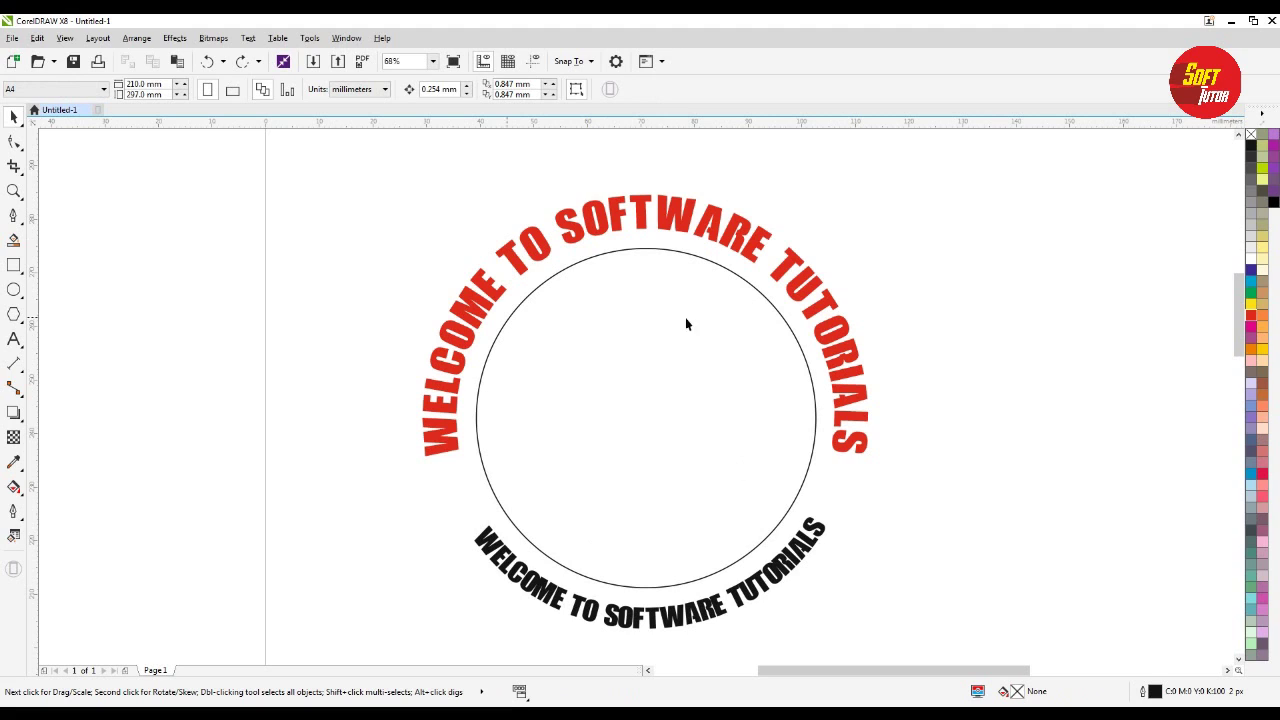
Select the circle apart from its texts, try a green fill, and fill it black.
click(655, 371)
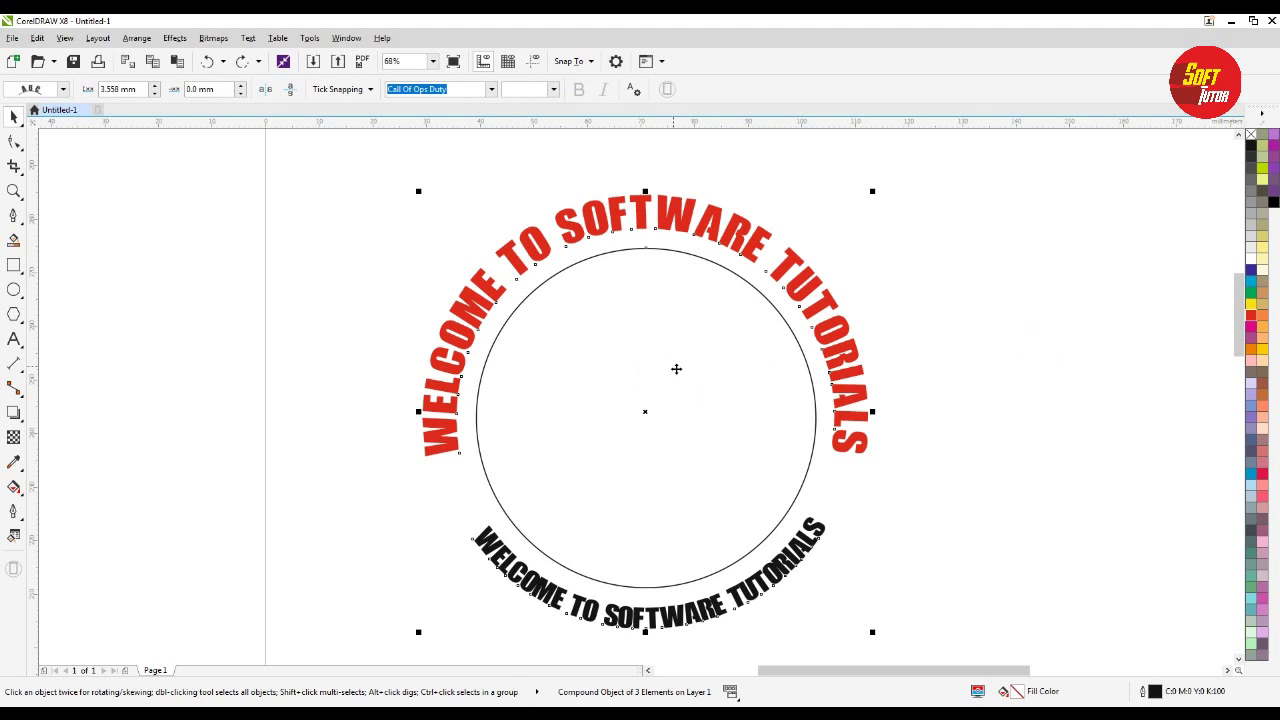
ctrl+click(620, 343)
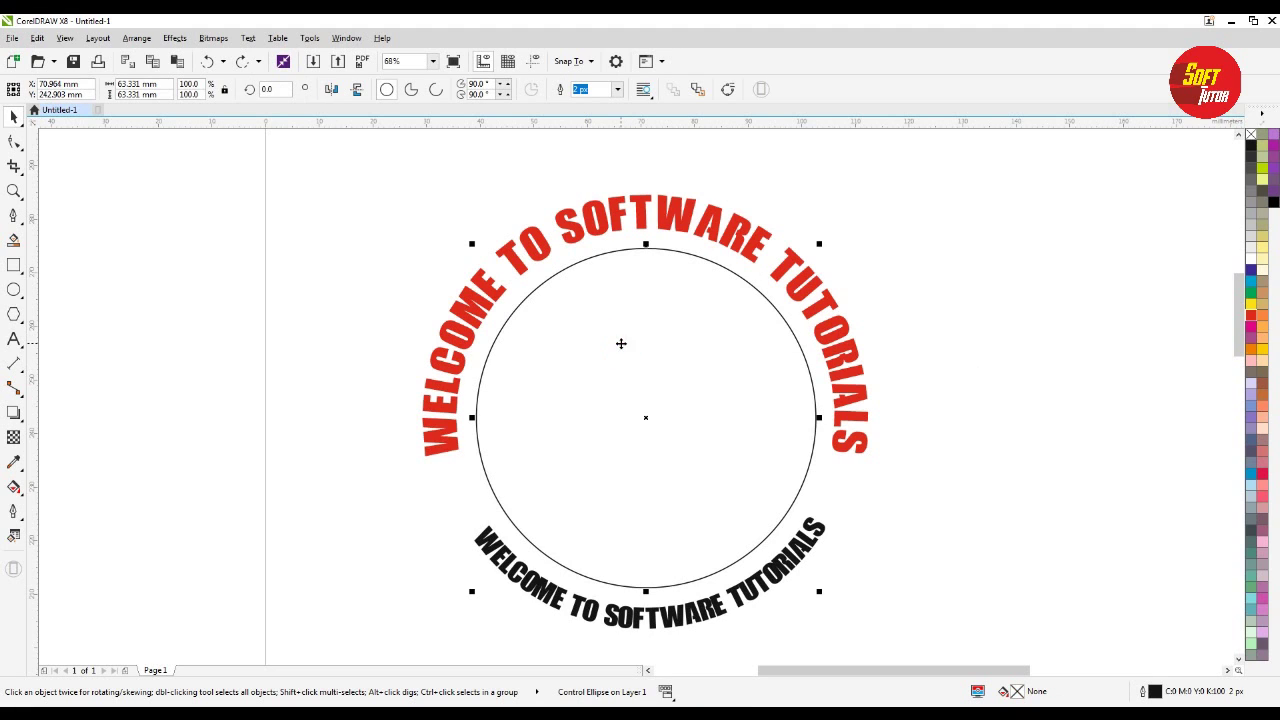
click(1251, 296)
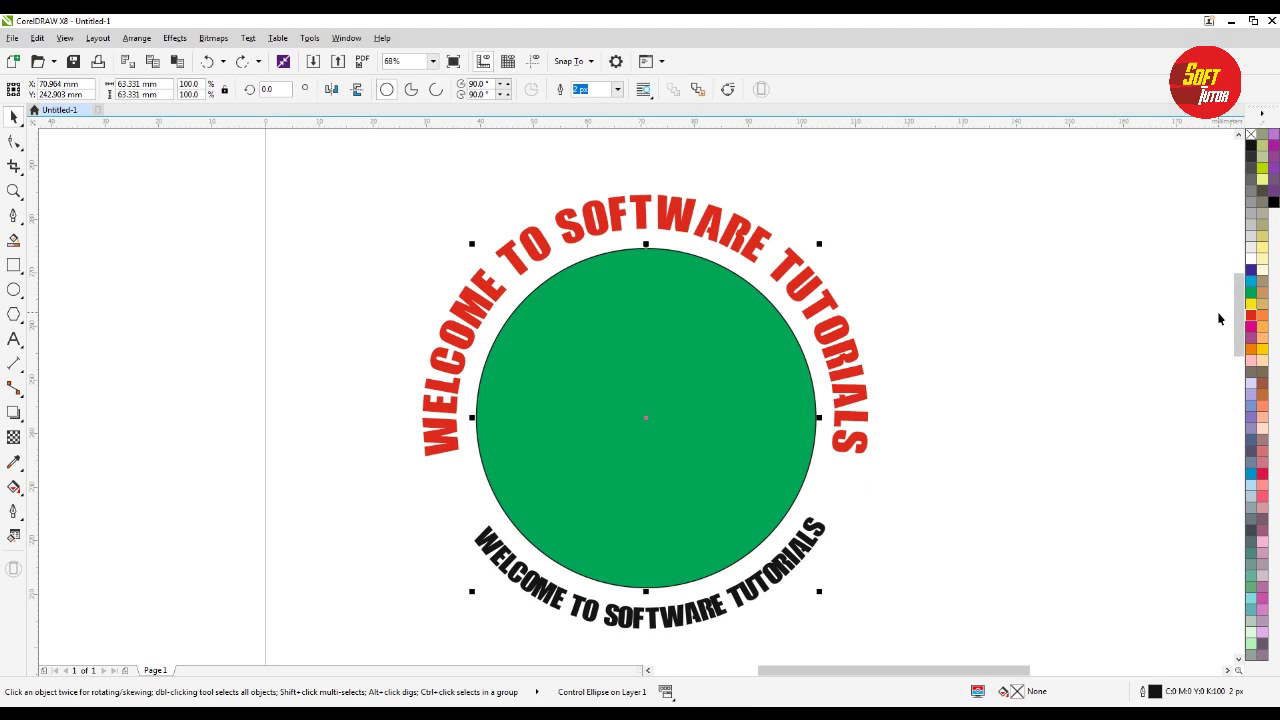
click(1251, 147)
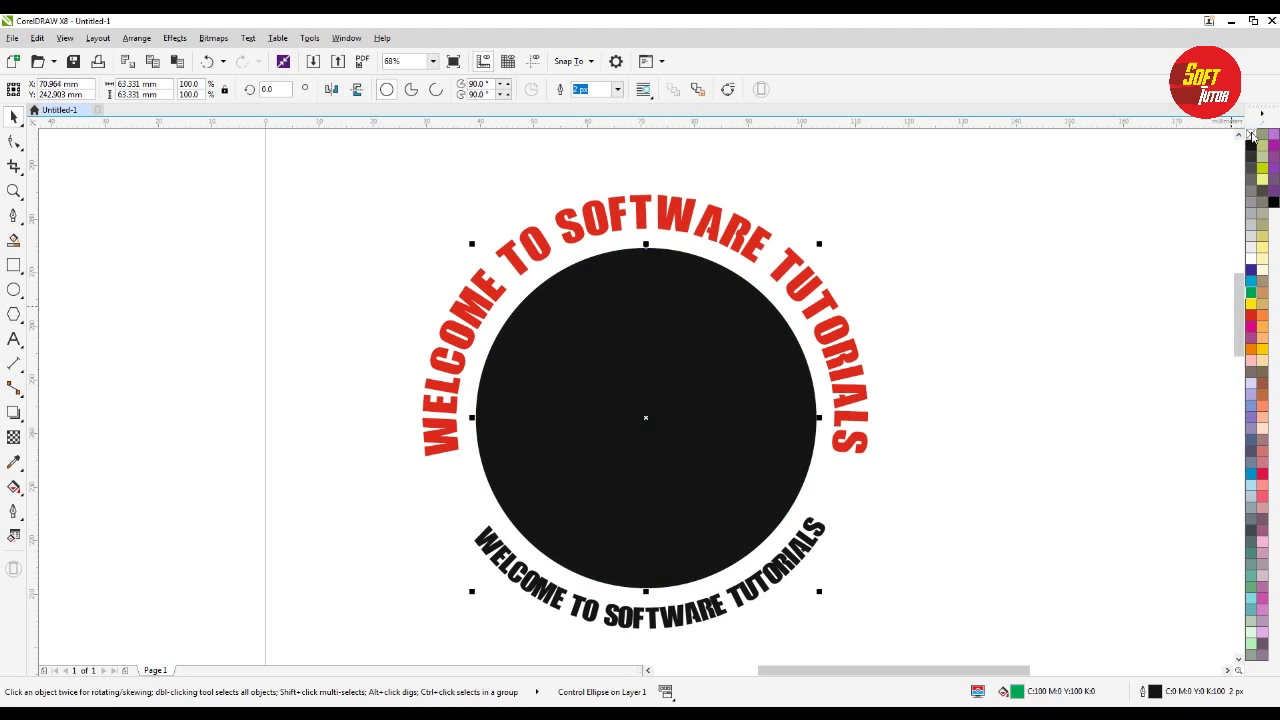
click(1050, 228)
Add the artistic text "ST" to the right of the circle in the Call Of Ops Duty font.
key(F8)
click(977, 251)
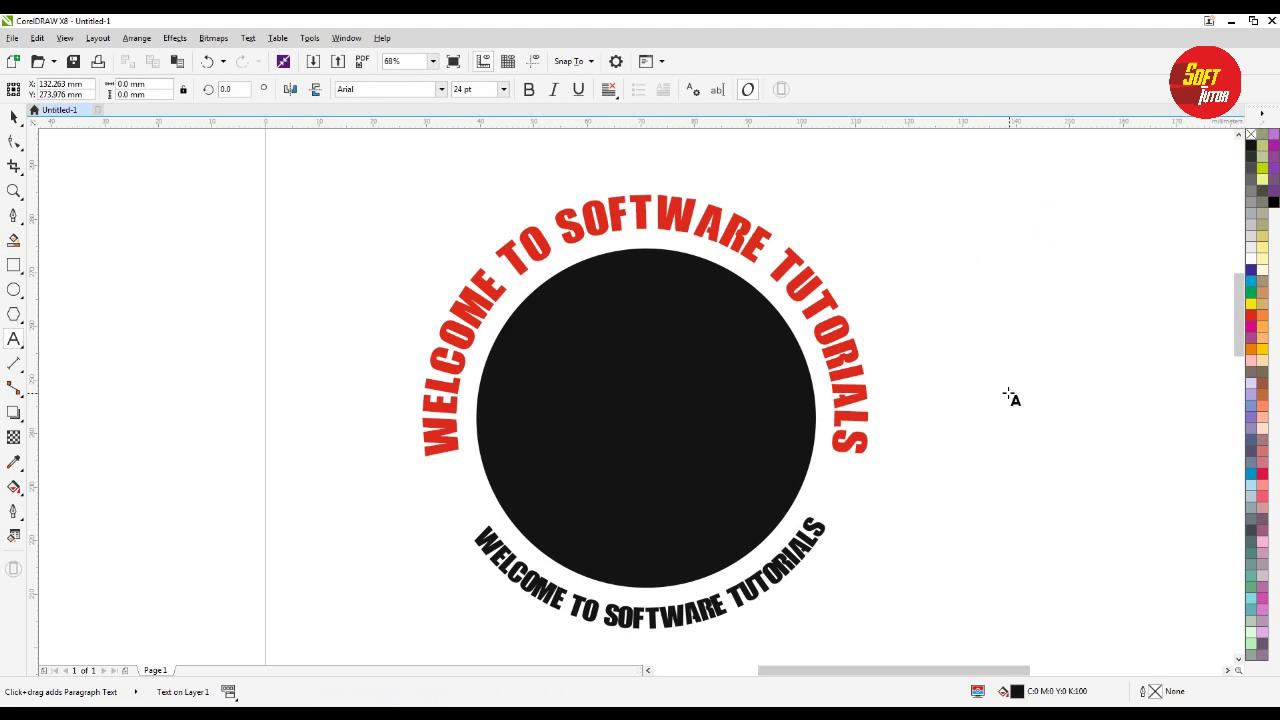
text(ST)
key(ctrl+space)
click(441, 89)
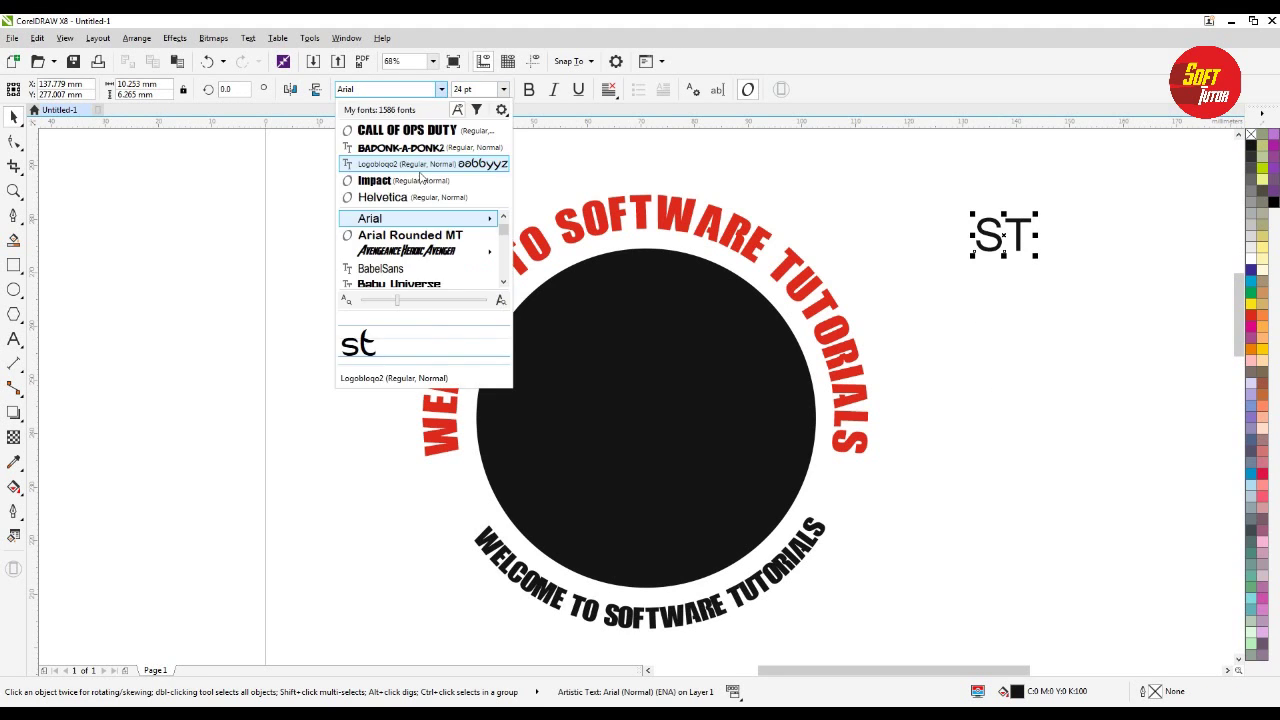
click(400, 130)
Enlarge the "ST" text to about 70 pt and skew it slightly to the right.
drag(1020, 262, 1066, 291)
click(1031, 208)
drag(997, 175, 1015, 175)
Fill the "ST" text with white and centre it horizontally and vertically on the black circle.
click(1251, 257)
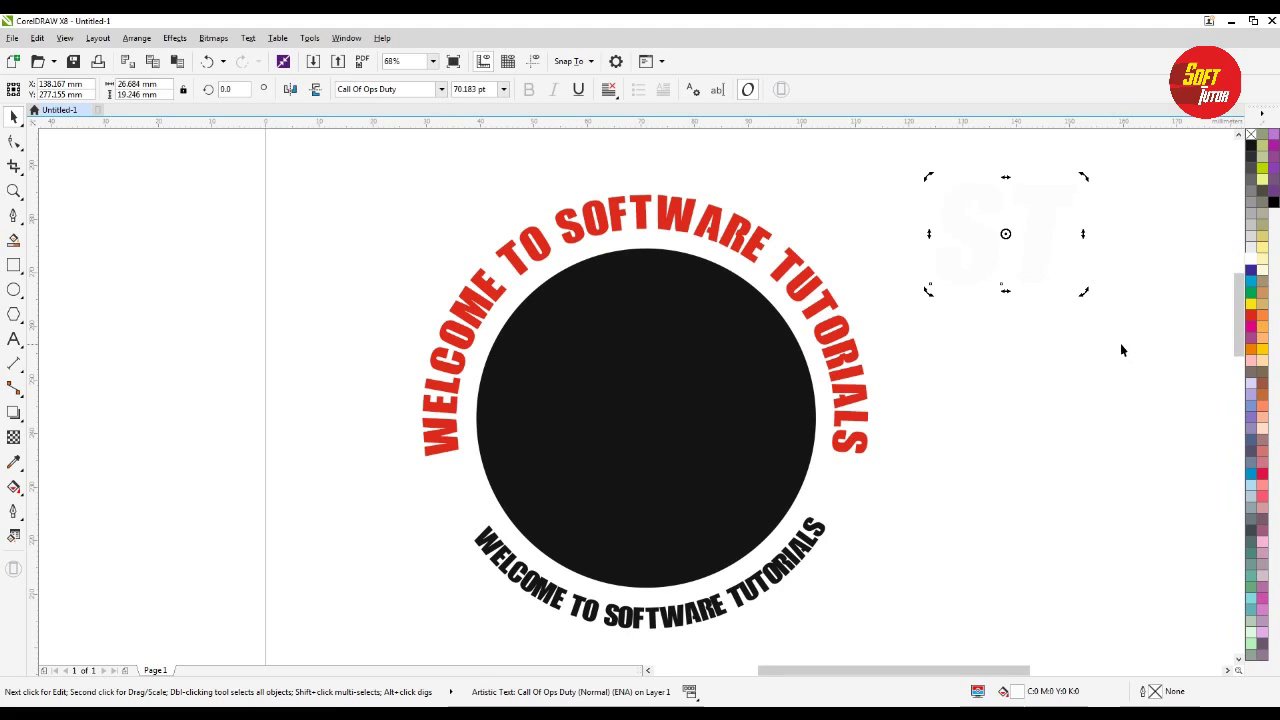
shift+click(648, 371)
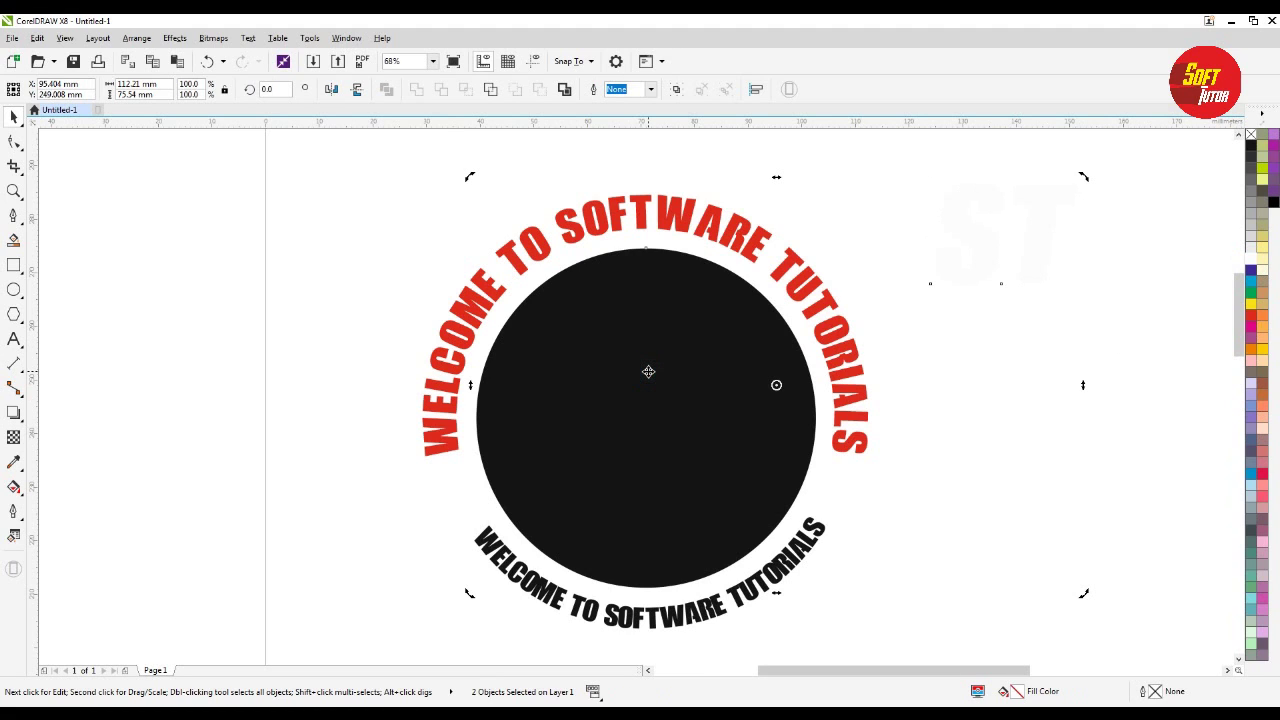
key(c)
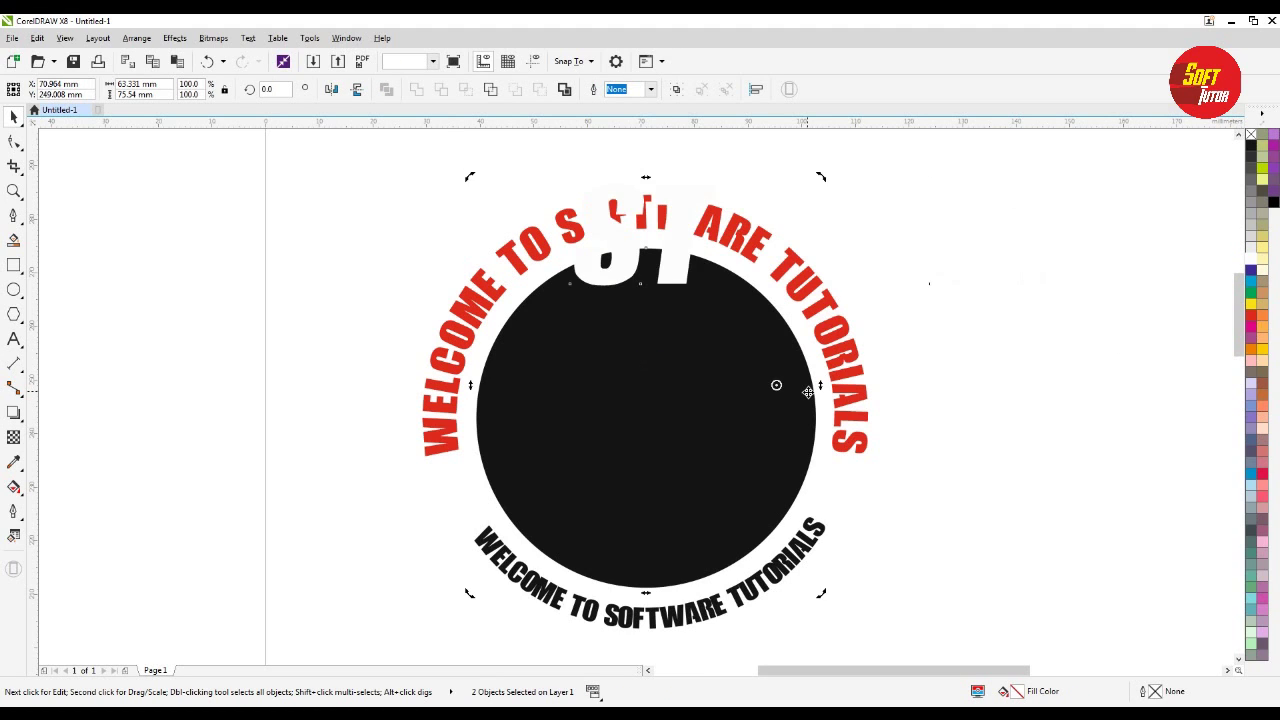
key(e)
click(1059, 403)
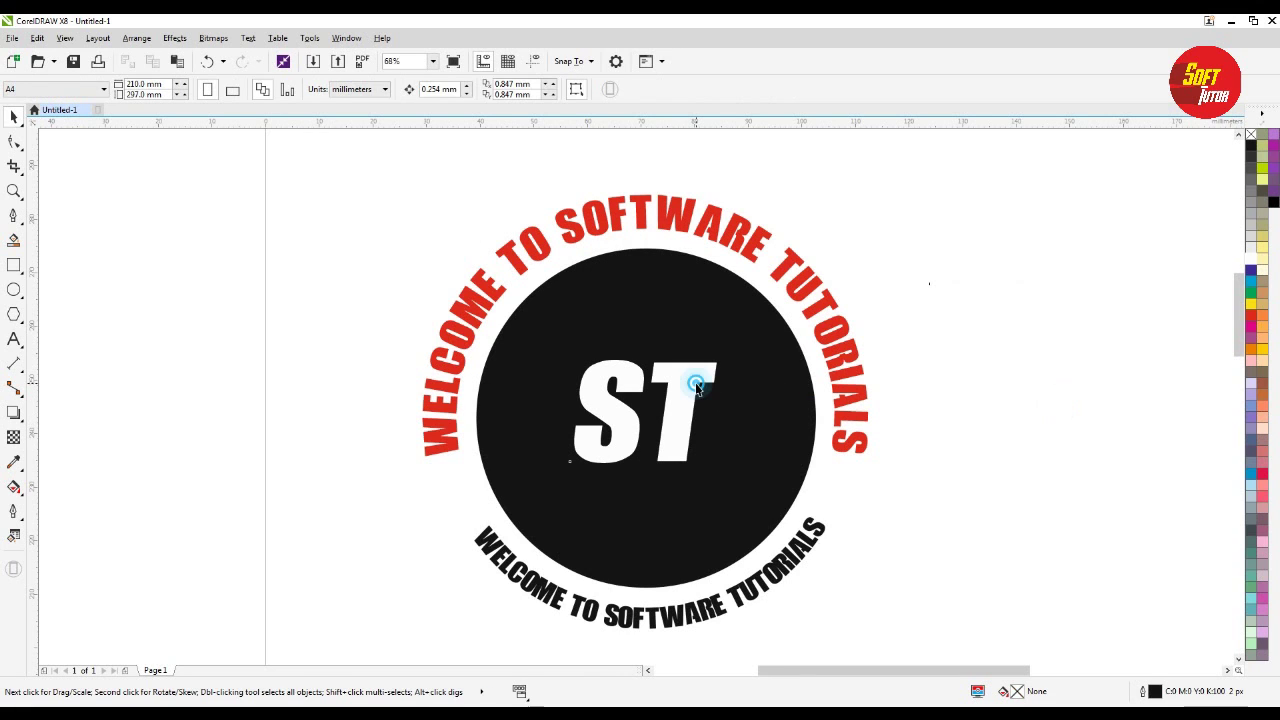
Enlarge the white "ST" text proportionally to about 107 pt, keeping it centred inside the black circle.
click(700, 380)
drag(722, 356, 763, 329)
drag(717, 384, 717, 384)
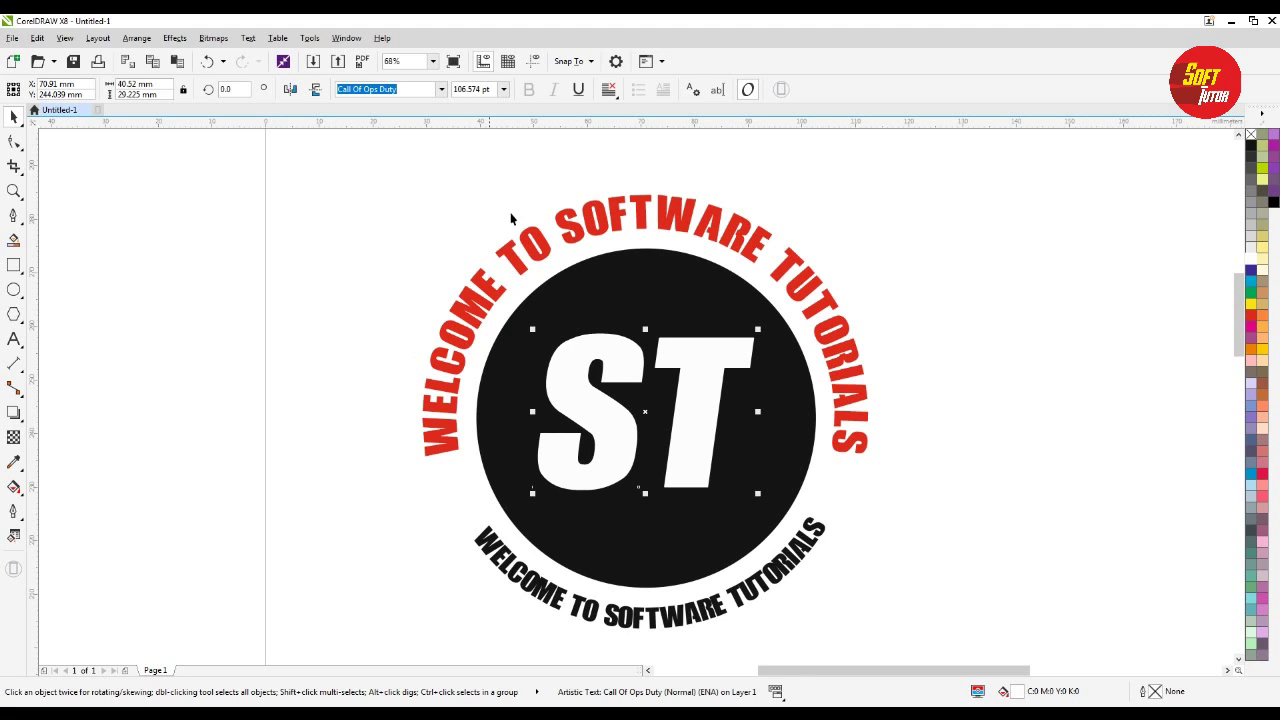
click(1048, 400)
scroll(545, 335, down, 1)
click(860, 296)
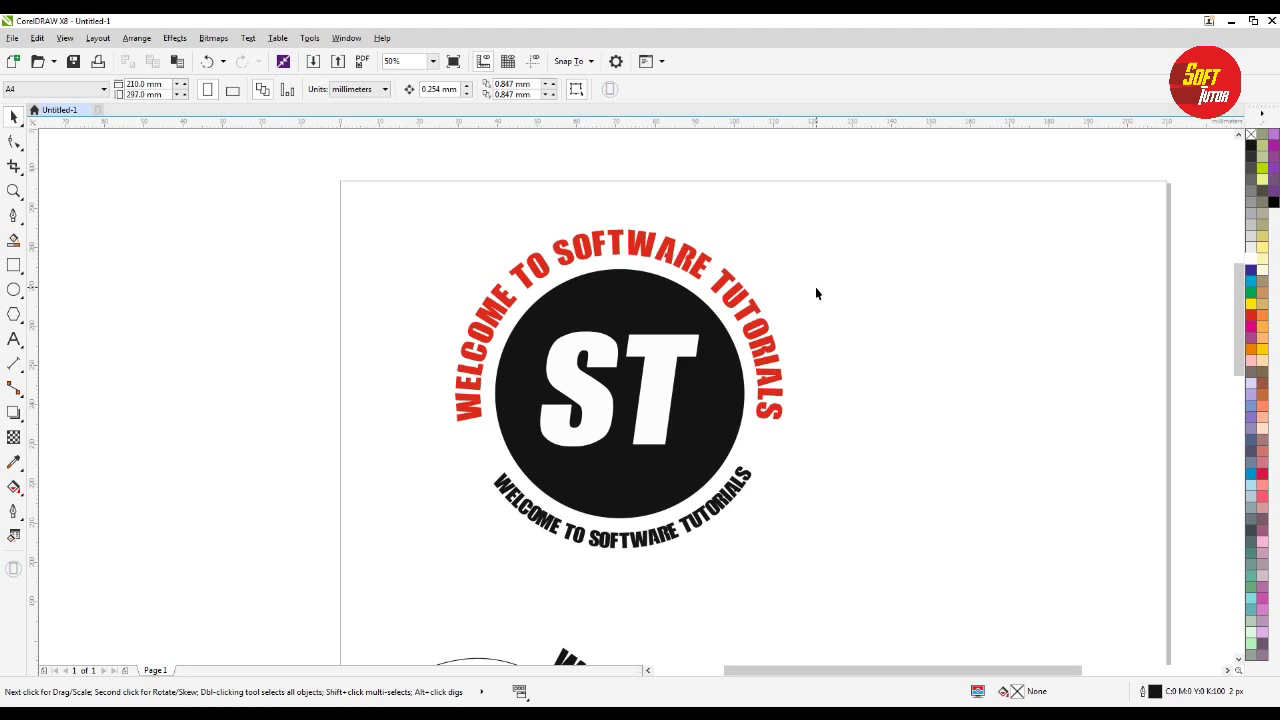
click(250, 39)
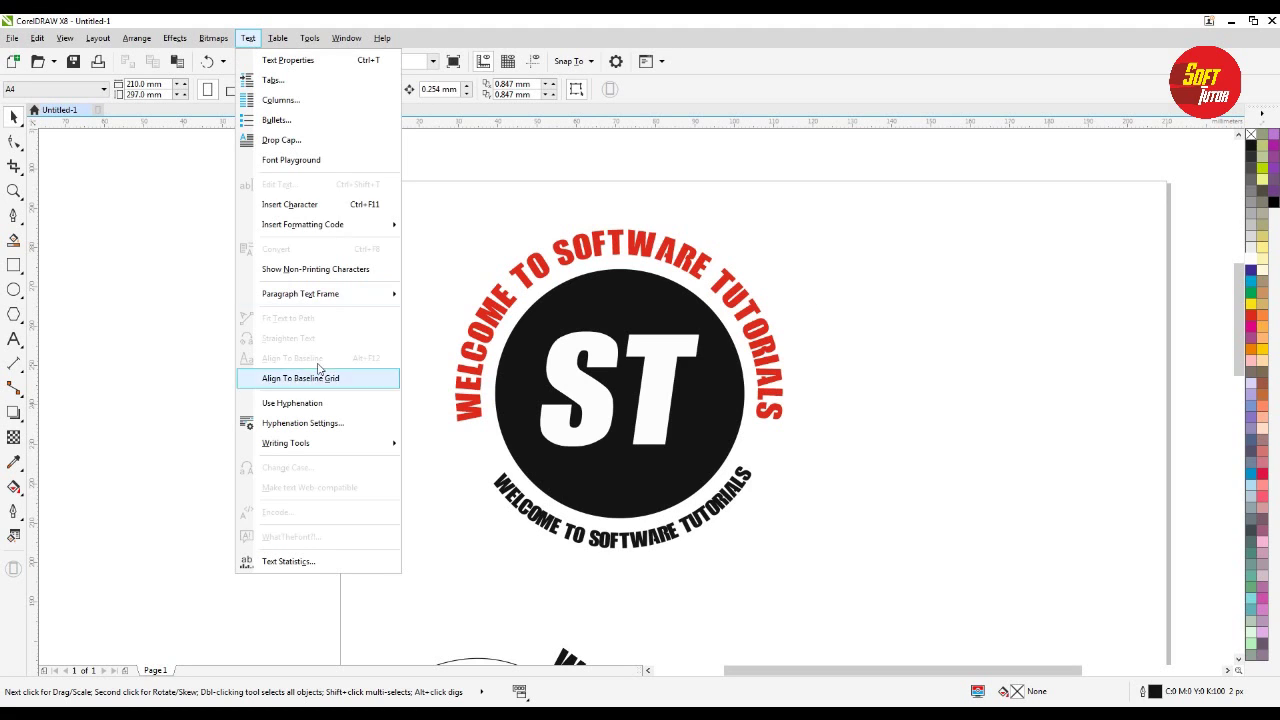
mouse_move(290, 336)
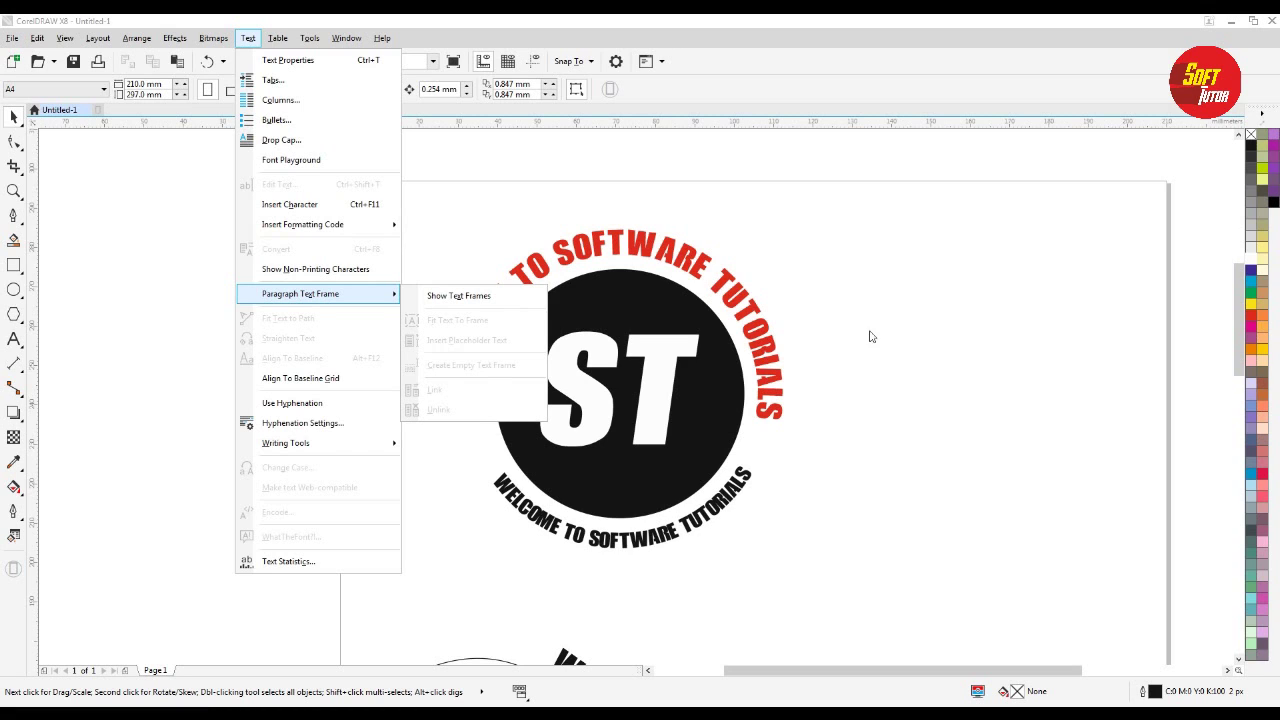
click(845, 289)
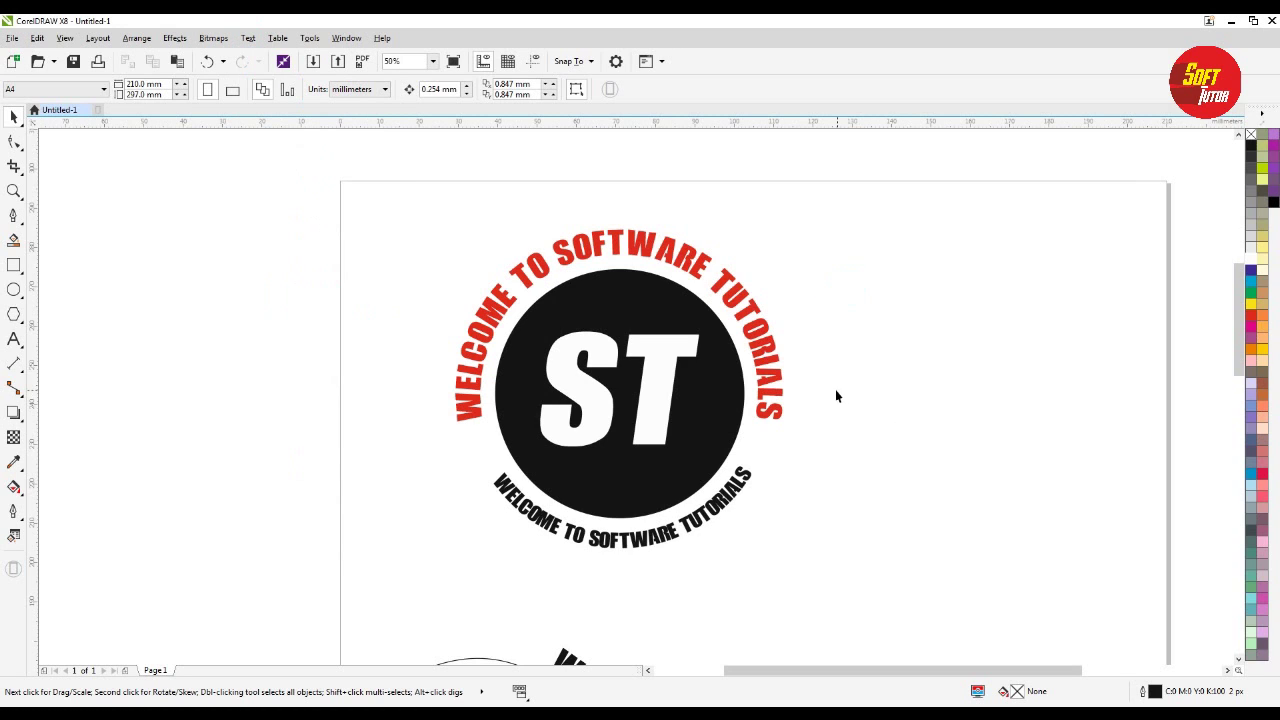